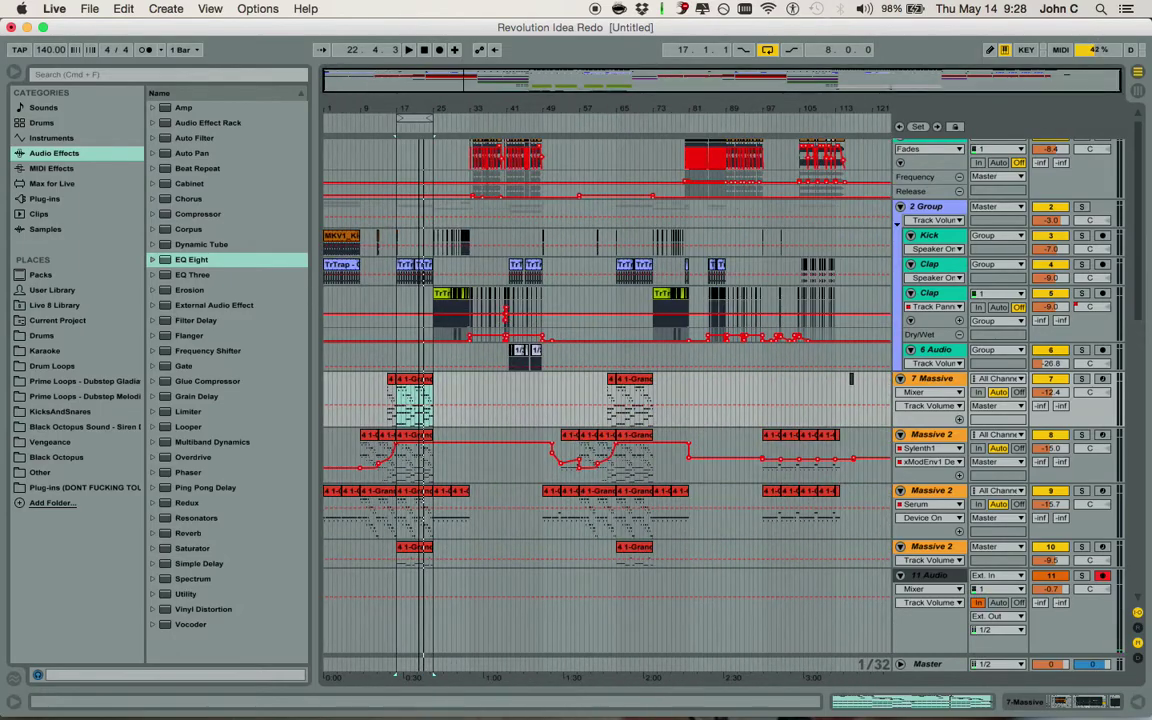
# Play the looped section from bar 17 to 25 and look through all the tracks in the arrangement
pyautogui.press('space')
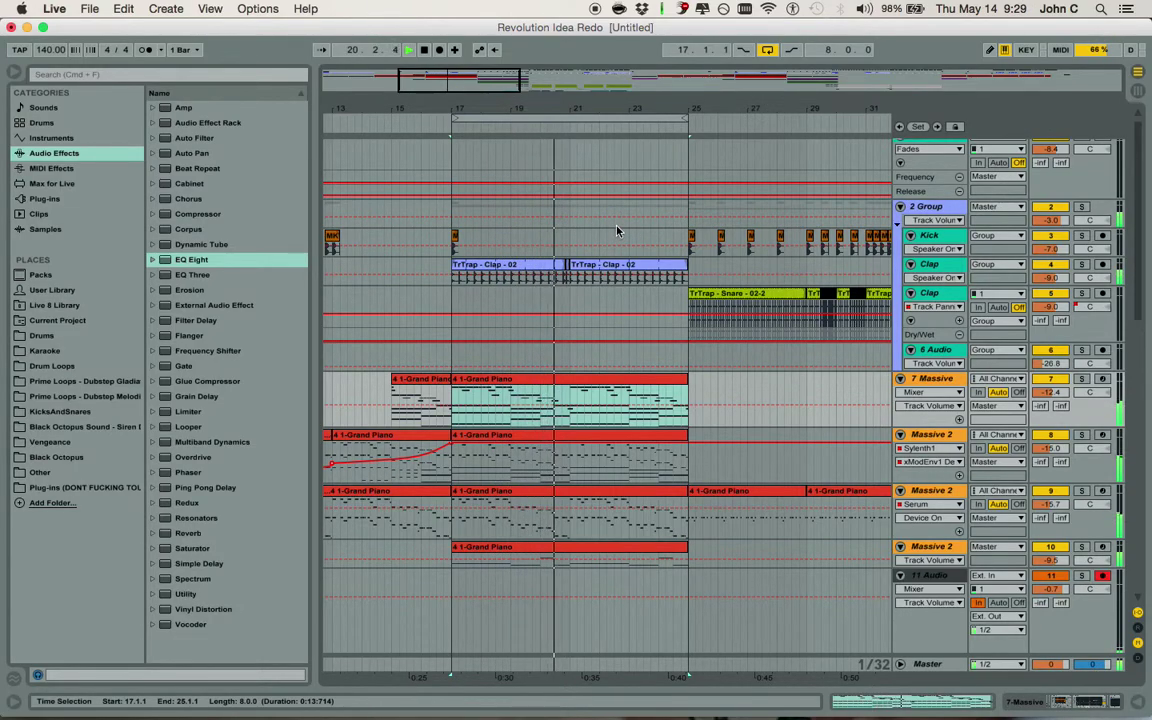
pyautogui.scroll(-10, 630, 270)
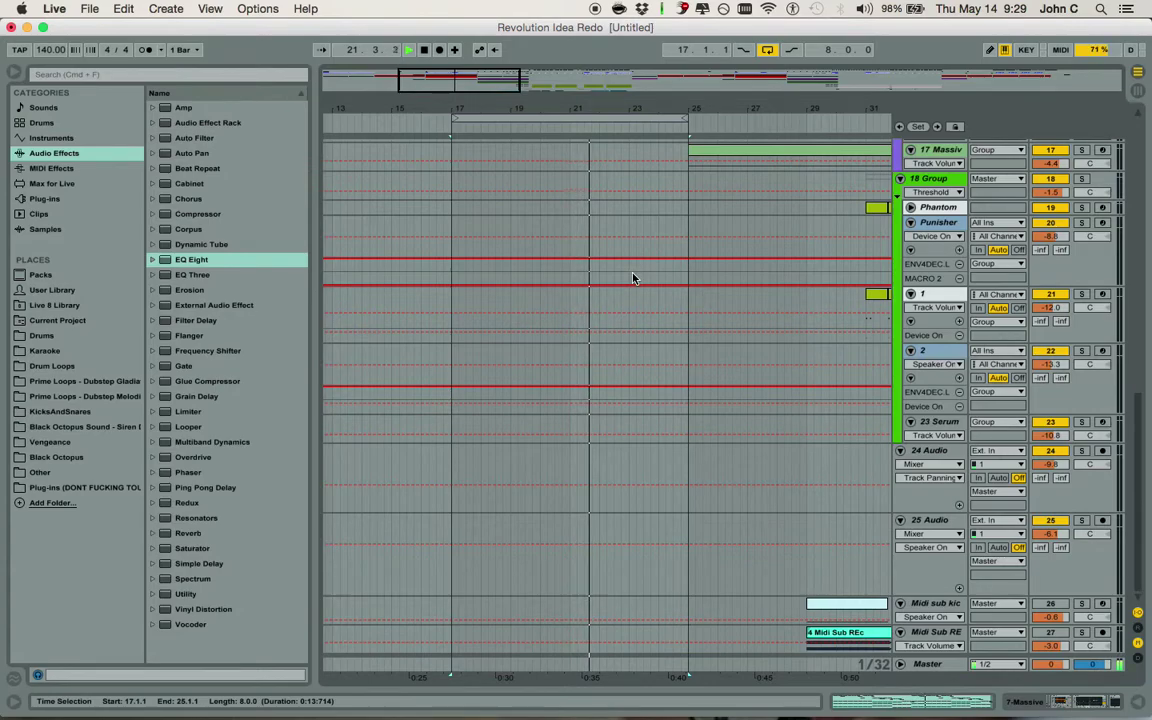
pyautogui.scroll(8, 632, 277)
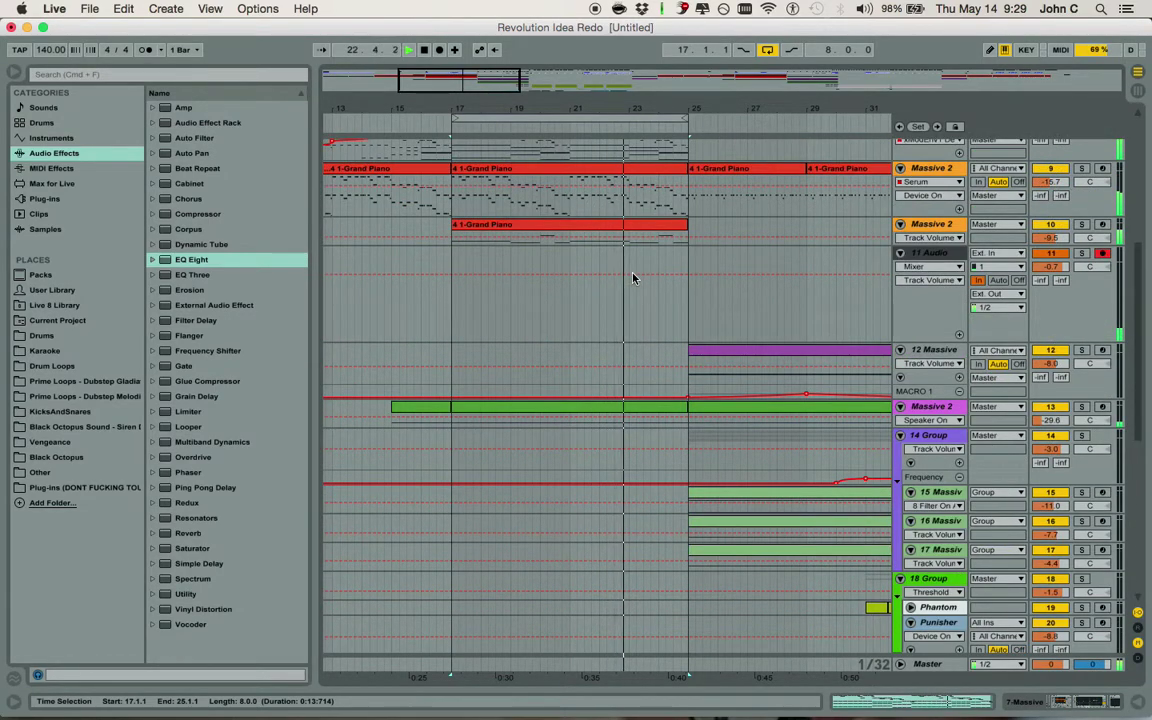
pyautogui.scroll(3, 632, 277)
pyautogui.scroll(5, 633, 278)
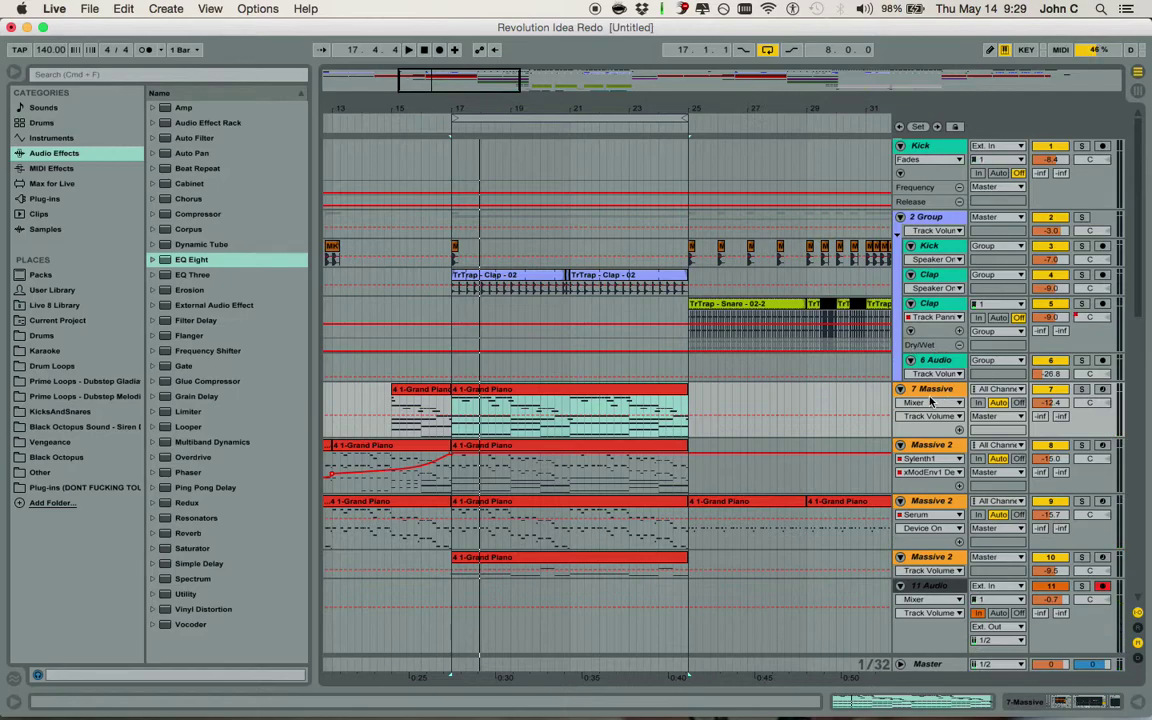
# Deactivate the Kick and Clap tracks, numbers 3 and 4, inside the drum group
pyautogui.click(1058, 270)
pyautogui.scroll(-8, 828, 366)
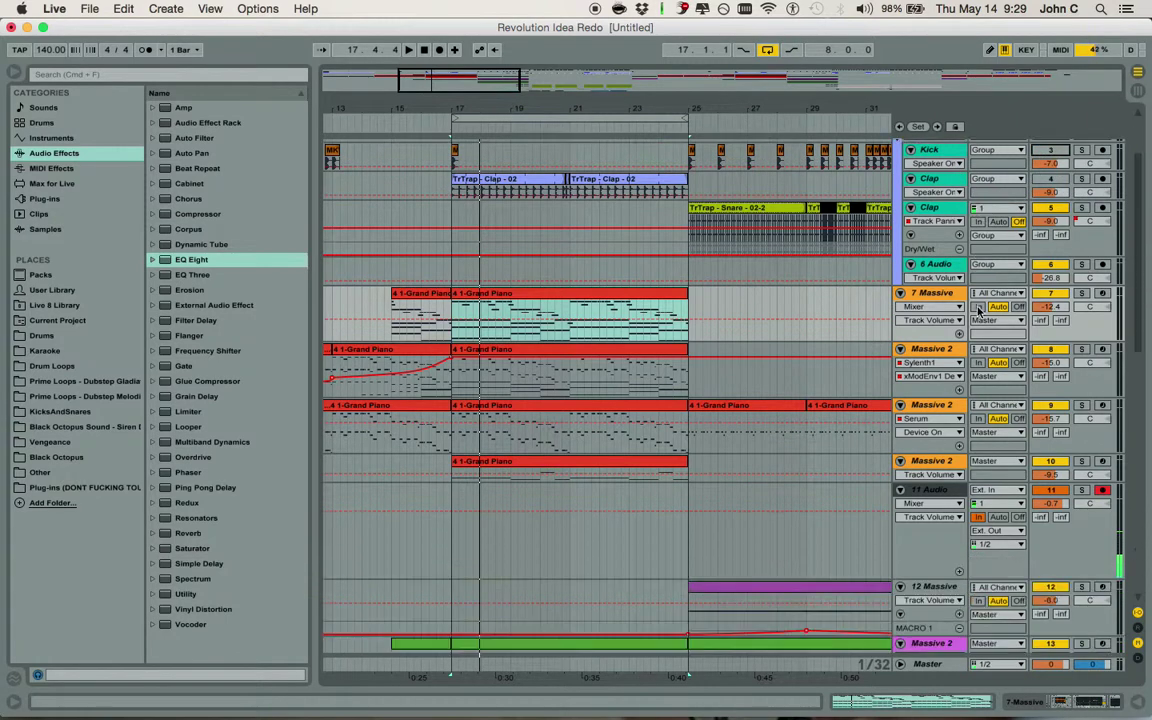
# Enlarge the purple Massive 2 track 13, listen to it soloed and clear the solo
pyautogui.scroll(-3, 828, 366)
pyautogui.moveTo(1122, 326); pyautogui.dragTo(1121, 505)
pyautogui.press('space')
pyautogui.click(1081, 323)
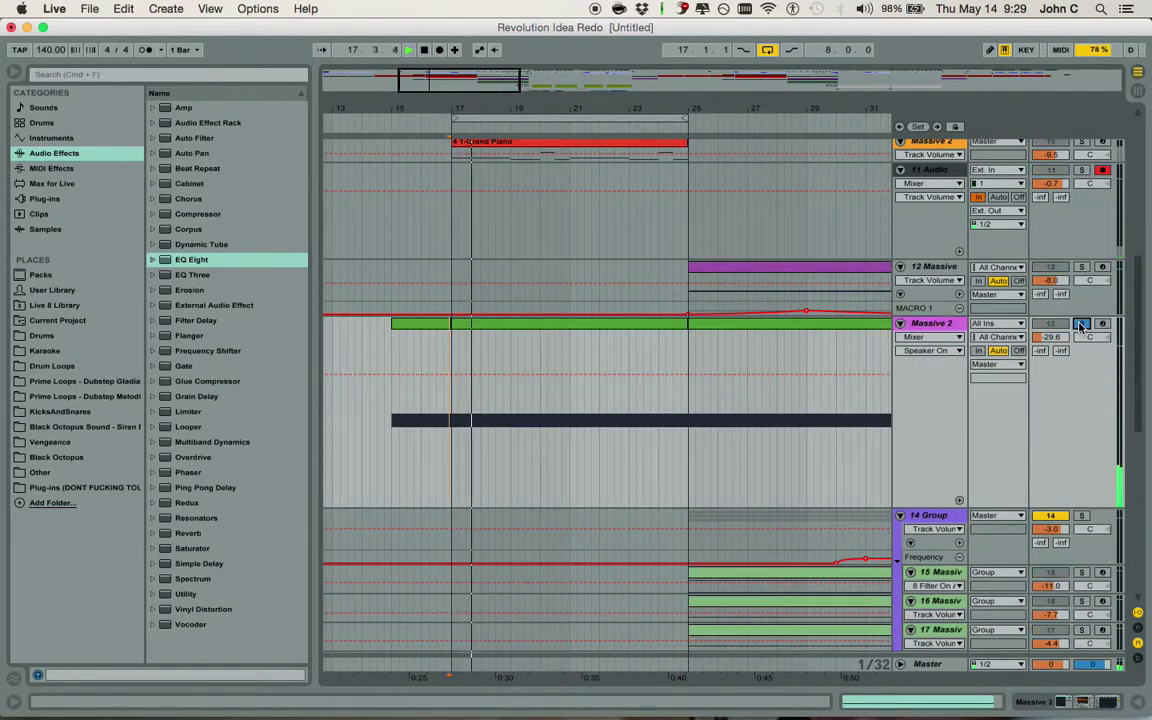
pyautogui.press('space')
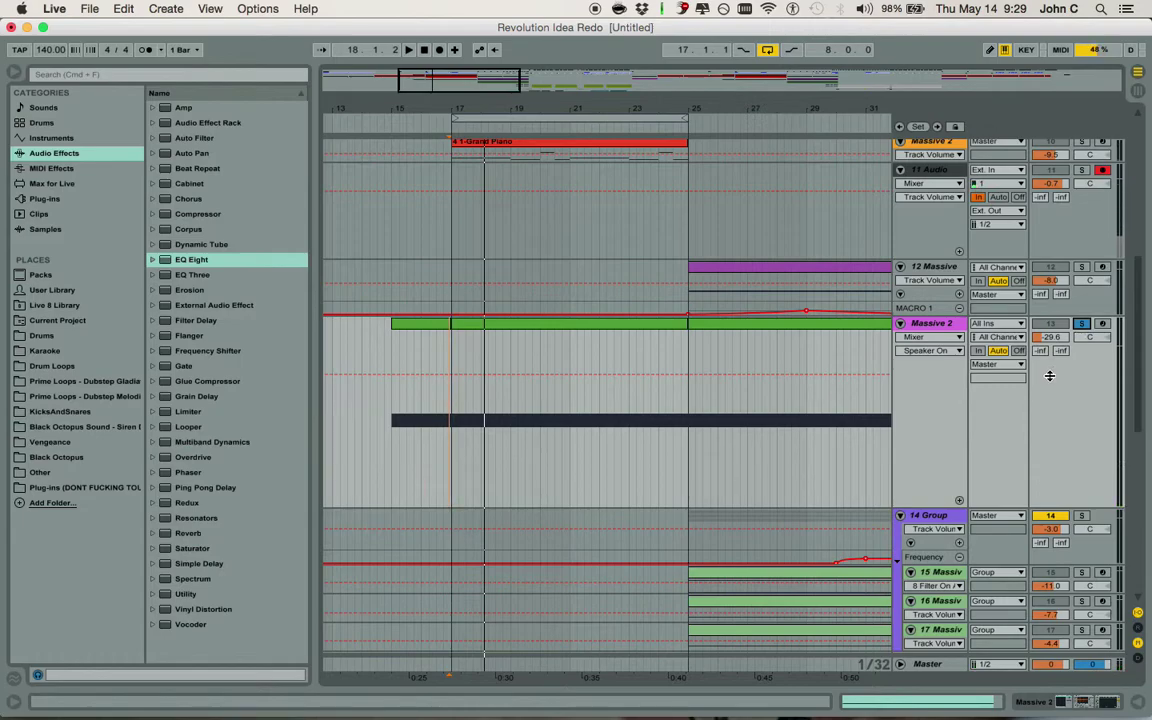
pyautogui.click(1081, 323)
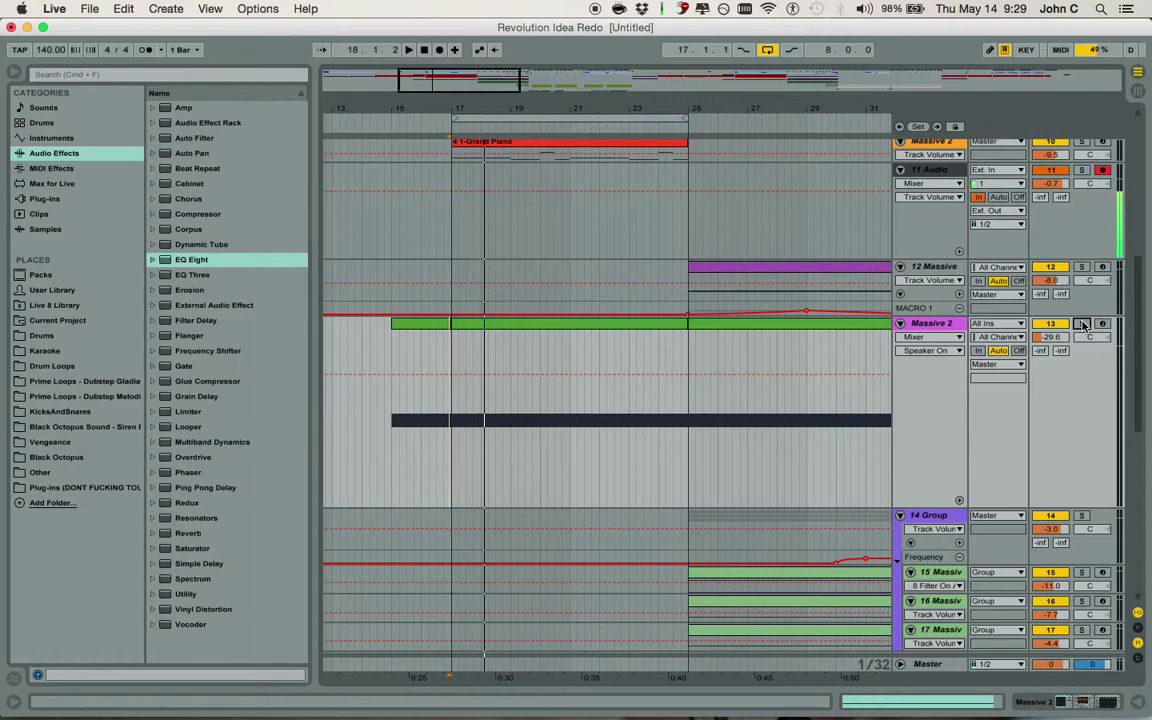
# Audition the section from bar 17 using the solos of 11 Audio and Massive 2 track 13, and clear them
pyautogui.click(1081, 170)
pyautogui.click(1081, 323)
pyautogui.click(457, 465)
pyautogui.press('space')
pyautogui.press('space')
pyautogui.click(1083, 170)
pyautogui.click(1083, 170)
# Play the section without any solo and compare the Massive tracks 7 to 13 in the arrangement
pyautogui.press('space')
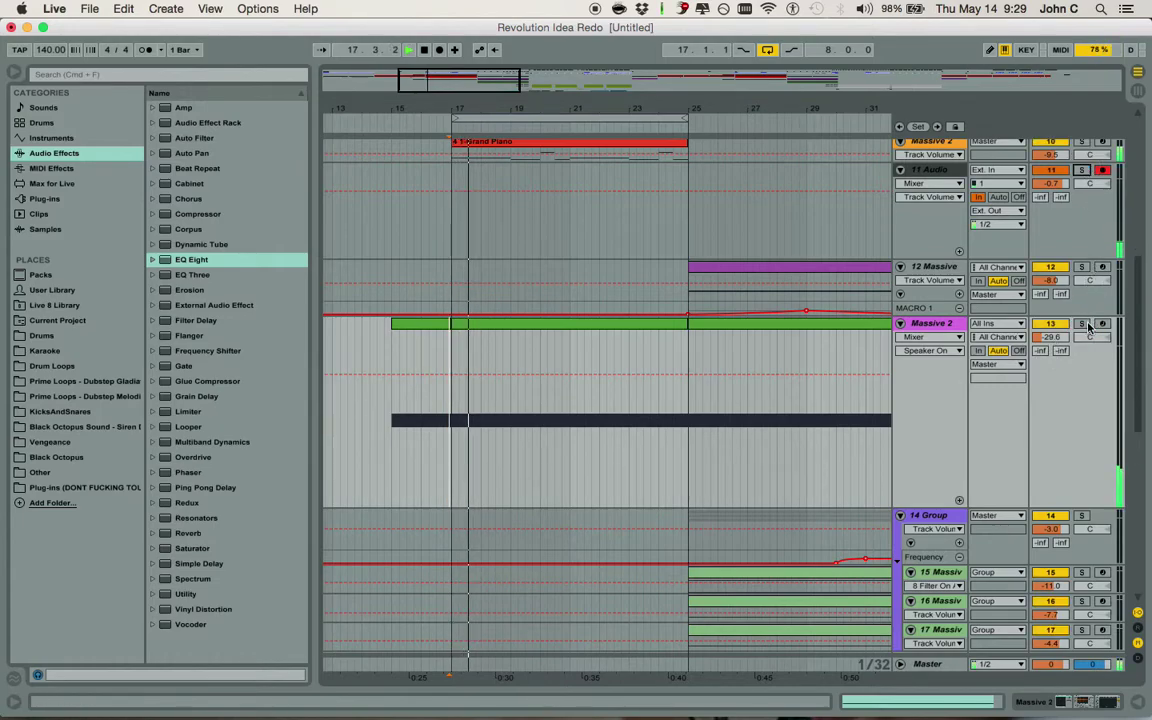
pyautogui.scroll(10, 1089, 328)
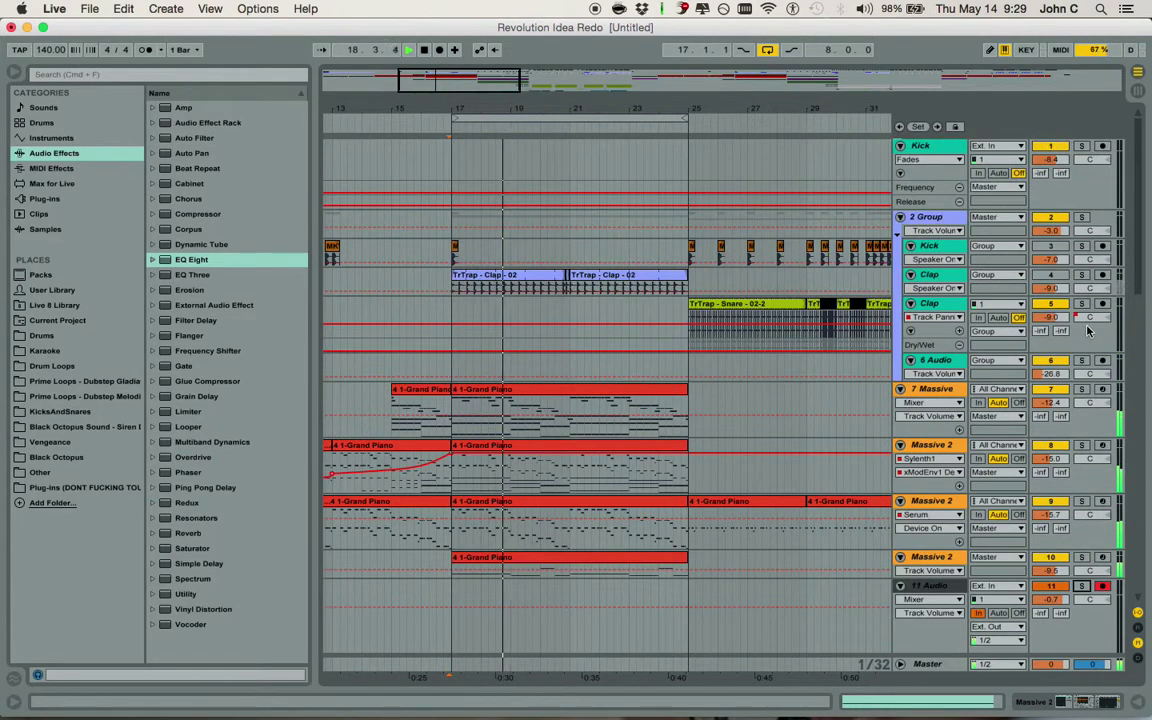
pyautogui.scroll(-6, 1087, 333)
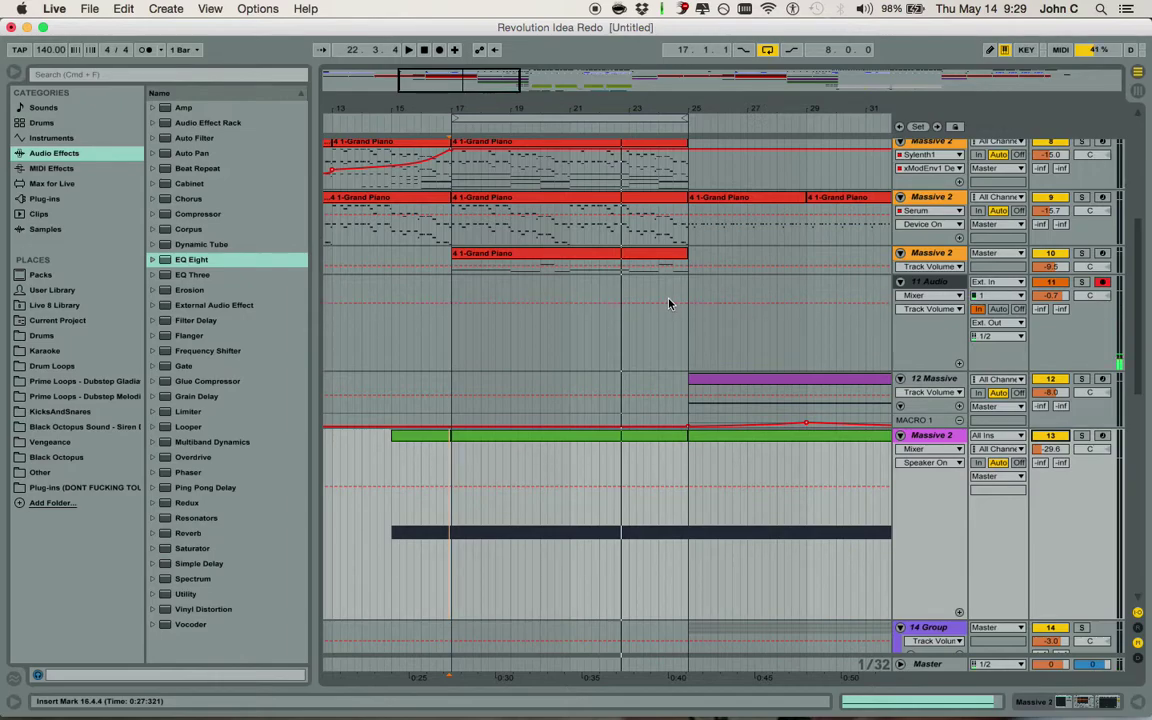
pyautogui.scroll(10, 604, 303)
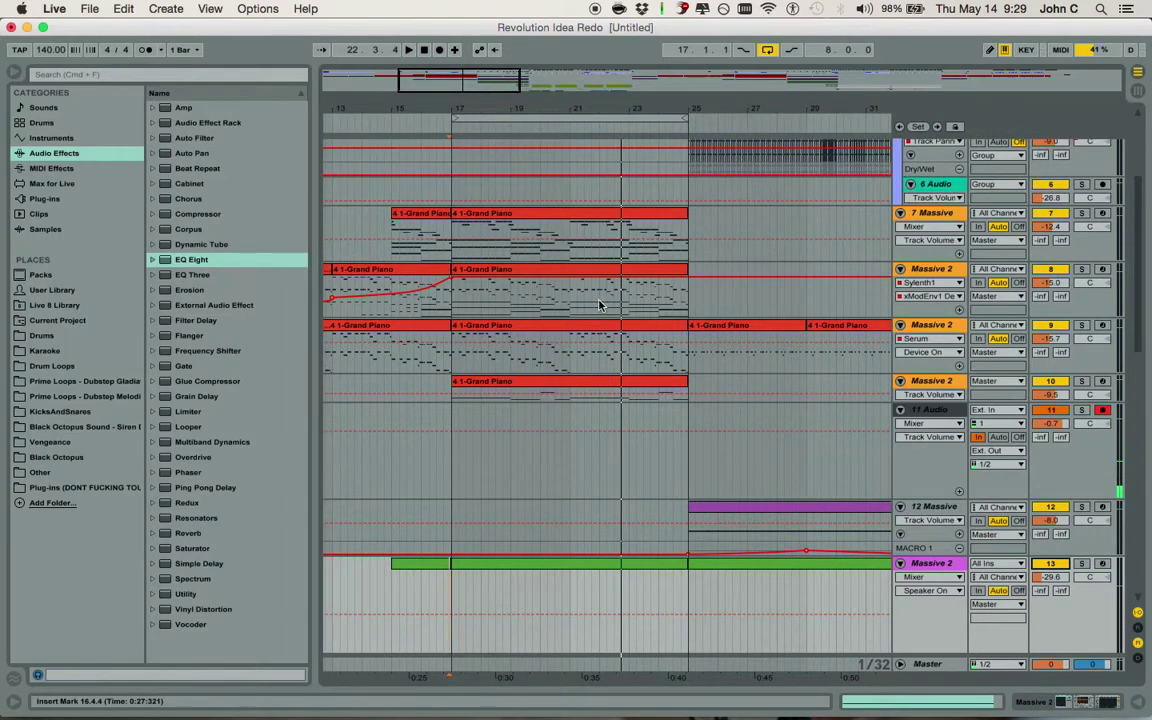
pyautogui.scroll(-13, 520, 328)
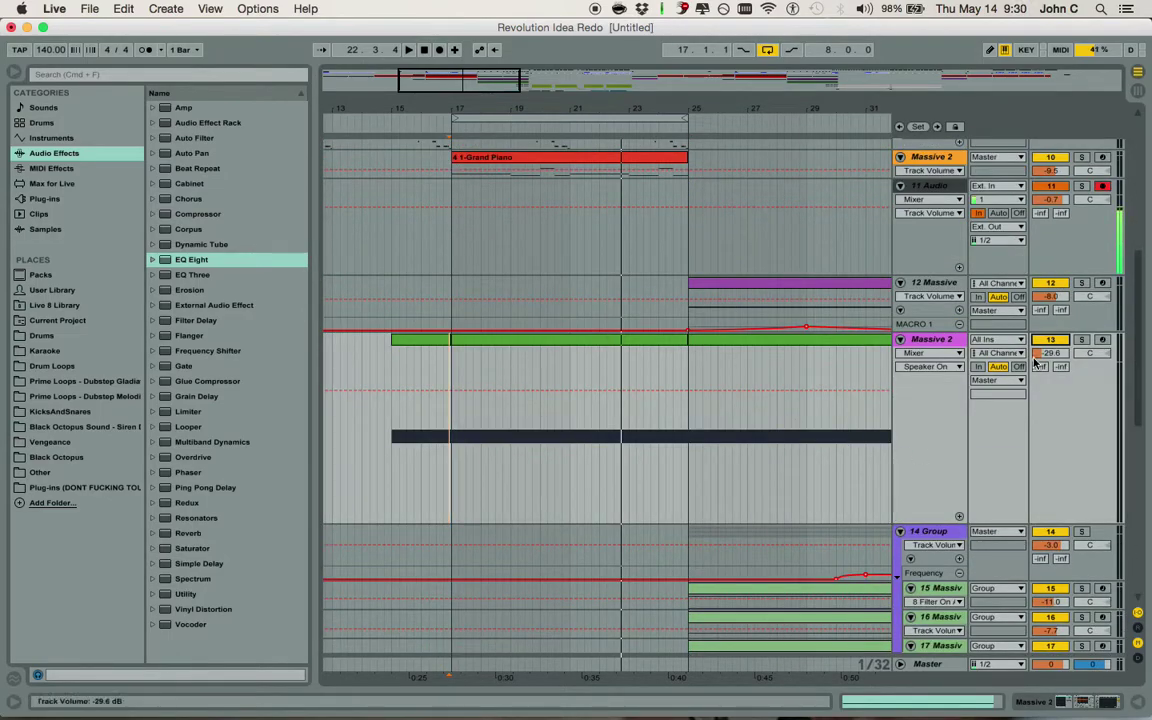
pyautogui.scroll(12, 1081, 382)
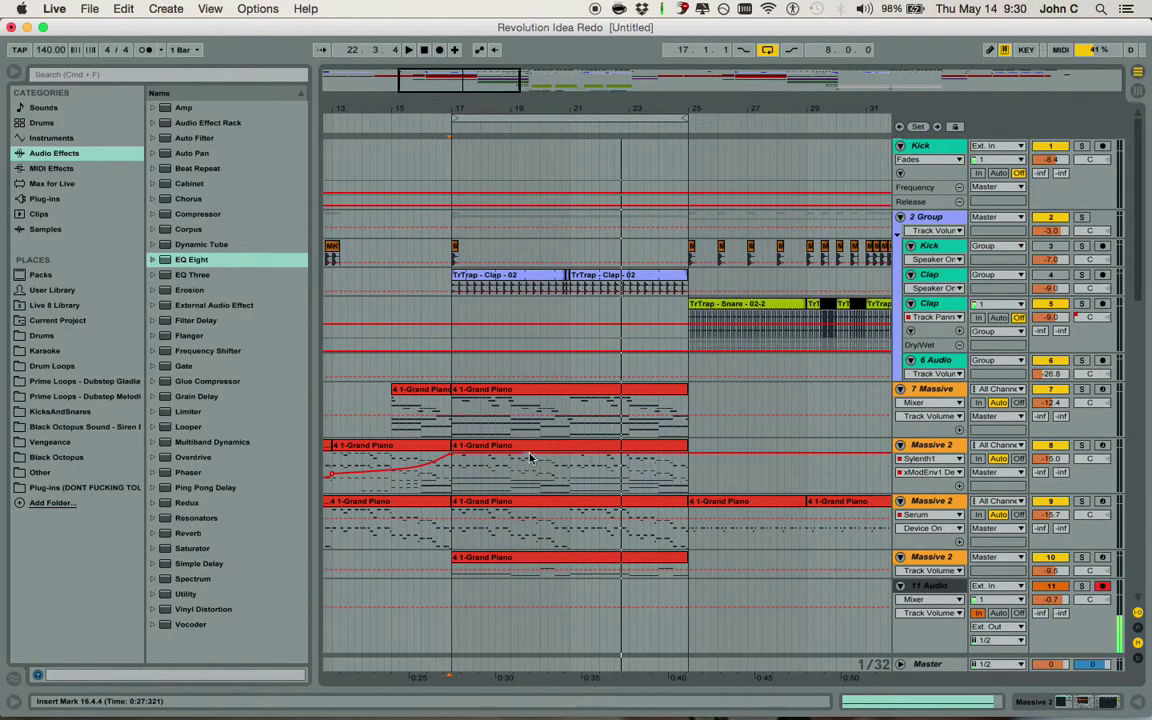
# Enlarge the Massive 2 track 10 and play the section from the start of the bar 17 clip on 7 Massive
pyautogui.scroll(-4, 1110, 430)
pyautogui.moveTo(1119, 445); pyautogui.dragTo(1121, 527)
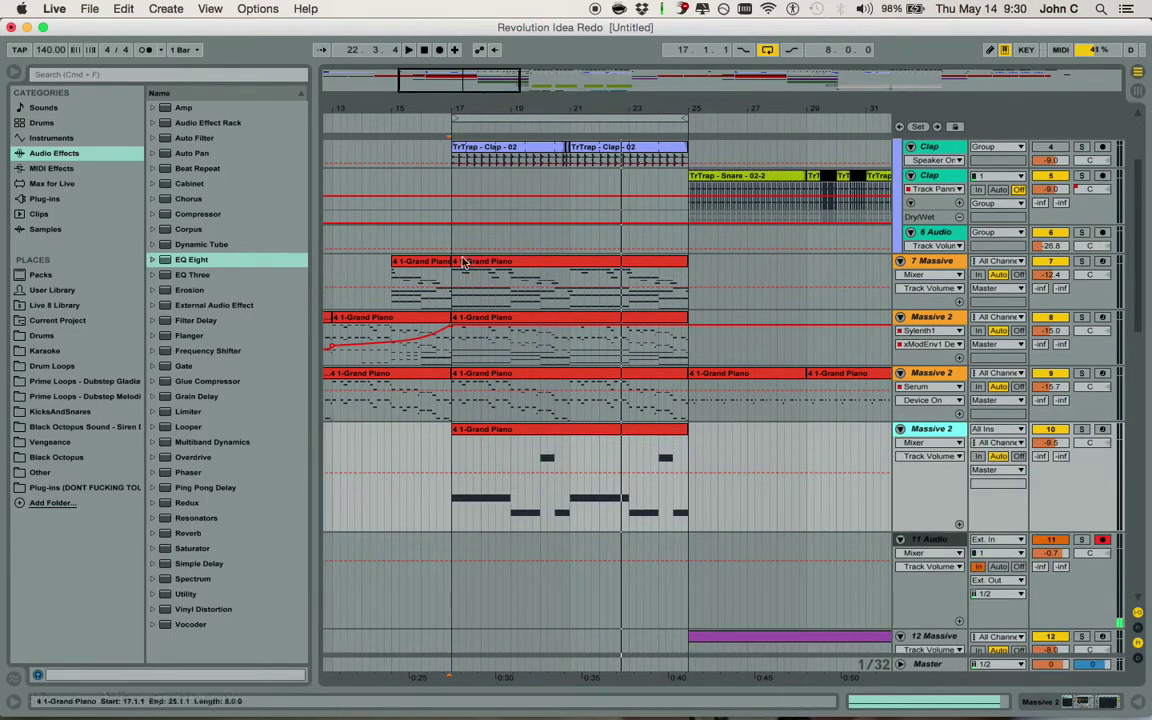
pyautogui.click(562, 262)
pyautogui.press('space')
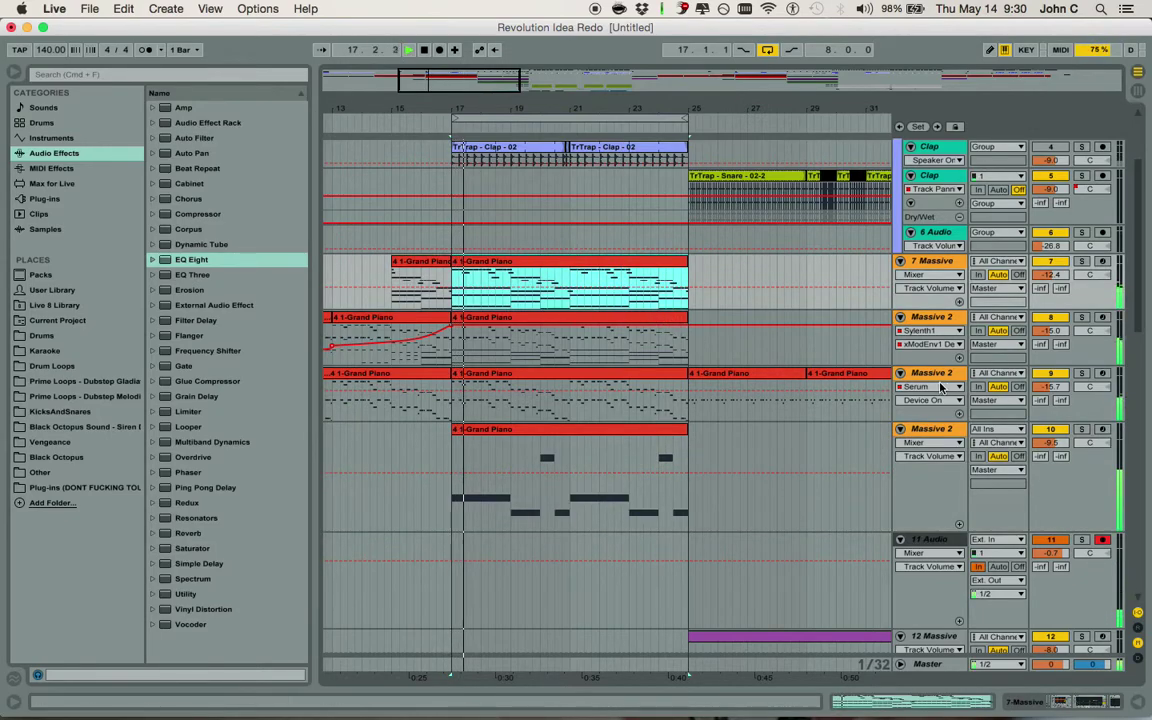
pyautogui.scroll(-10, 920, 405)
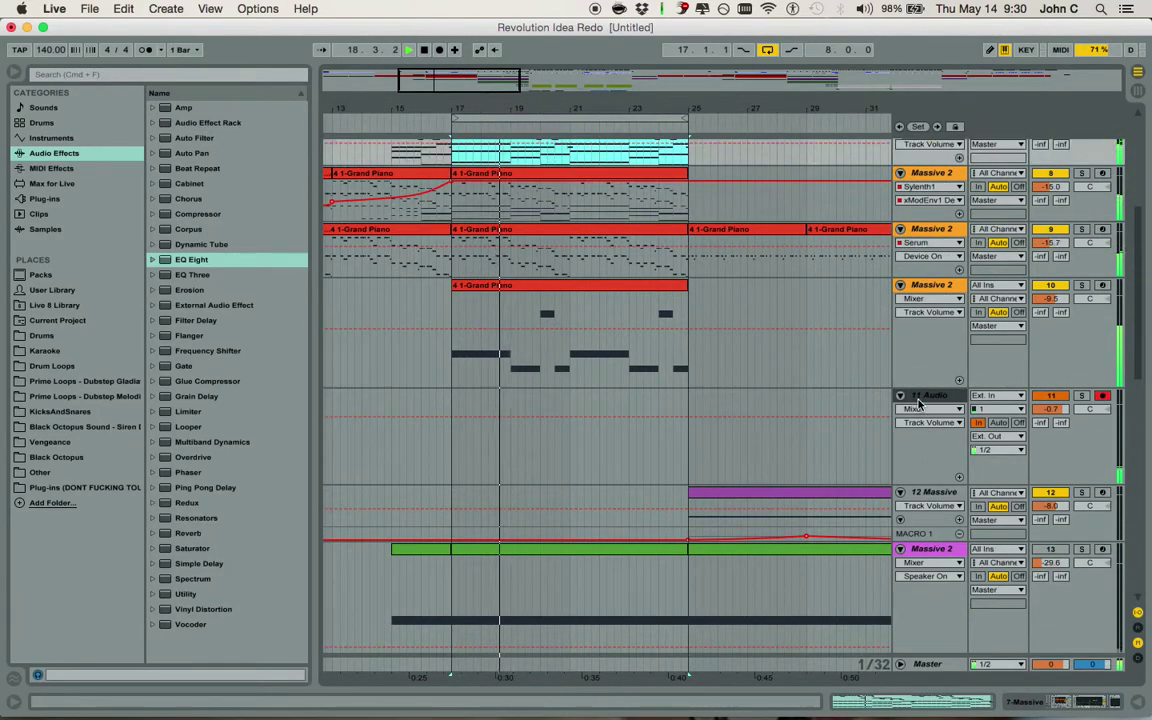
pyautogui.scroll(6, 925, 402)
# Solo Massive 2 track 10 together with 11 Audio, and play the section from bar 17
pyautogui.click(1079, 335)
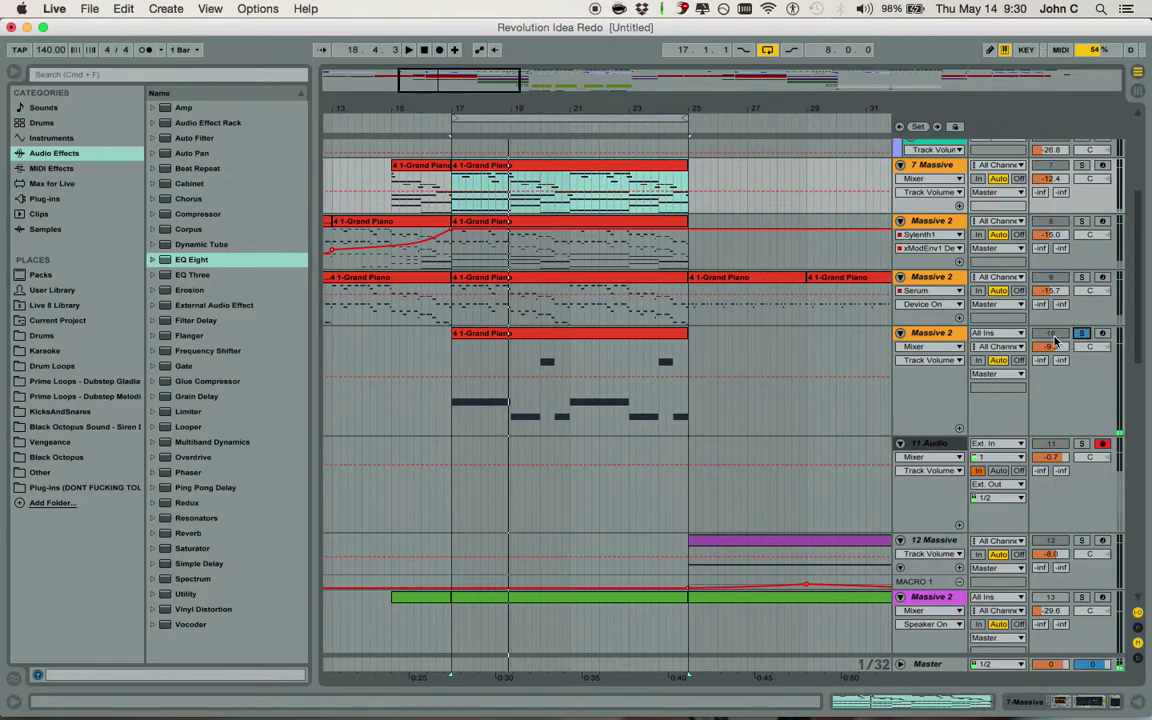
pyautogui.press('space')
pyautogui.click(1081, 443)
pyautogui.press('space')
pyautogui.click(959, 331)
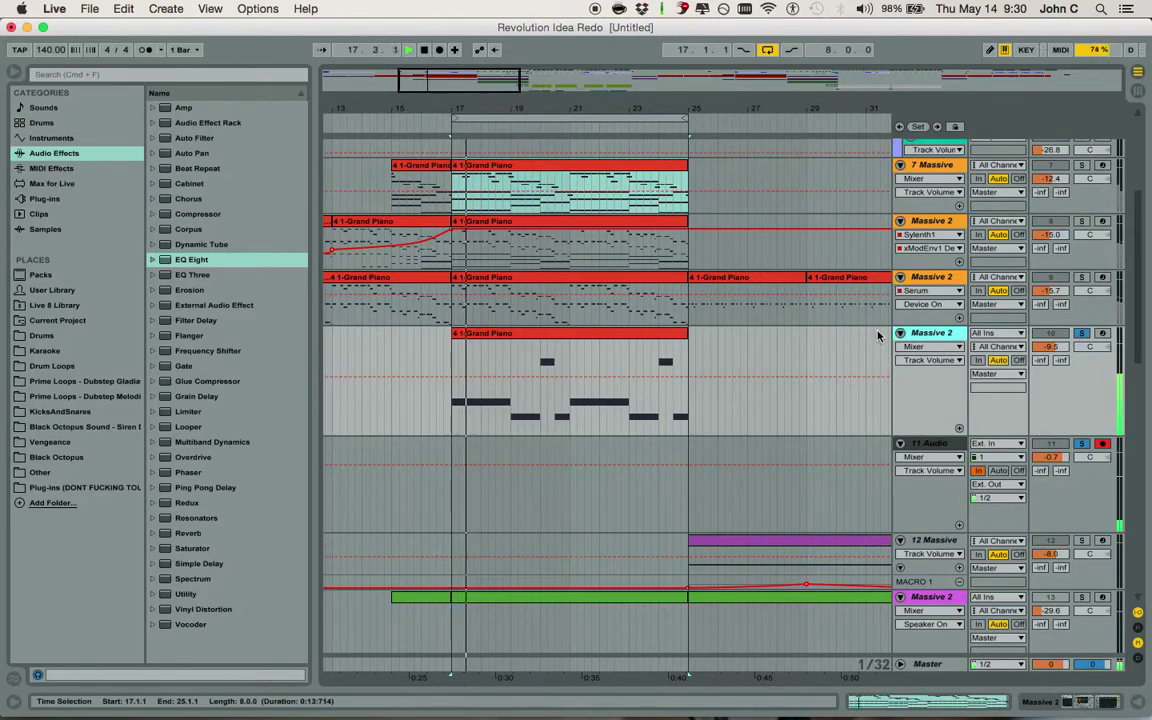
# Open the 4 1-Grand Piano clip on track 10 to examine its bass notes
pyautogui.doubleClick(548, 336)
pyautogui.click(513, 376)
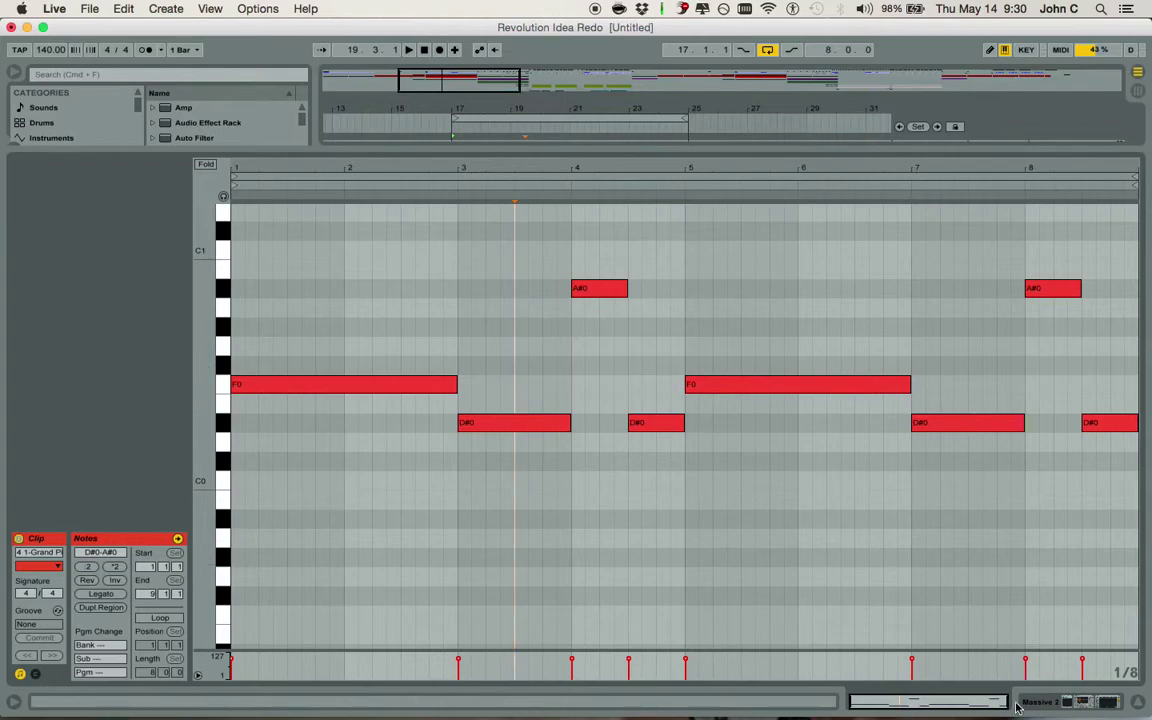
# Show the device chain of Massive 2 track 10, open its Massive plug-in window and move it clear of the screen edge
pyautogui.click(1133, 702)
pyautogui.scroll(1, 900, 250)
pyautogui.doubleClick(944, 210)
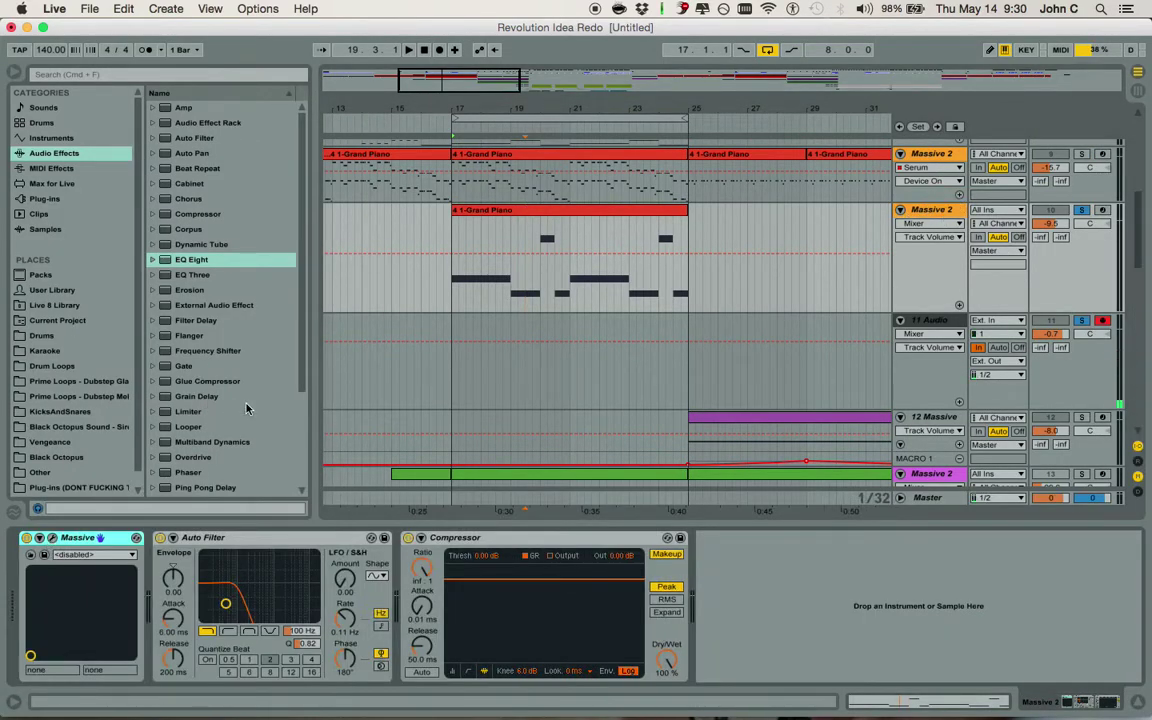
pyautogui.press('super+alt+p')
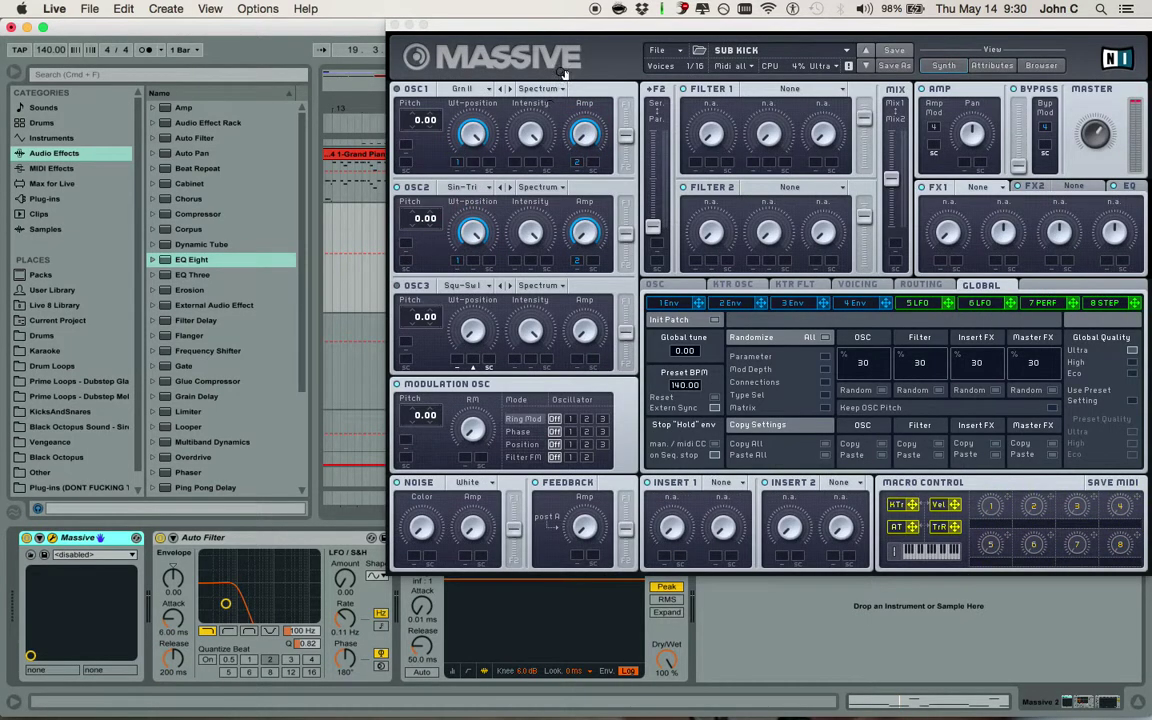
pyautogui.moveTo(491, 23); pyautogui.dragTo(368, 57)
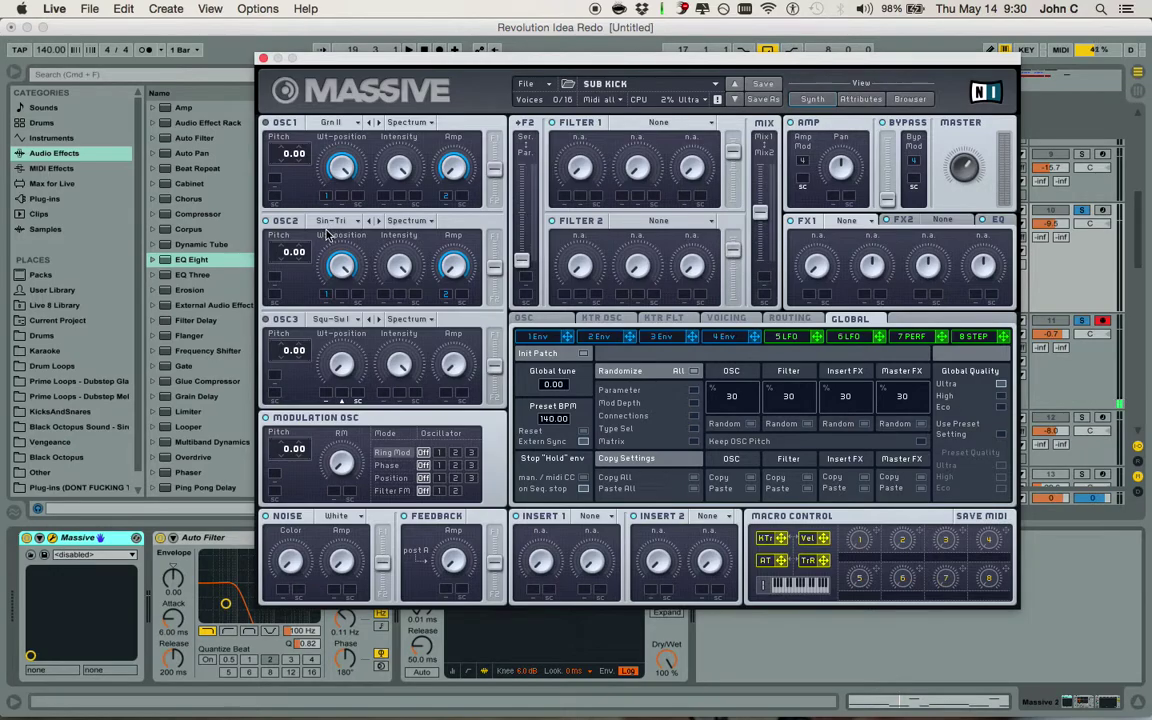
# Examine envelope 1, the EQ and the FX1 settings of the SUB KICK patch in Massive
pyautogui.click(529, 338)
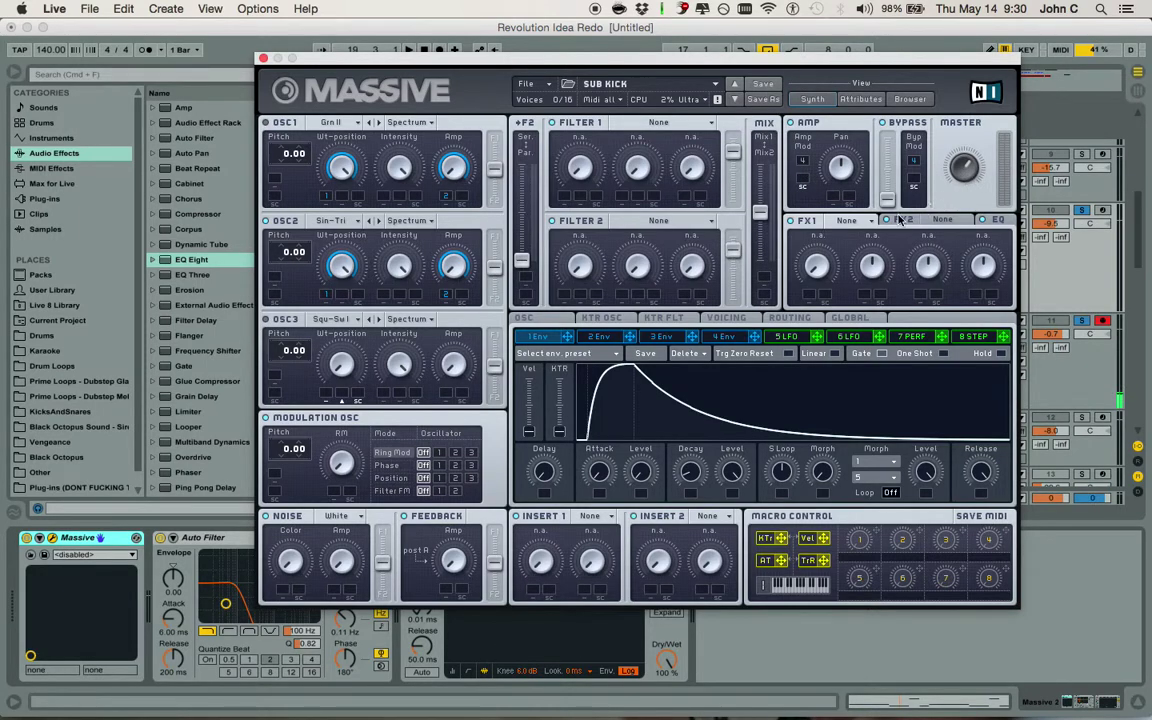
pyautogui.click(1002, 222)
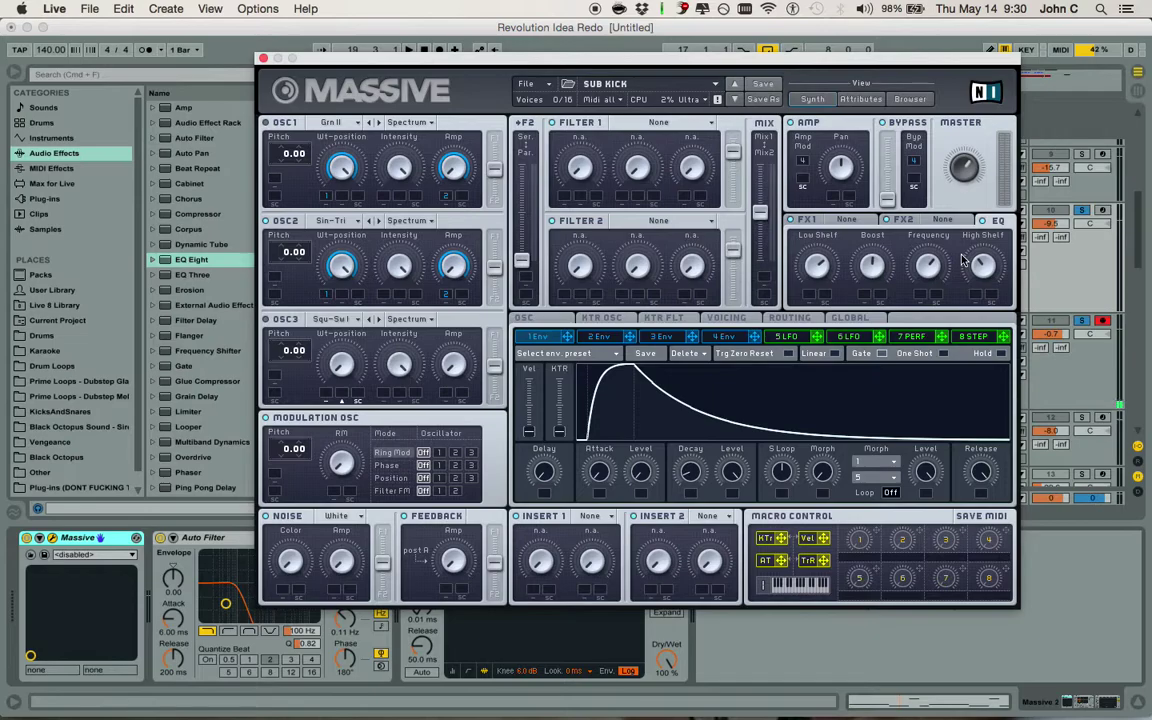
pyautogui.click(795, 221)
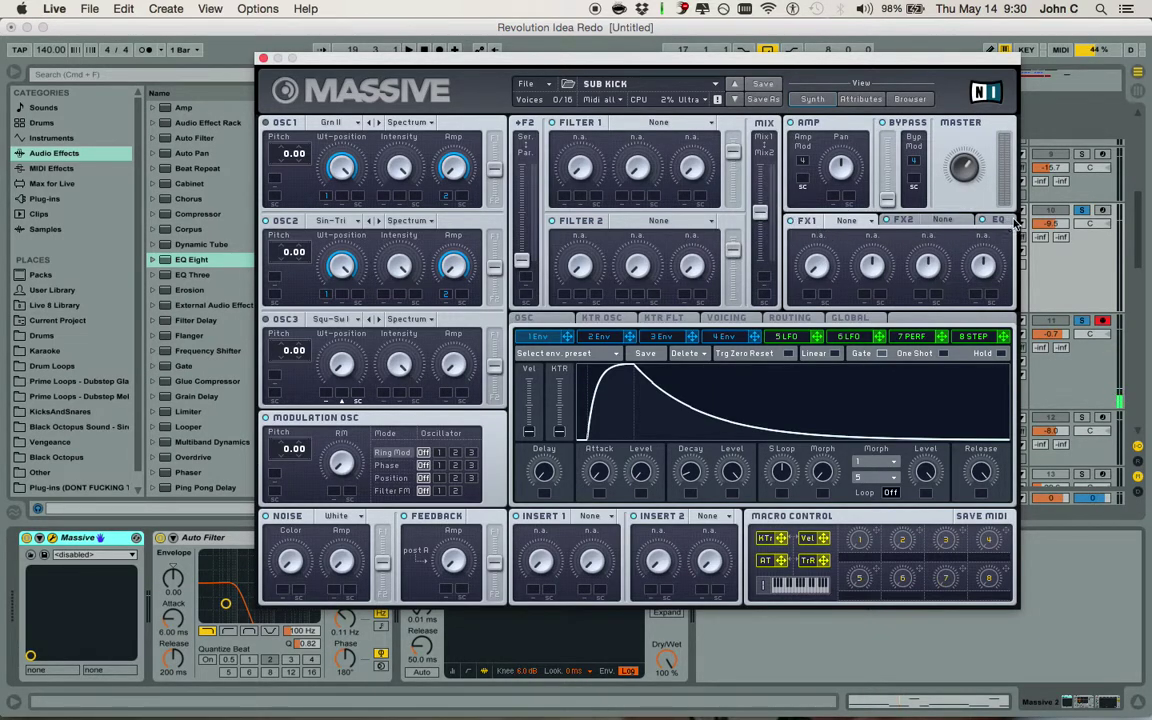
pyautogui.click(1006, 223)
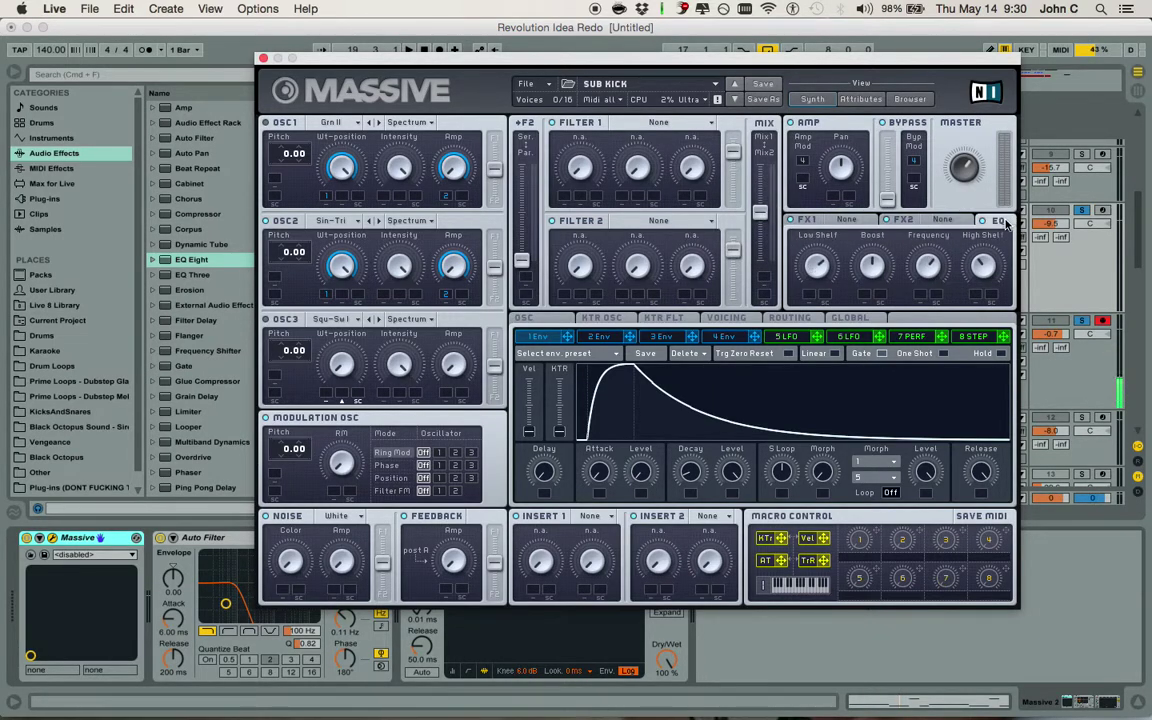
# Raise the attack of envelope 2 in the SUB KICK patch and close the Massive window
pyautogui.click(597, 337)
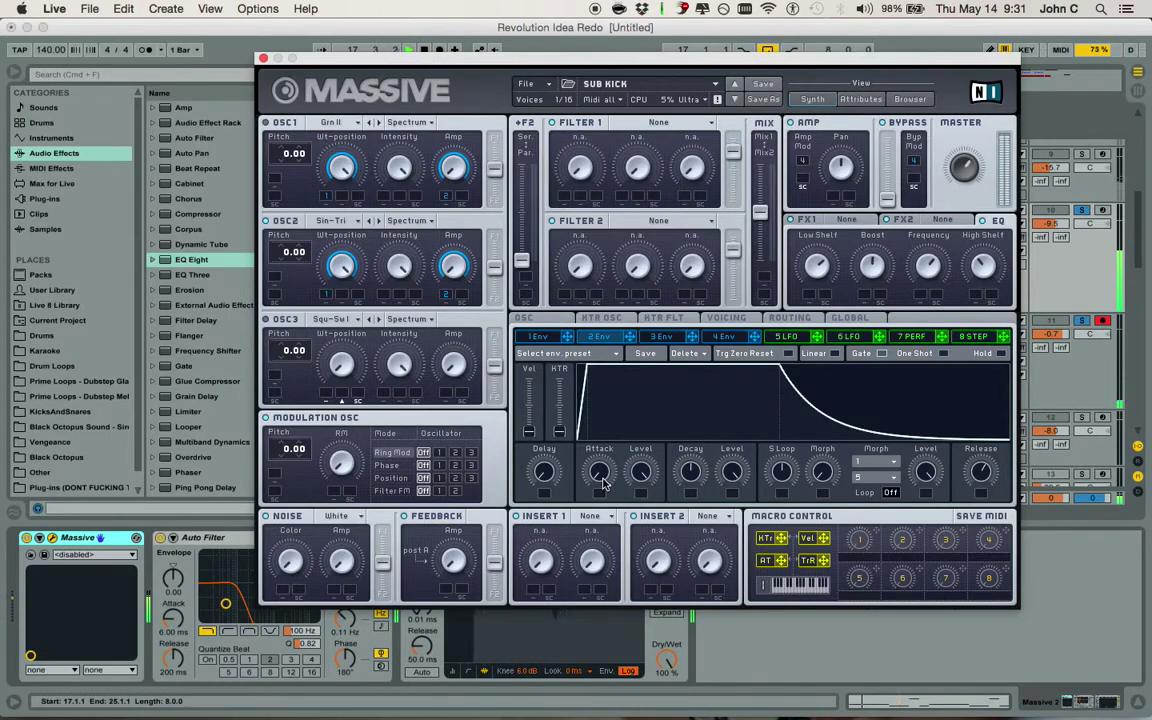
pyautogui.moveTo(603, 483); pyautogui.dragTo(604, 459)
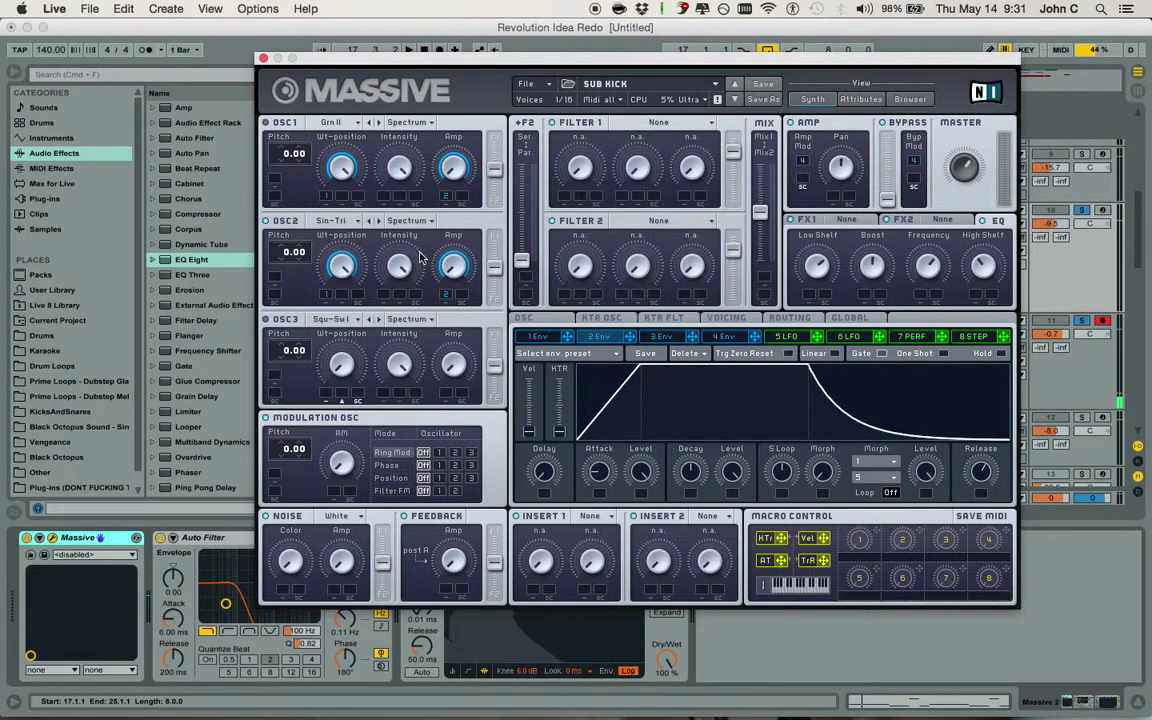
pyautogui.click(538, 337)
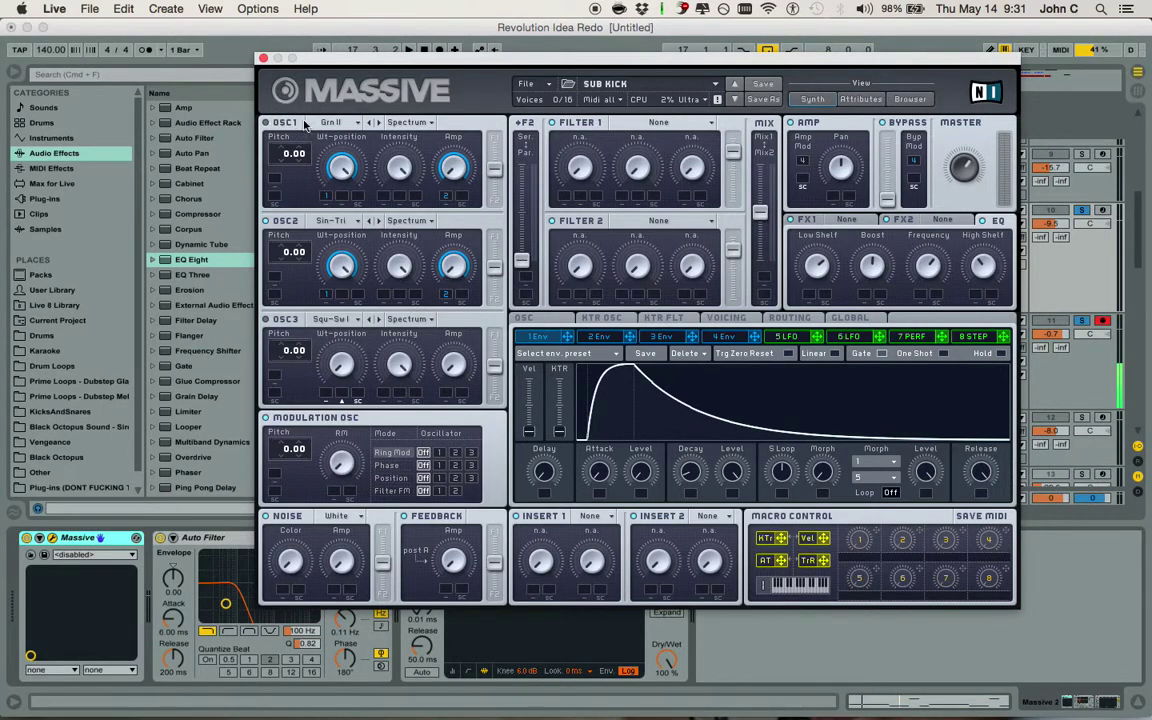
pyautogui.click(264, 59)
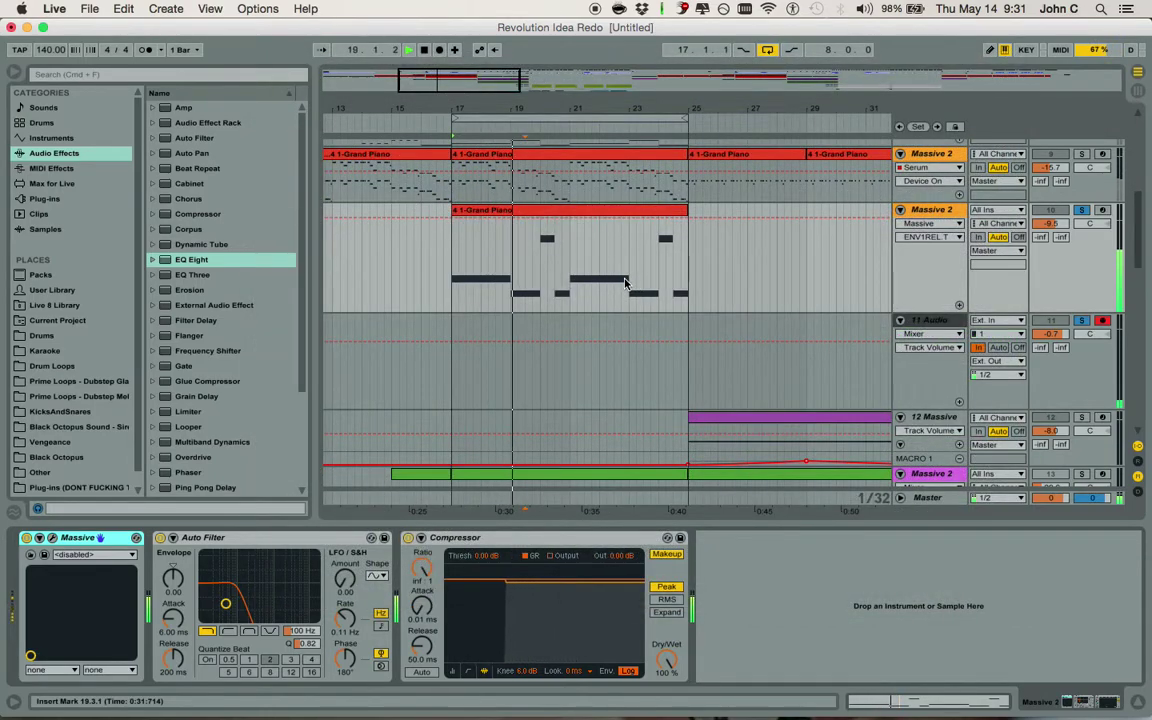
# Compare the bass with Auto Filter and Compressor bypassed, then re-enable both devices and stop playback
pyautogui.click(157, 538)
pyautogui.click(407, 538)
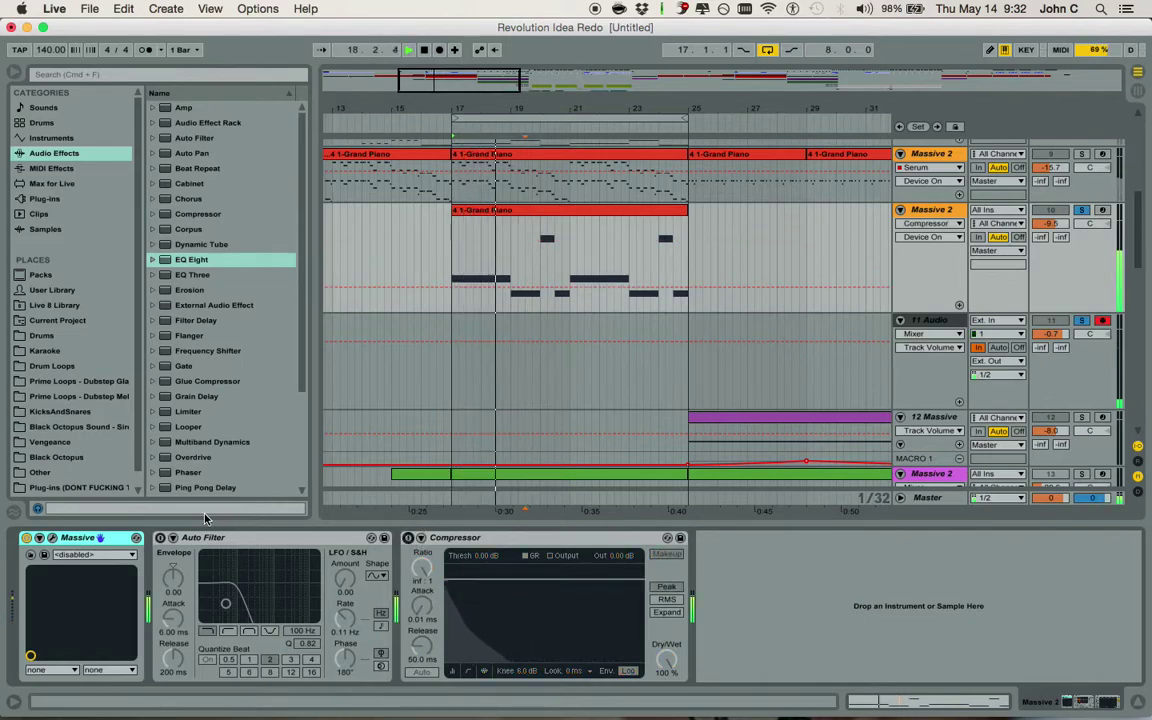
pyautogui.click(159, 538)
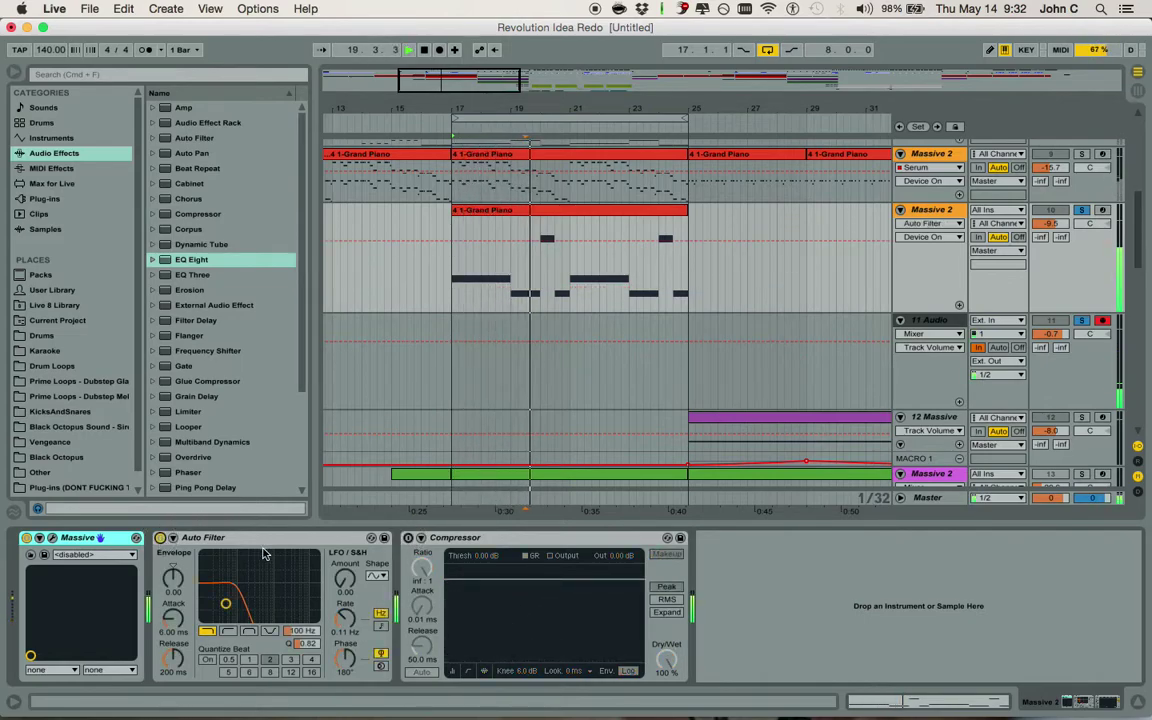
pyautogui.press('space')
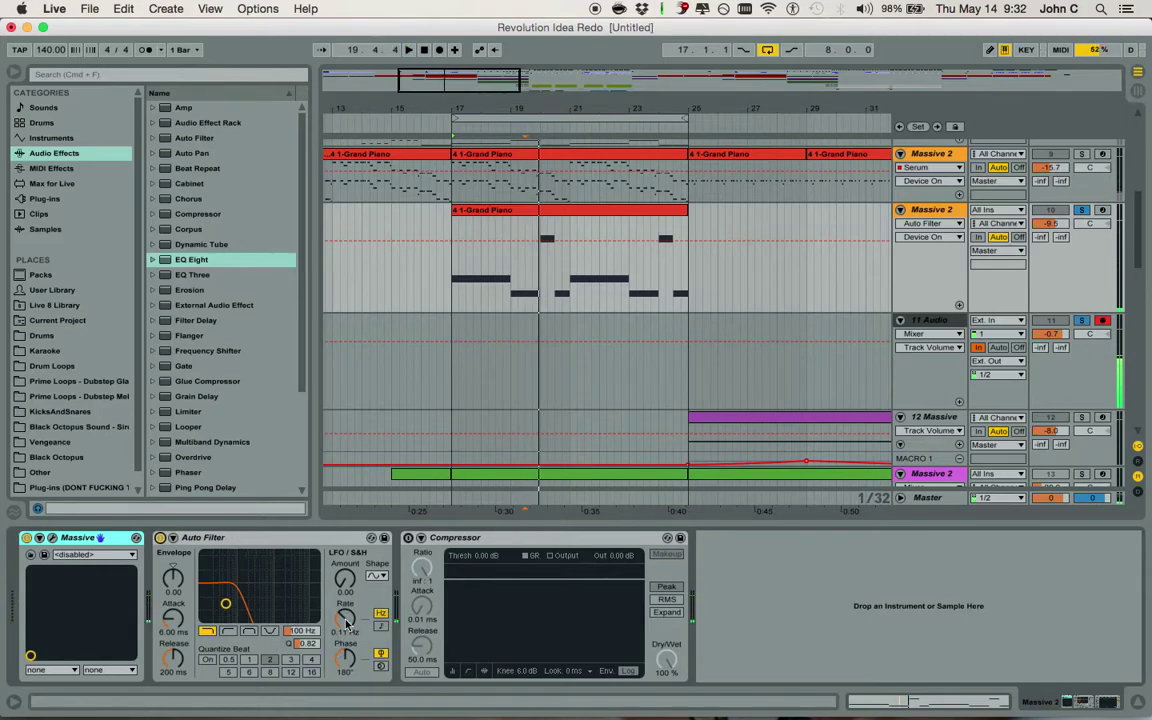
pyautogui.click(408, 538)
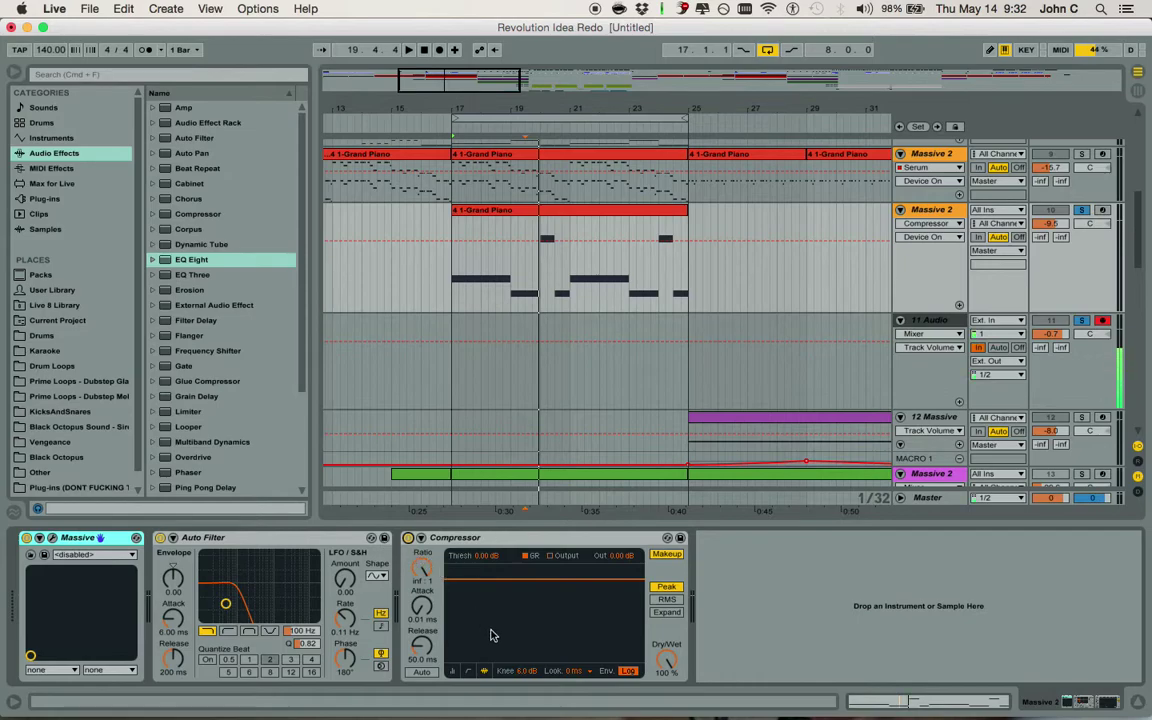
# Play the sub bass while comparing the Compressor's display views, return to its activity view, and stop playback
pyautogui.click(464, 672)
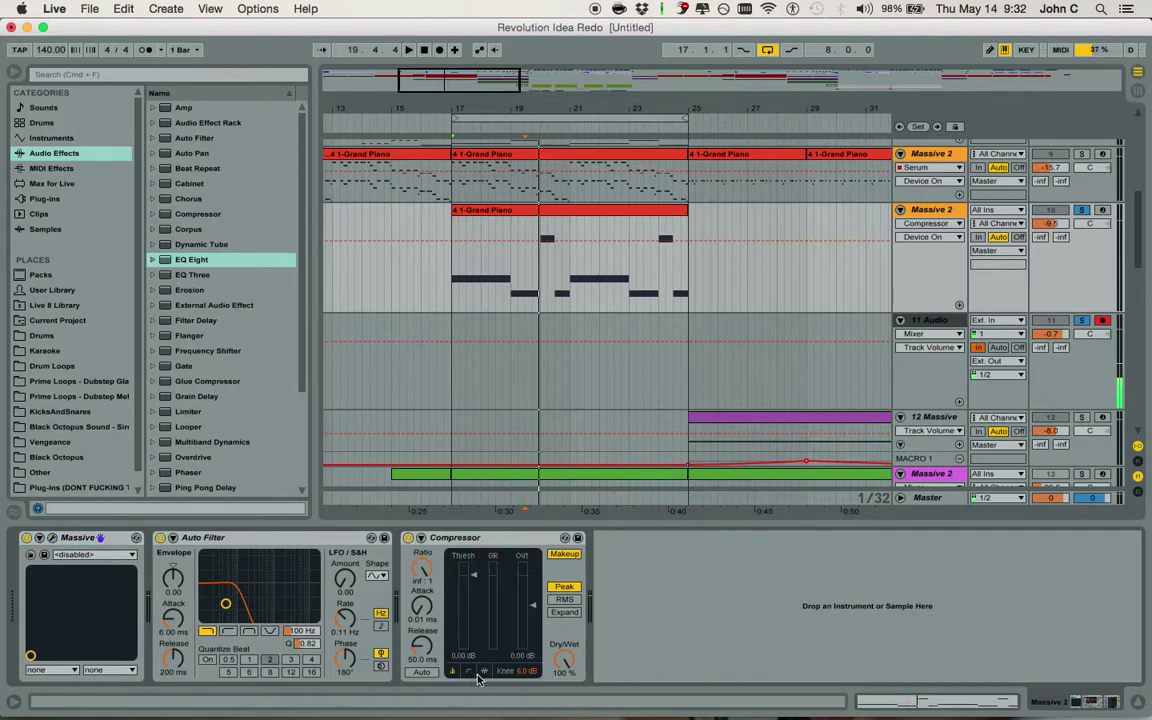
pyautogui.press('space')
pyautogui.click(486, 673)
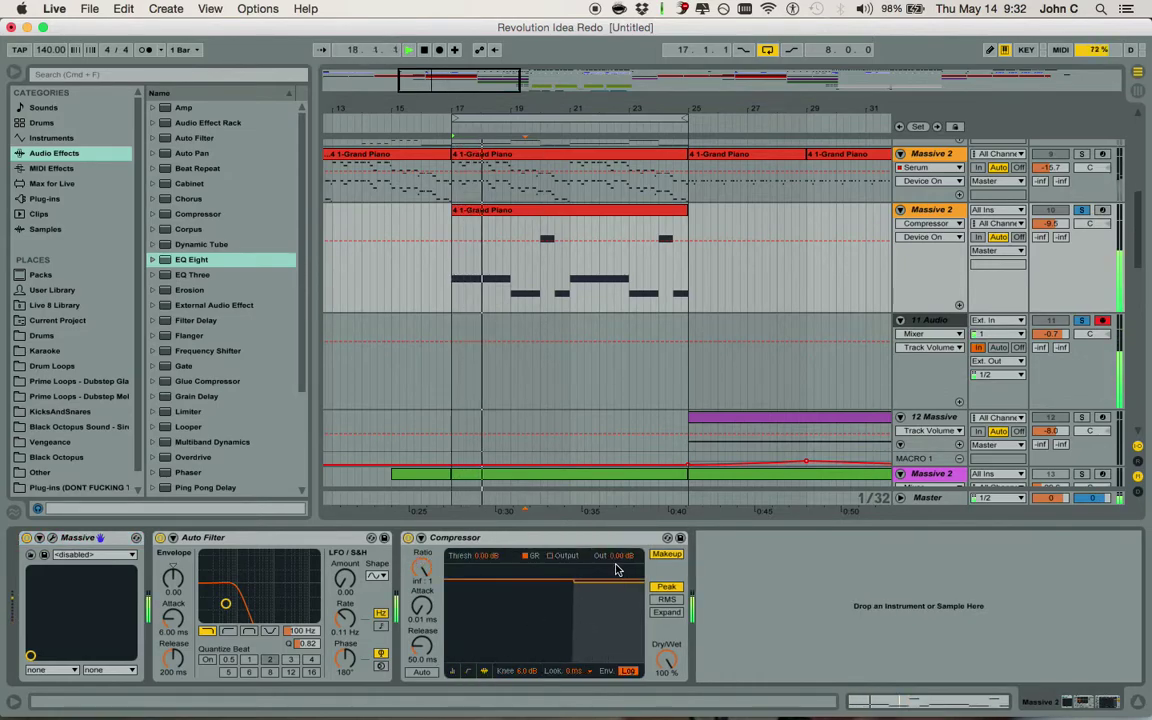
pyautogui.click(467, 672)
pyautogui.click(484, 673)
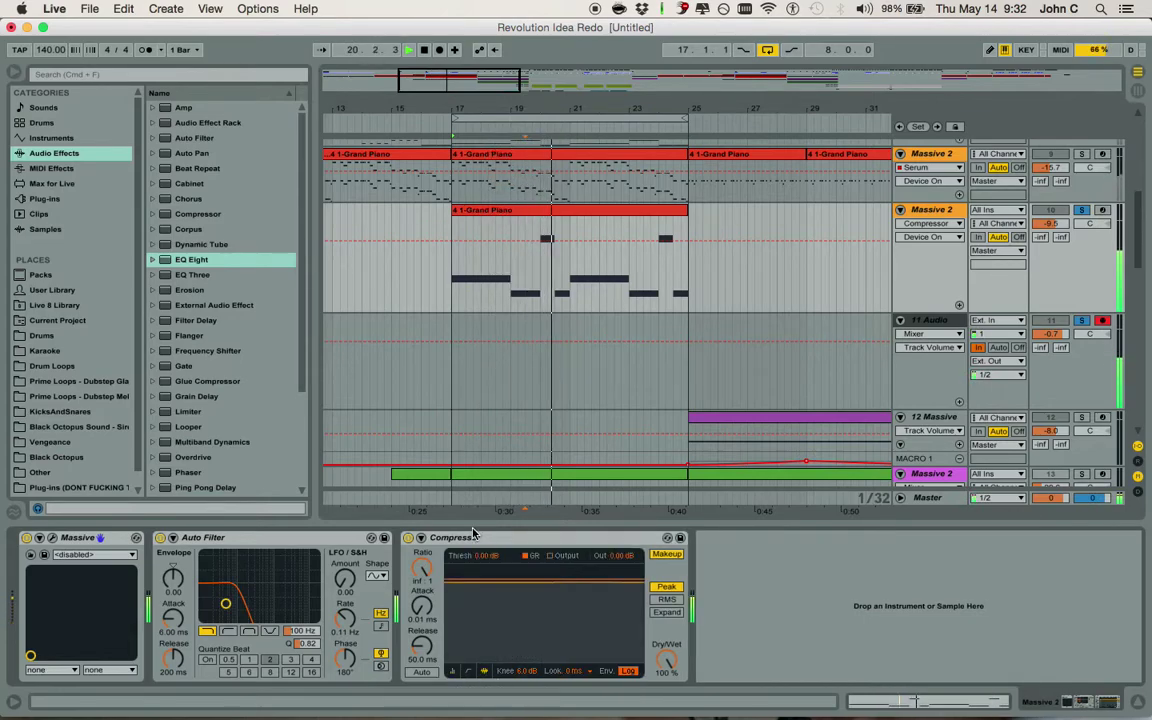
pyautogui.scroll(5, 975, 397)
pyautogui.scroll(-5, 975, 397)
pyautogui.press('space')
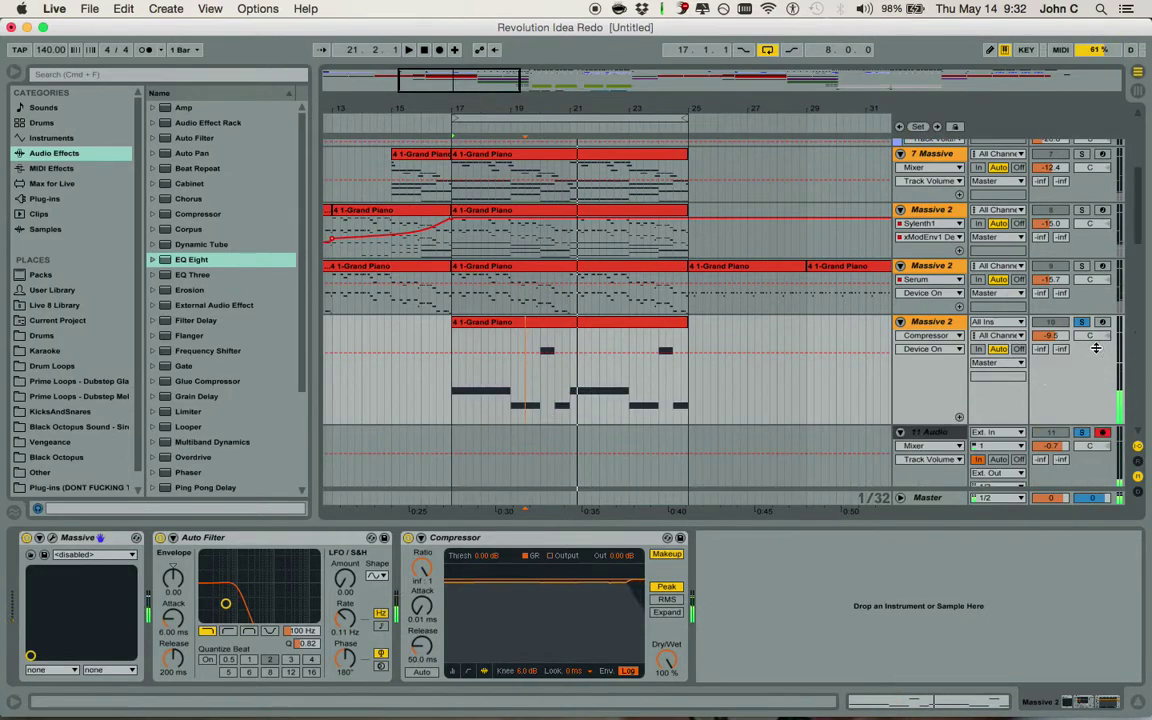
# Unsolo Massive 2 track 10 and 11 Audio, and briefly play the section from bar 17 with all layers
pyautogui.scroll(2, 746, 290)
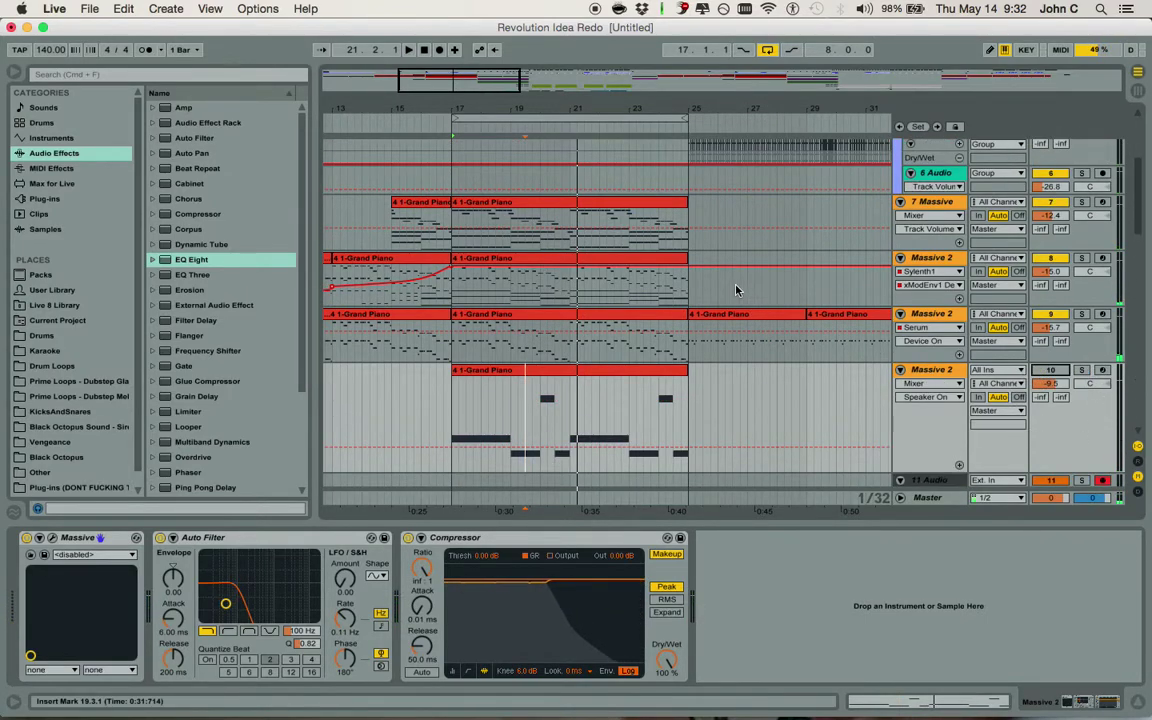
pyautogui.scroll(-2, 746, 290)
pyautogui.scroll(3, 983, 335)
pyautogui.press('space')
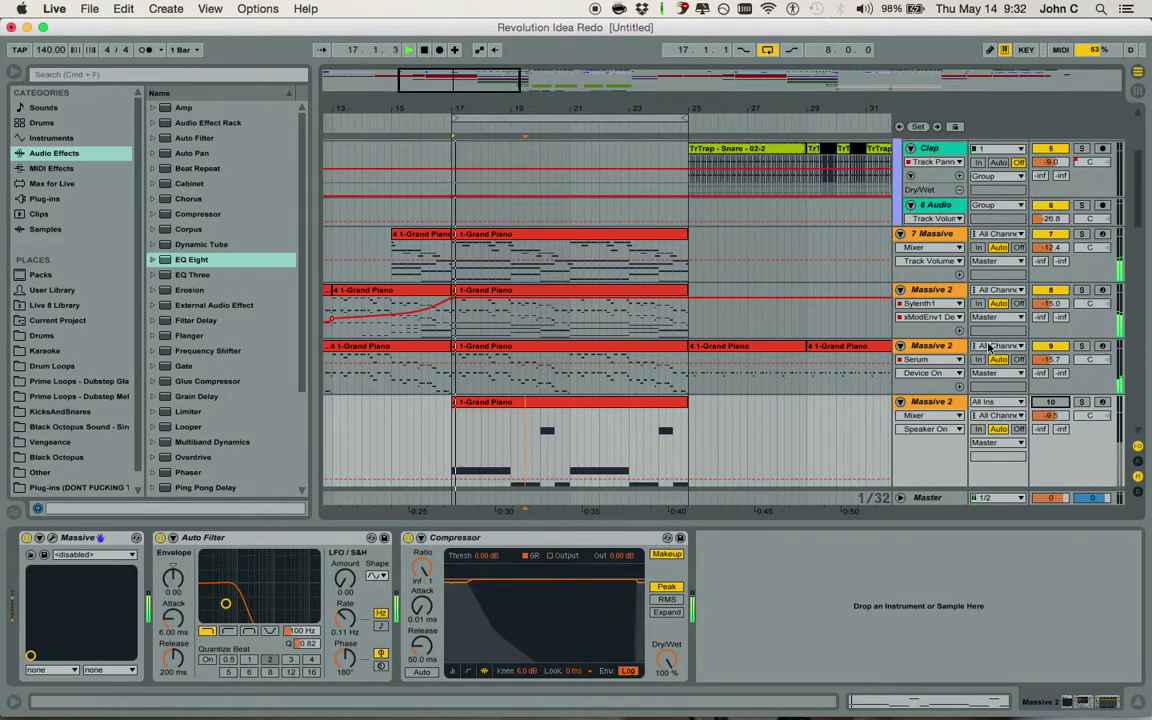
pyautogui.press('space')
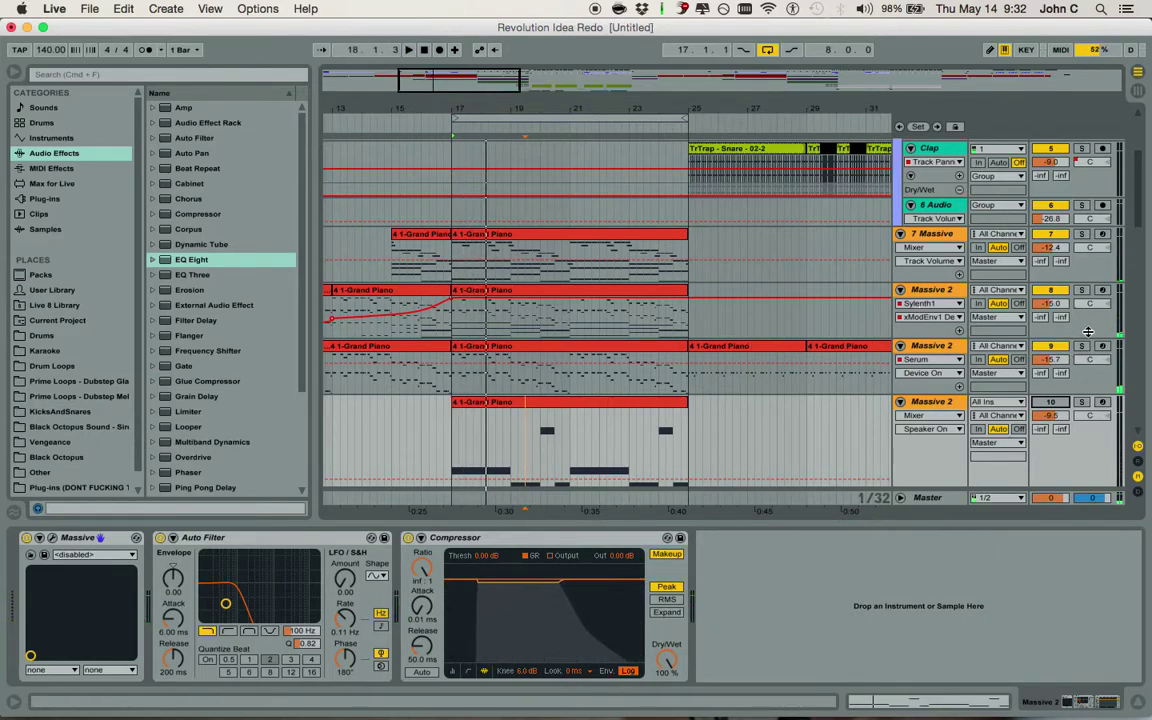
pyautogui.scroll(-3, 1080, 351)
pyautogui.scroll(-2, 1080, 351)
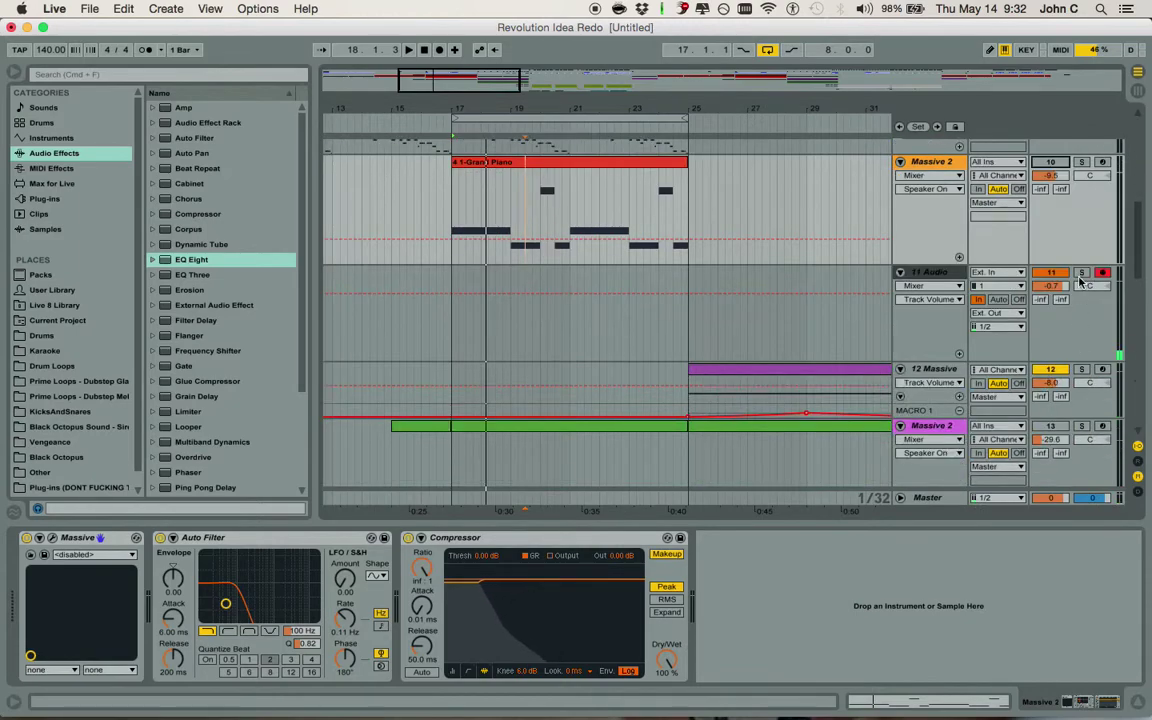
# Solo 7 Massive and Massive 2 track 8 one after the other while playing the looped section
pyautogui.scroll(6, 1082, 300)
pyautogui.press('space')
pyautogui.click(1080, 283)
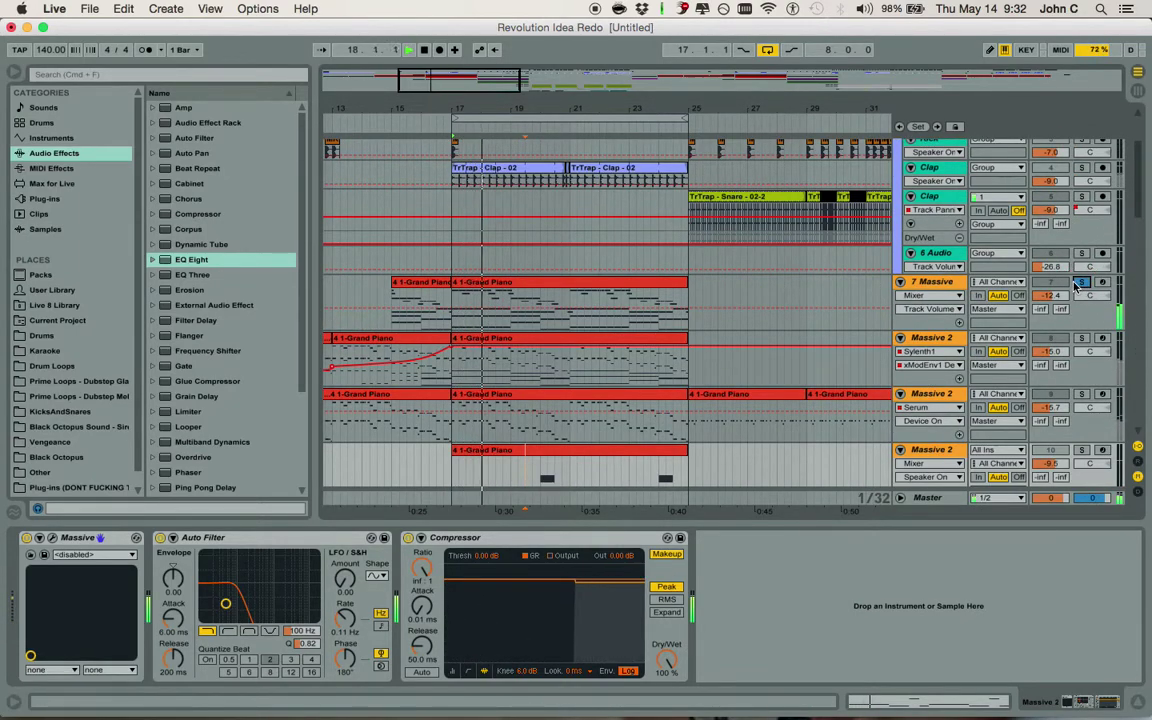
pyautogui.click(1081, 338)
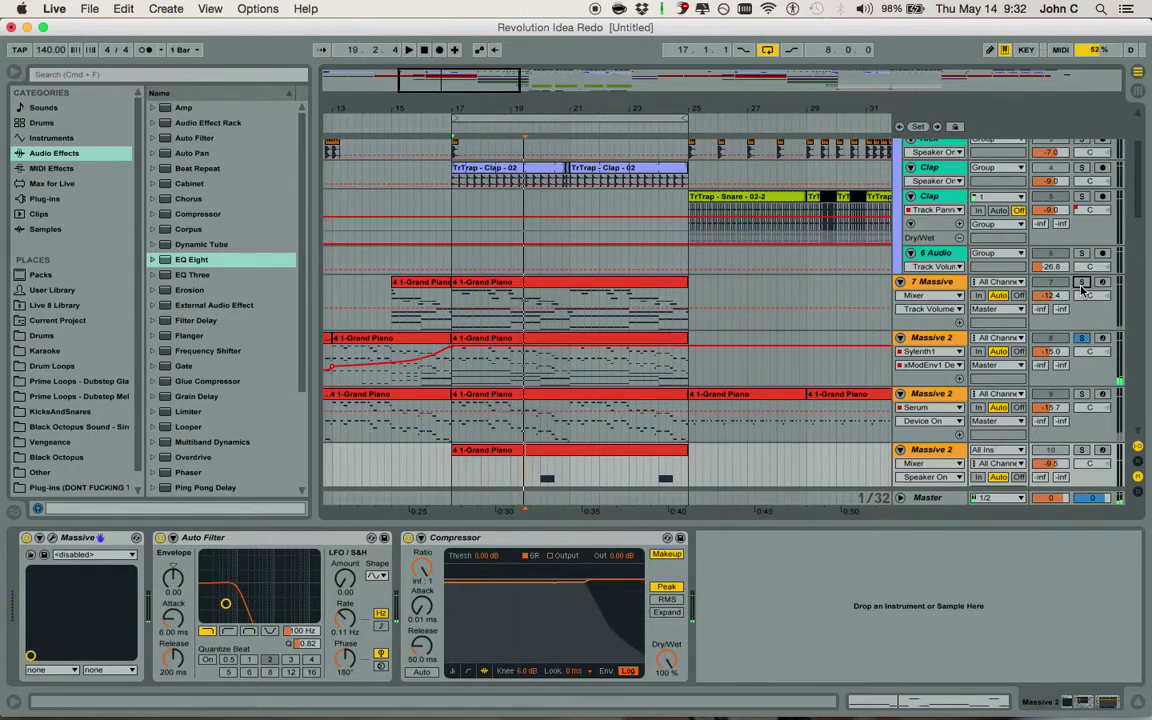
pyautogui.press('space')
pyautogui.press('space')
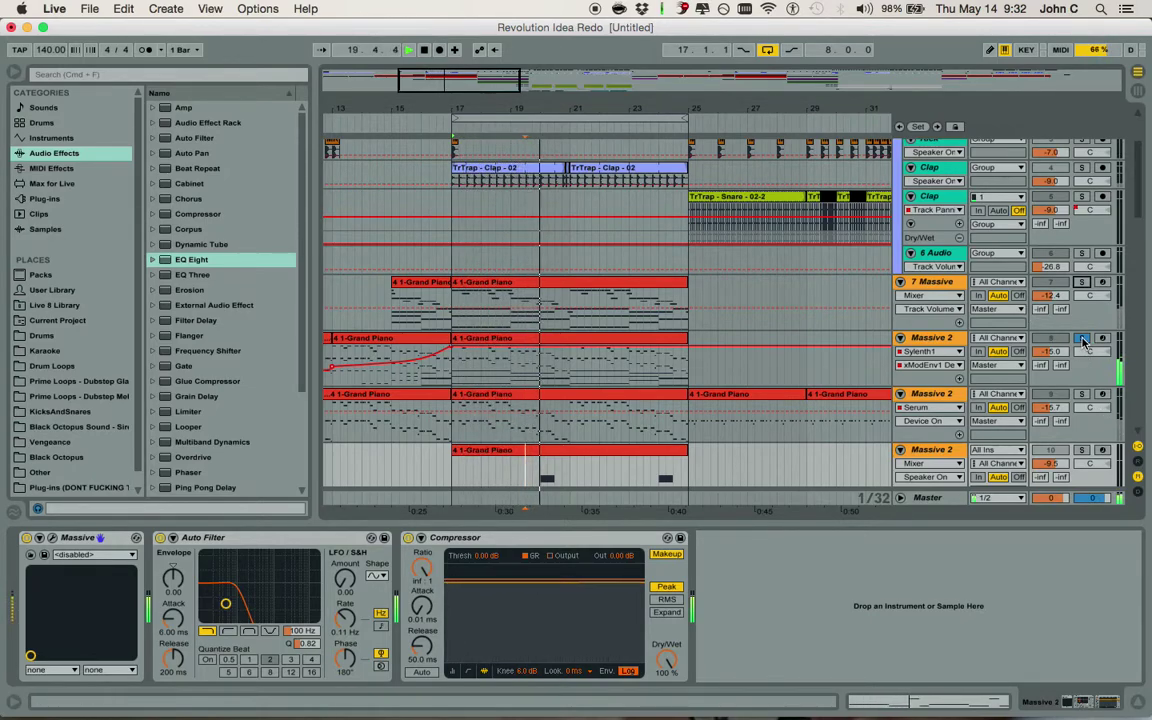
# Listen to Massive 2 track 9 on its own, stop playback and unsolo it
pyautogui.click(1082, 393)
pyautogui.press('space')
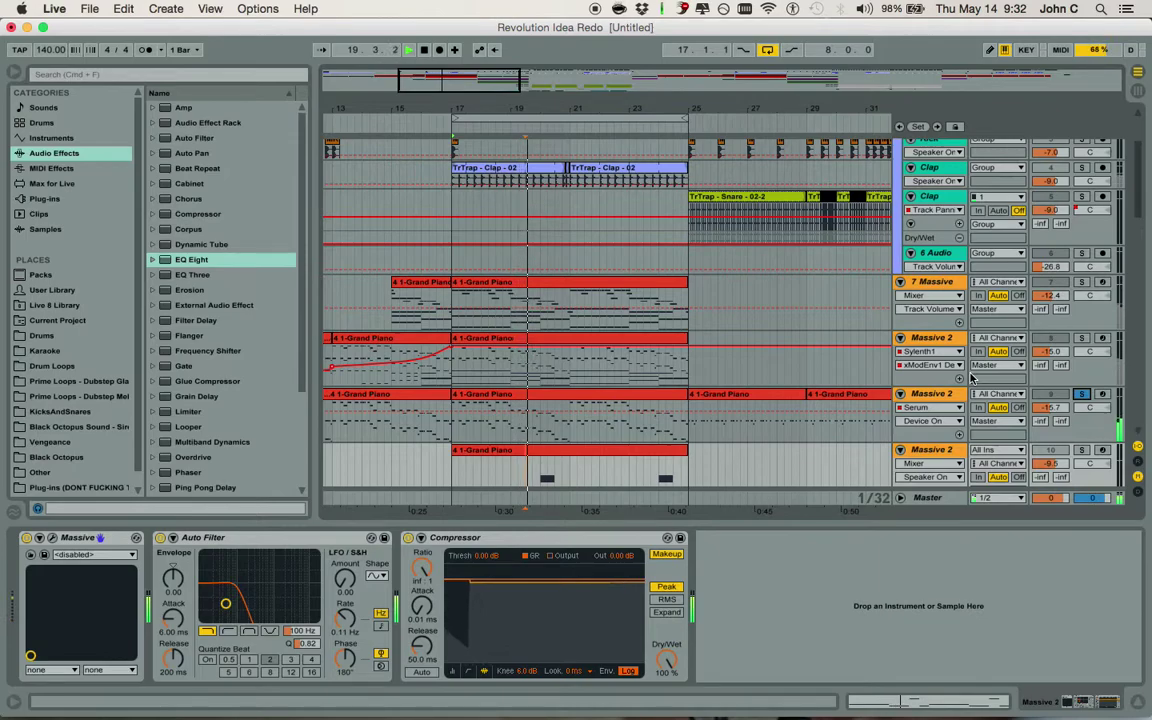
pyautogui.press('space')
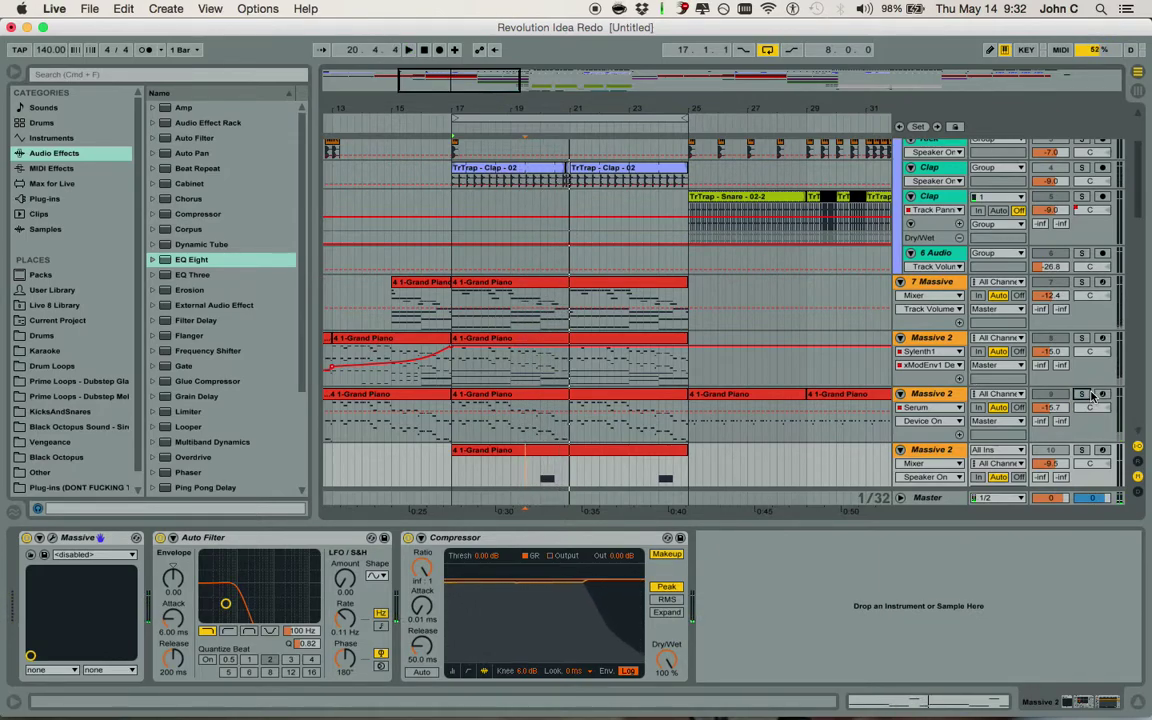
pyautogui.click(1083, 394)
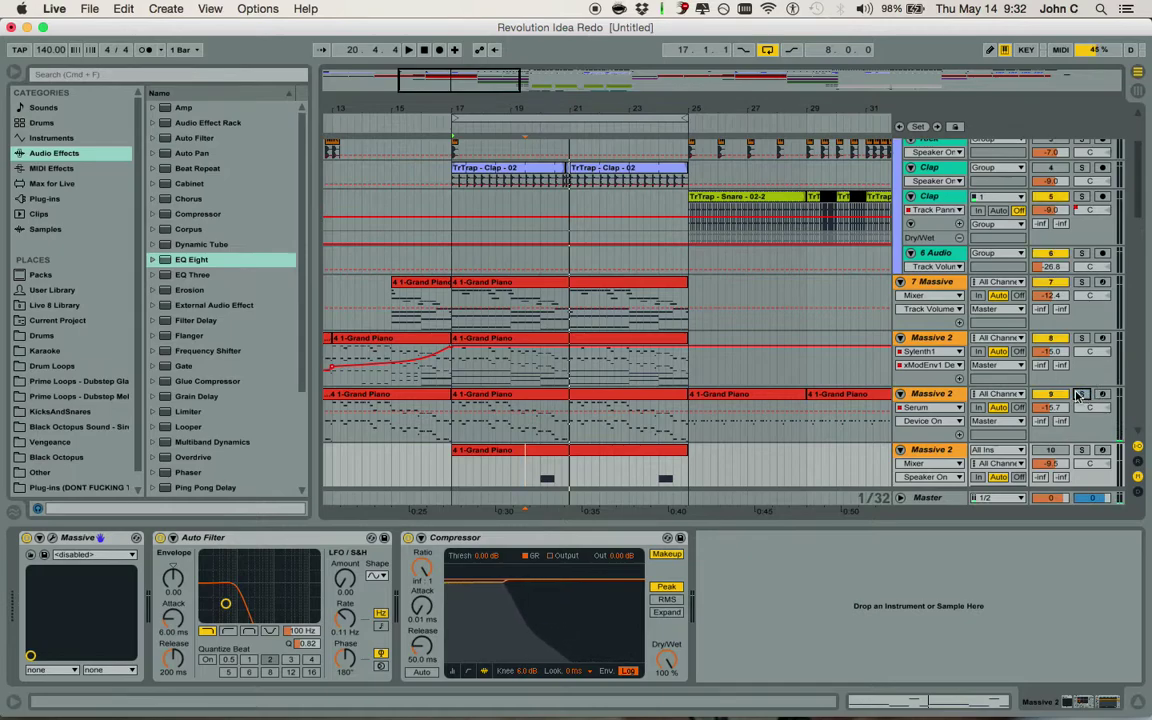
# Select Massive 2 track 9 to show its devices, and solo it together with 11 Audio
pyautogui.scroll(-3, 955, 338)
pyautogui.scroll(2, 940, 230)
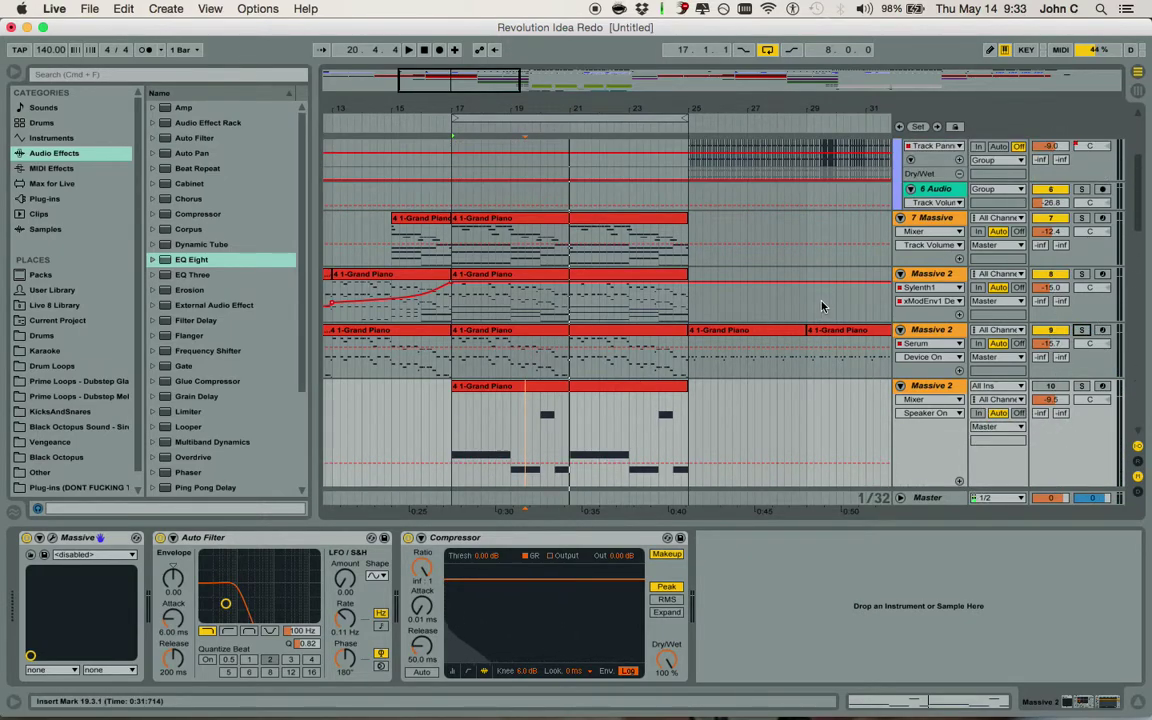
pyautogui.click(949, 332)
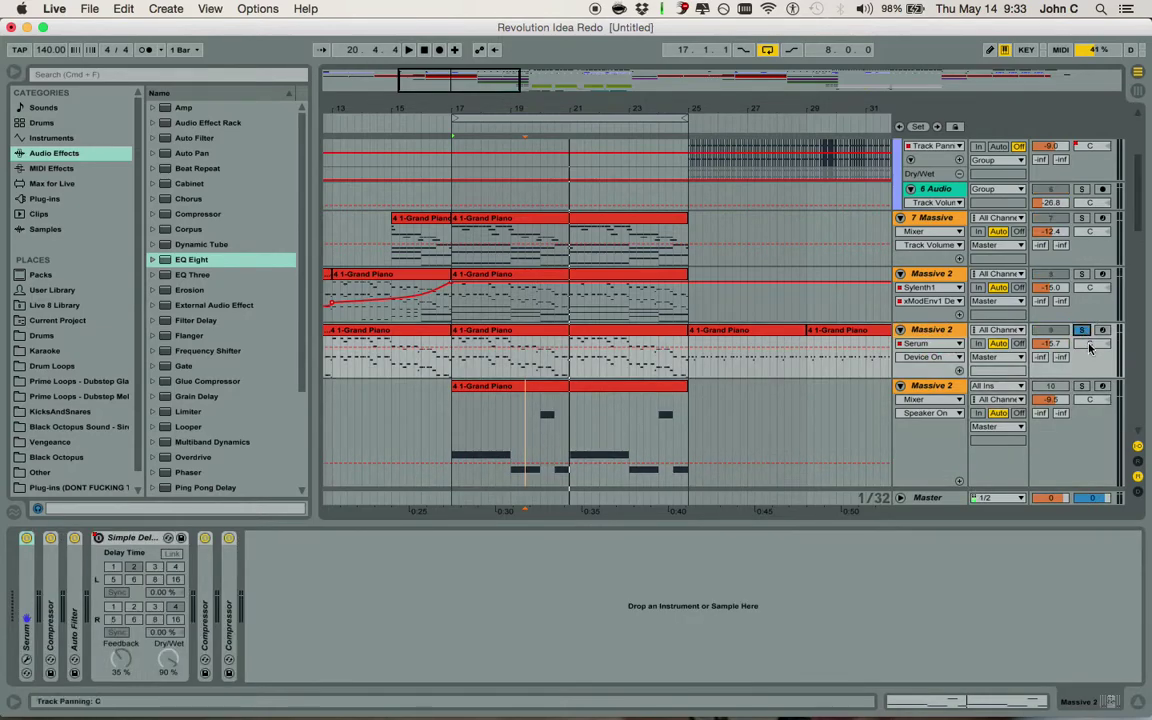
pyautogui.scroll(-5, 1080, 300)
pyautogui.scroll(5, 1077, 244)
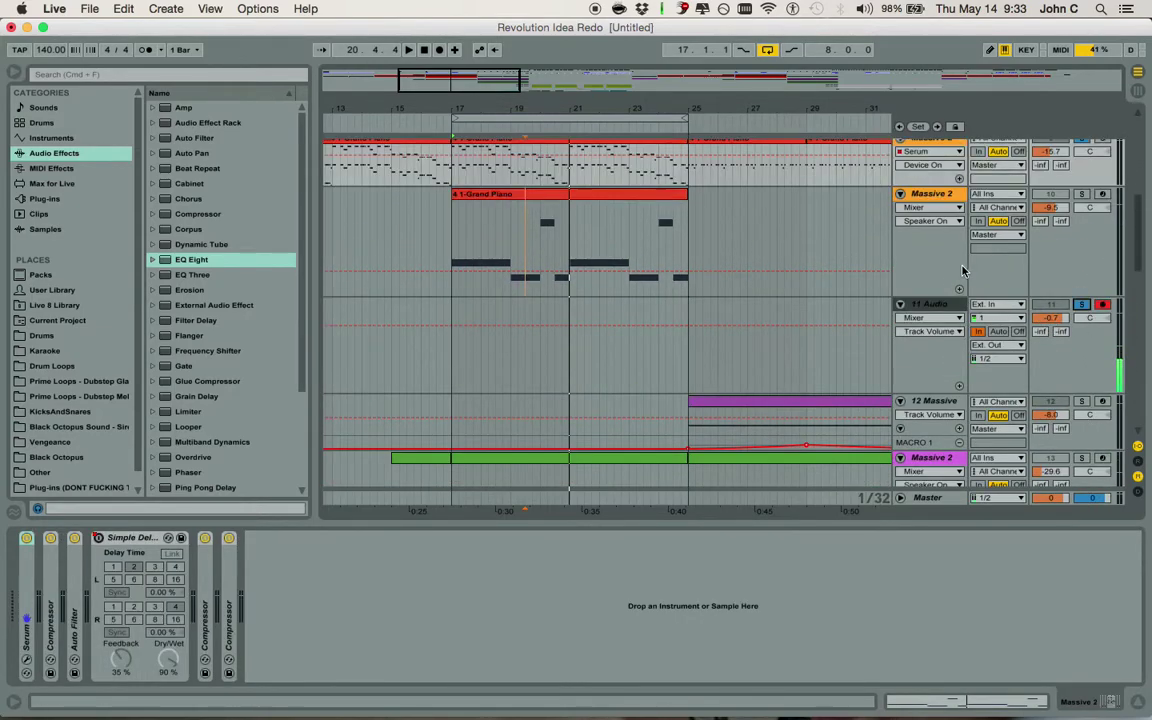
# Enlarge the lane of Massive 2 track 9, select its clip at bar 17, and adjust the lane height while playing it
pyautogui.moveTo(1091, 357); pyautogui.dragTo(1091, 470)
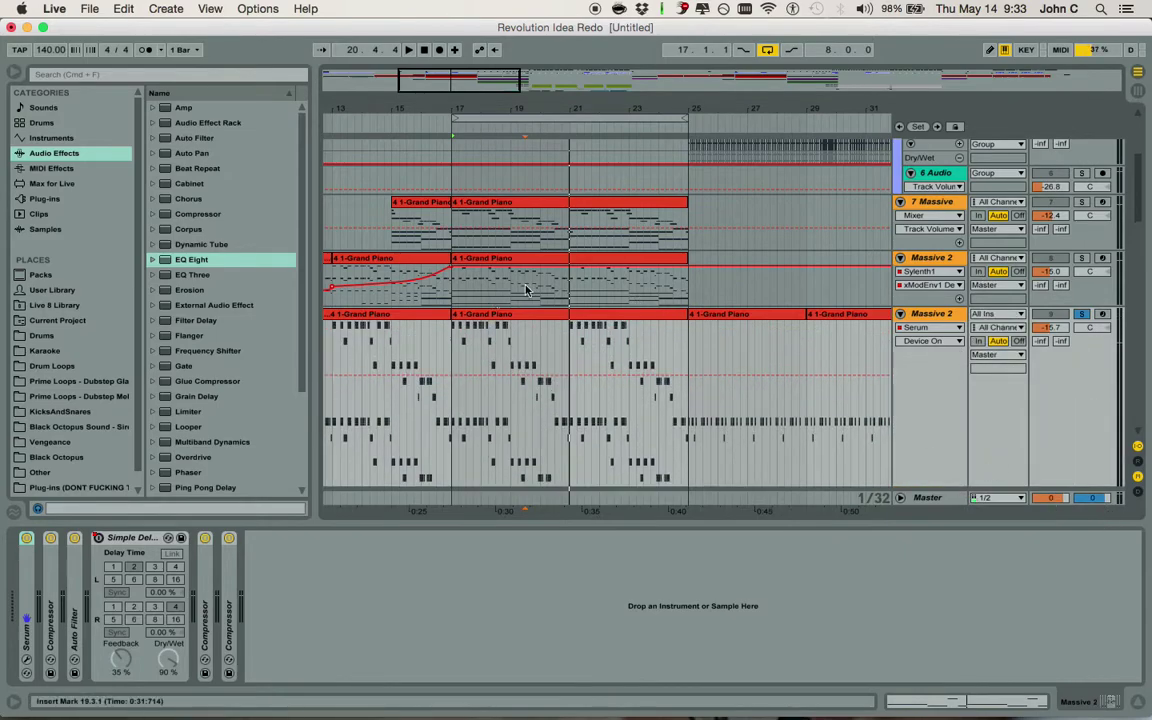
pyautogui.click(500, 314)
pyautogui.press('space')
pyautogui.moveTo(1067, 371); pyautogui.dragTo(1062, 350)
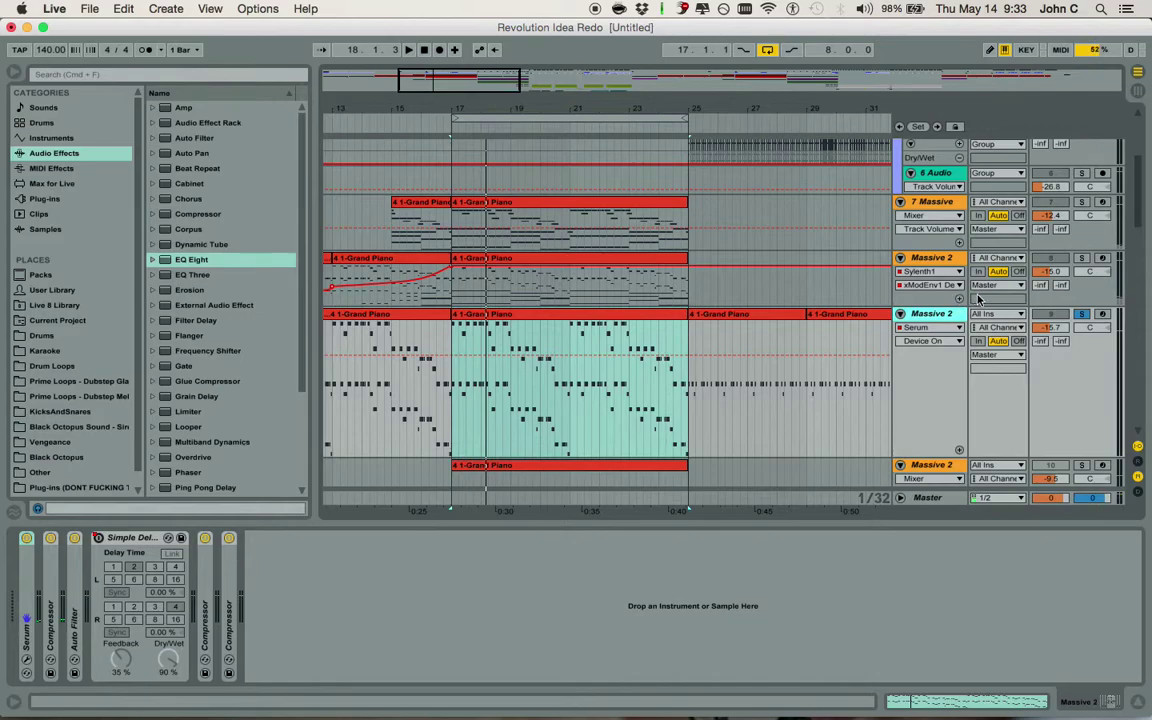
# Open the bar 17 clip of Massive 2 track 9, examine its MIDI notes, and hide the note editor
pyautogui.doubleClick(607, 315)
pyautogui.scroll(5, 648, 359)
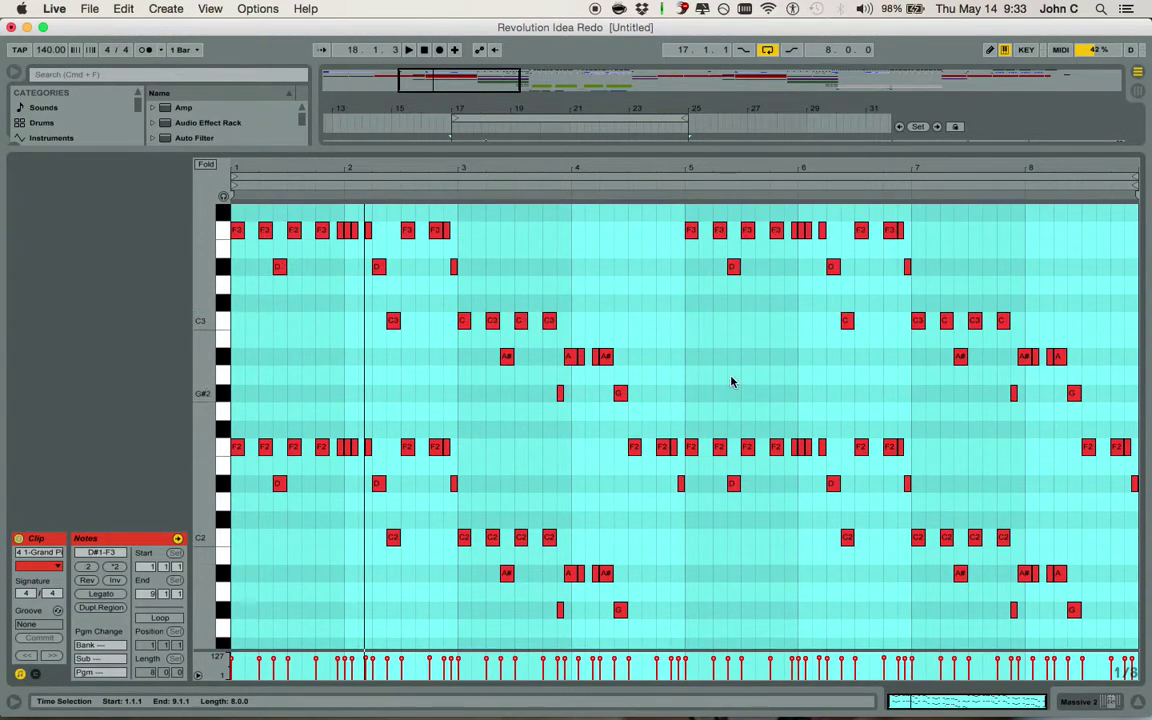
pyautogui.click(741, 349)
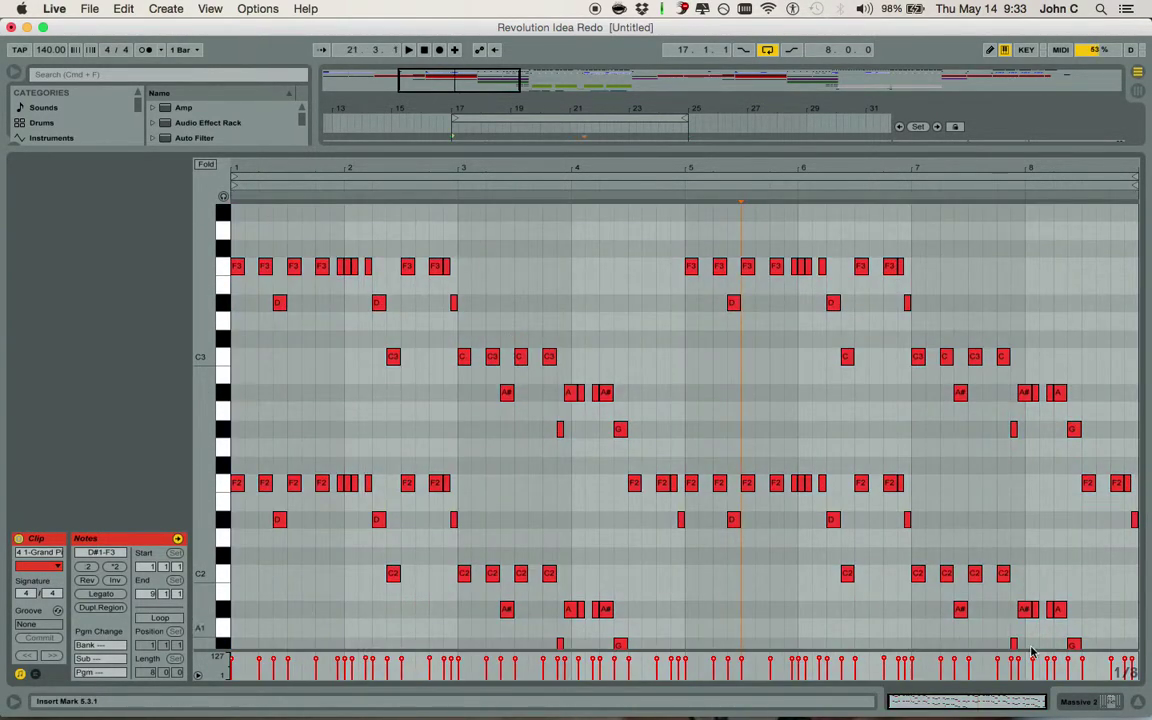
pyautogui.press('super+alt+l')
pyautogui.scroll(3, 815, 381)
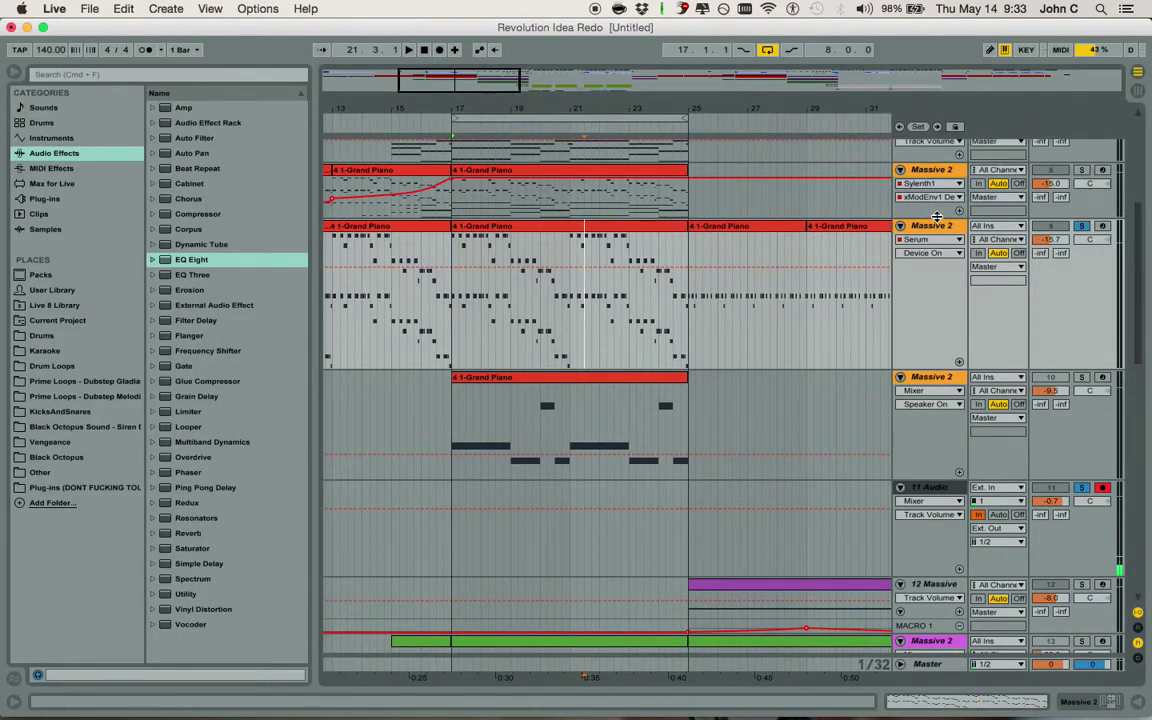
# Show the device chain of Massive 2 track 9, expand Serum, and inspect the last Compressor's sidechain settings before collapsing it
pyautogui.doubleClick(943, 230)
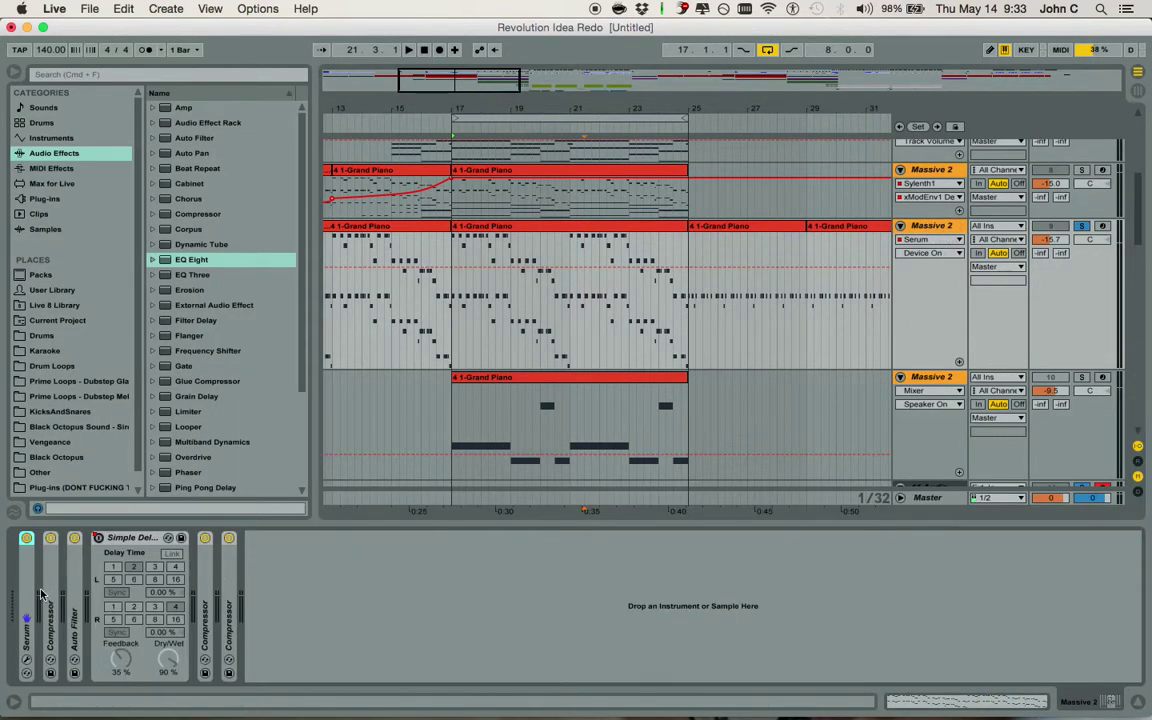
pyautogui.doubleClick(27, 585)
pyautogui.doubleClick(383, 580)
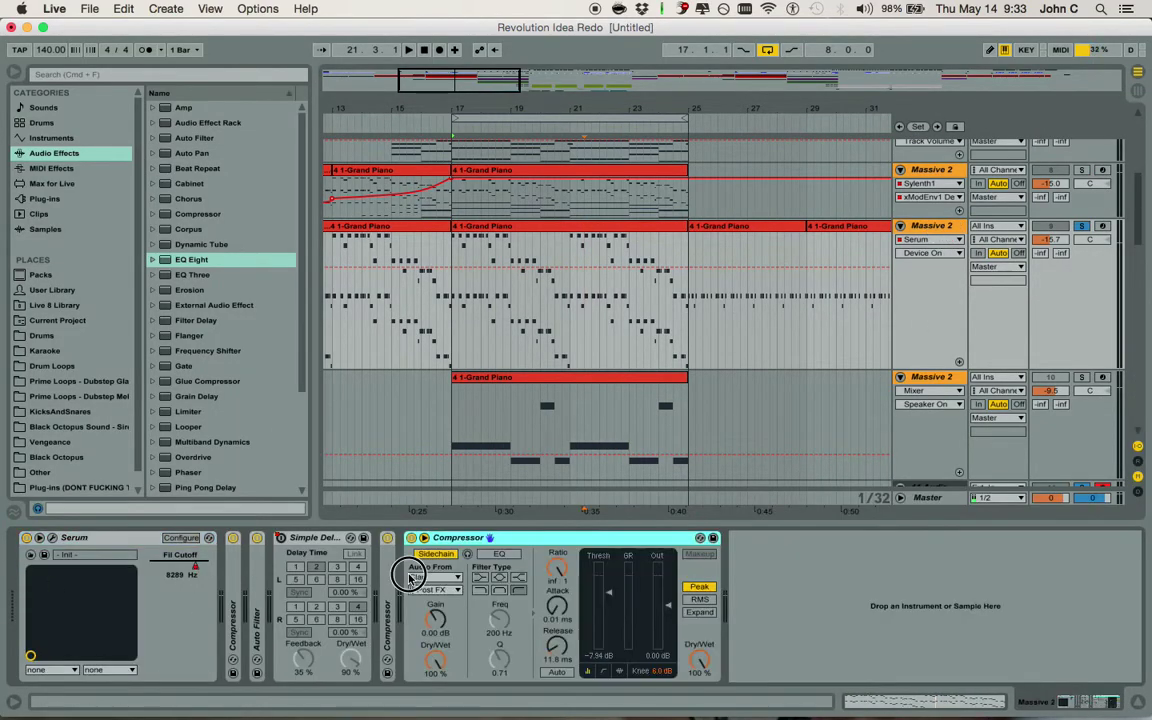
pyautogui.doubleClick(455, 540)
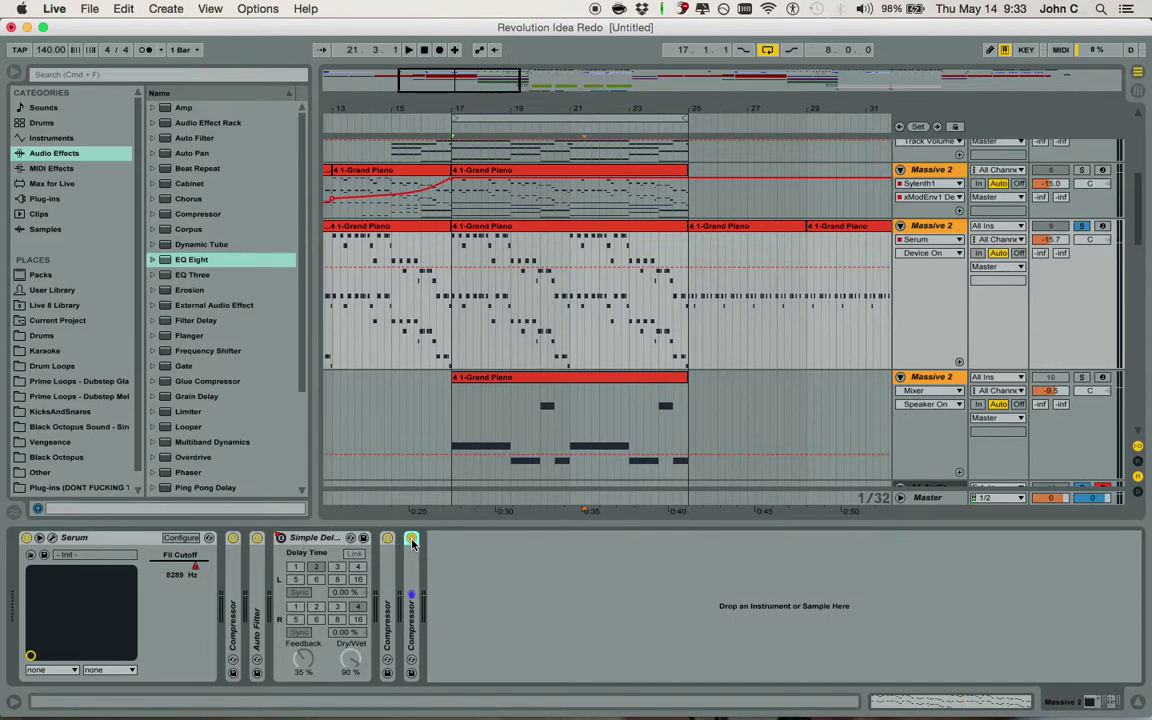
# Inspect the Auto Filter and the first Compressor of track 9, collapsing each device after viewing
pyautogui.doubleClick(265, 588)
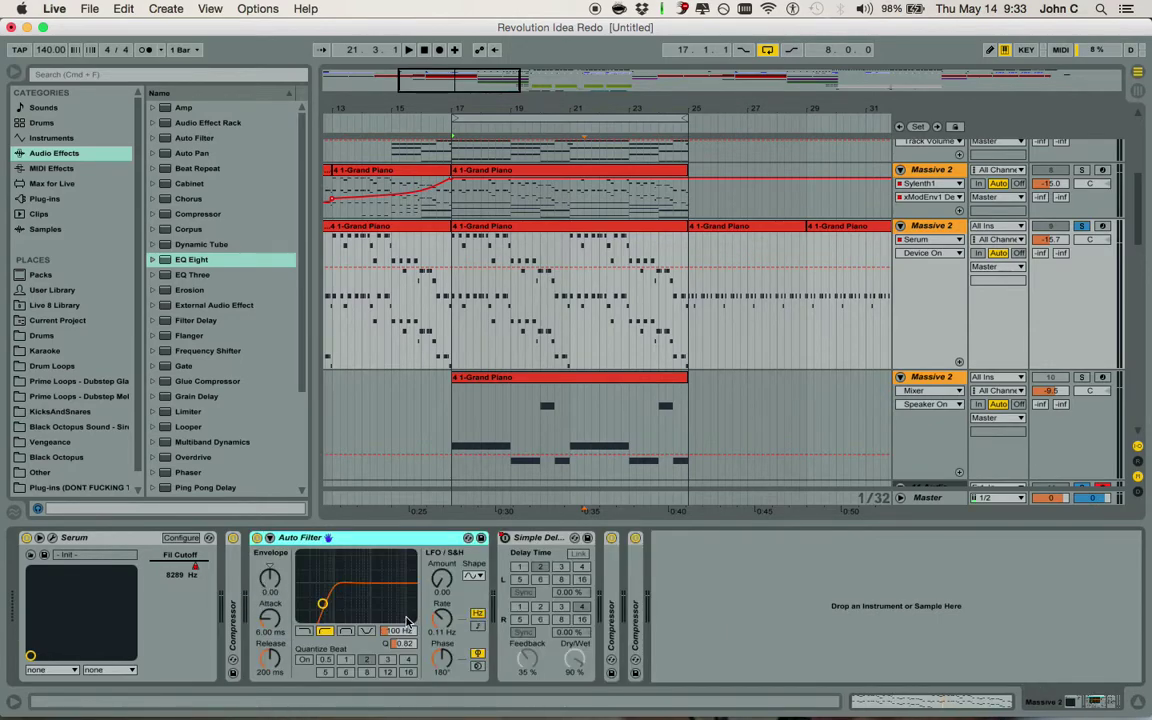
pyautogui.doubleClick(305, 540)
pyautogui.doubleClick(233, 588)
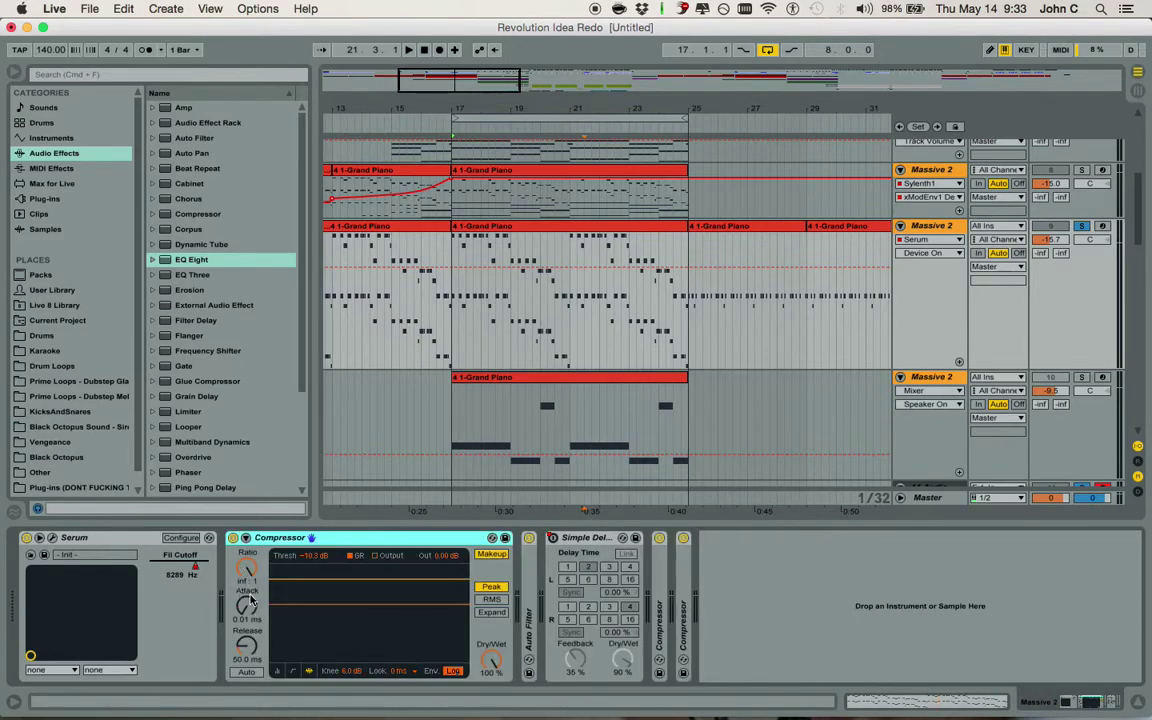
pyautogui.doubleClick(325, 541)
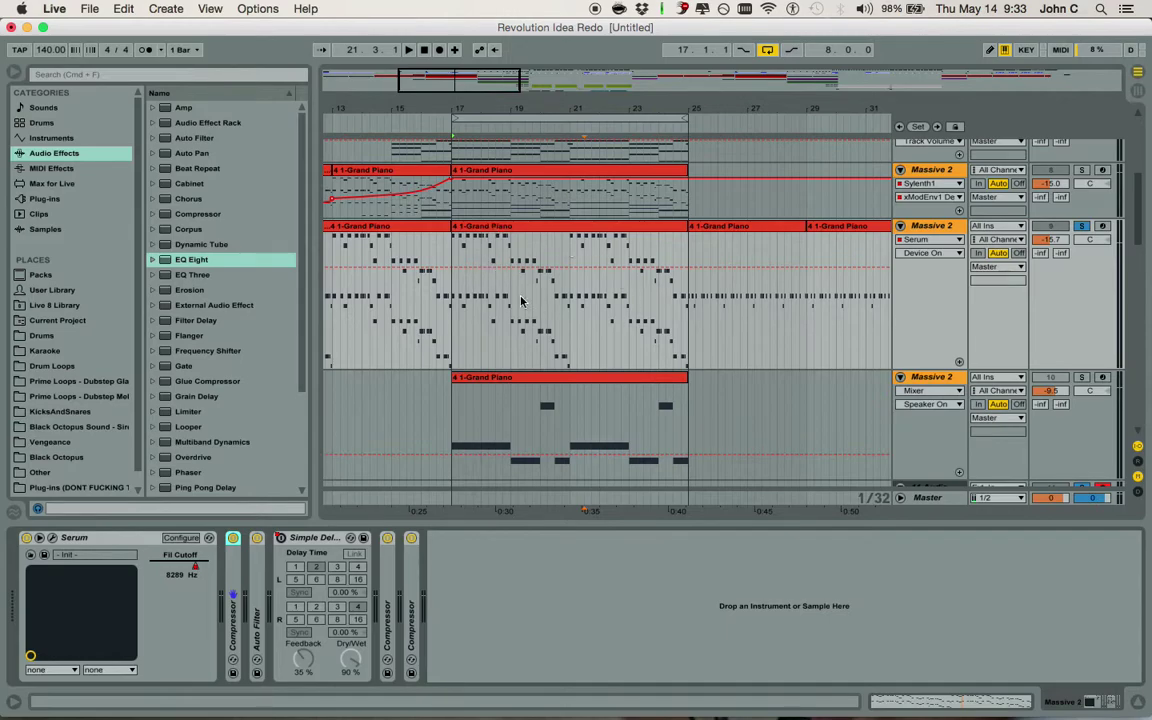
# Open the Serum window, move it clear of the screen edge, and view the Analog wavetables for OSC A without choosing one
pyautogui.press('super+alt+p')
pyautogui.moveTo(625, 130); pyautogui.dragTo(435, 86)
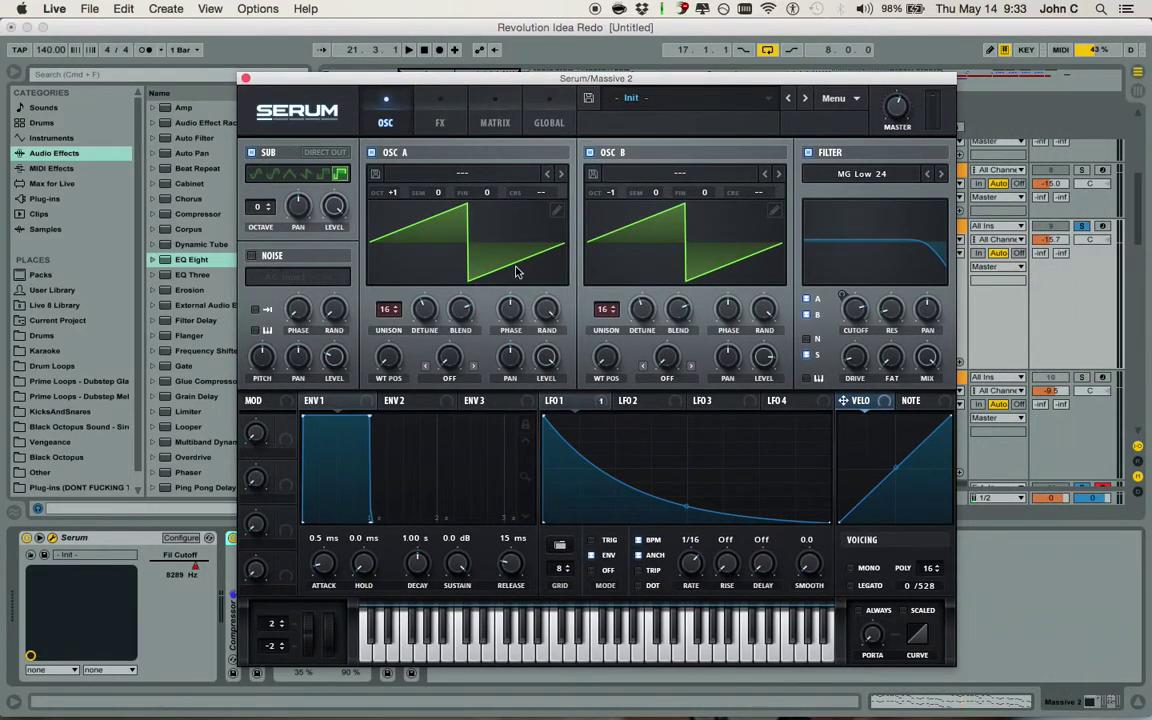
pyautogui.click(488, 170)
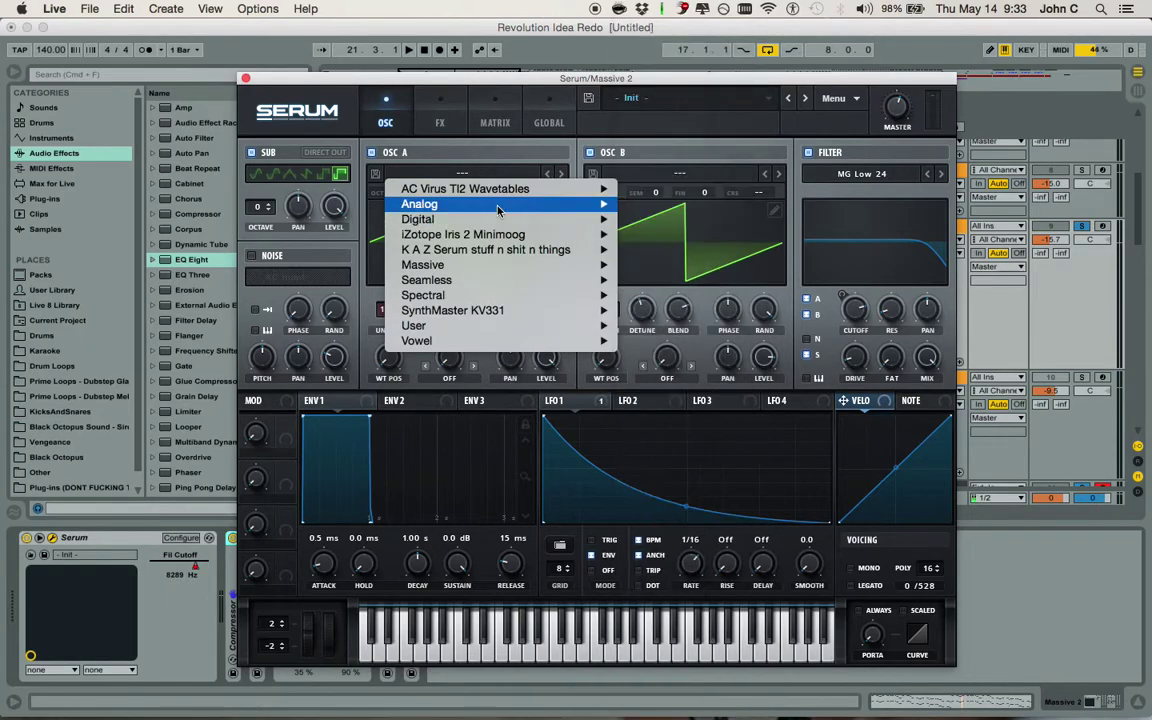
pyautogui.moveTo(498, 205)
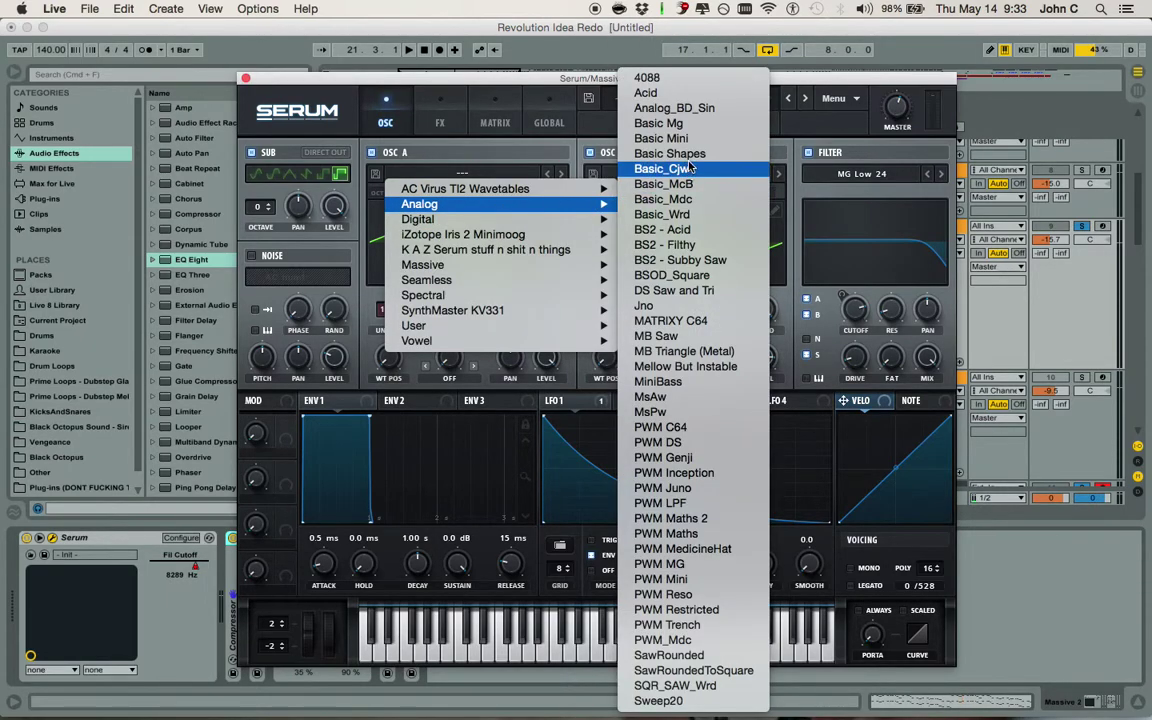
pyautogui.click(560, 150)
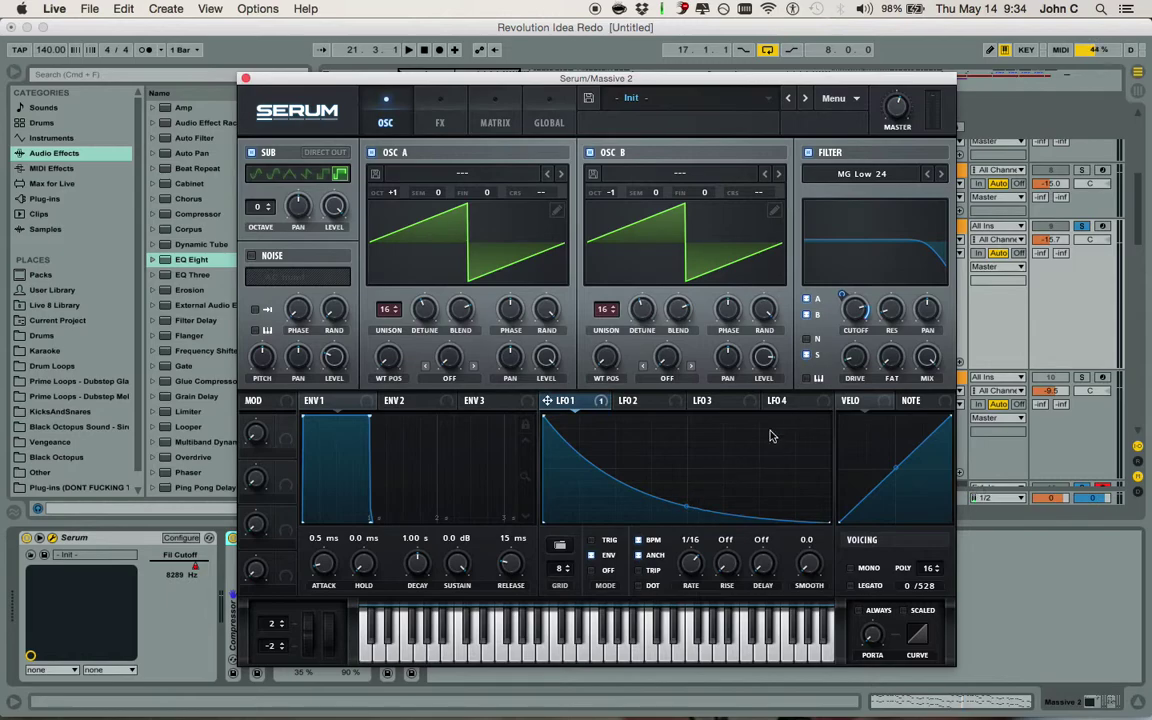
# Raise the middle point of Serum's LFO 1 curve slightly and choose MG Low 24 as the filter type
pyautogui.moveTo(690, 507)
pyautogui.mouseDown()
pyautogui.moveTo(689, 460)
pyautogui.moveTo(689, 499)
pyautogui.mouseUp()
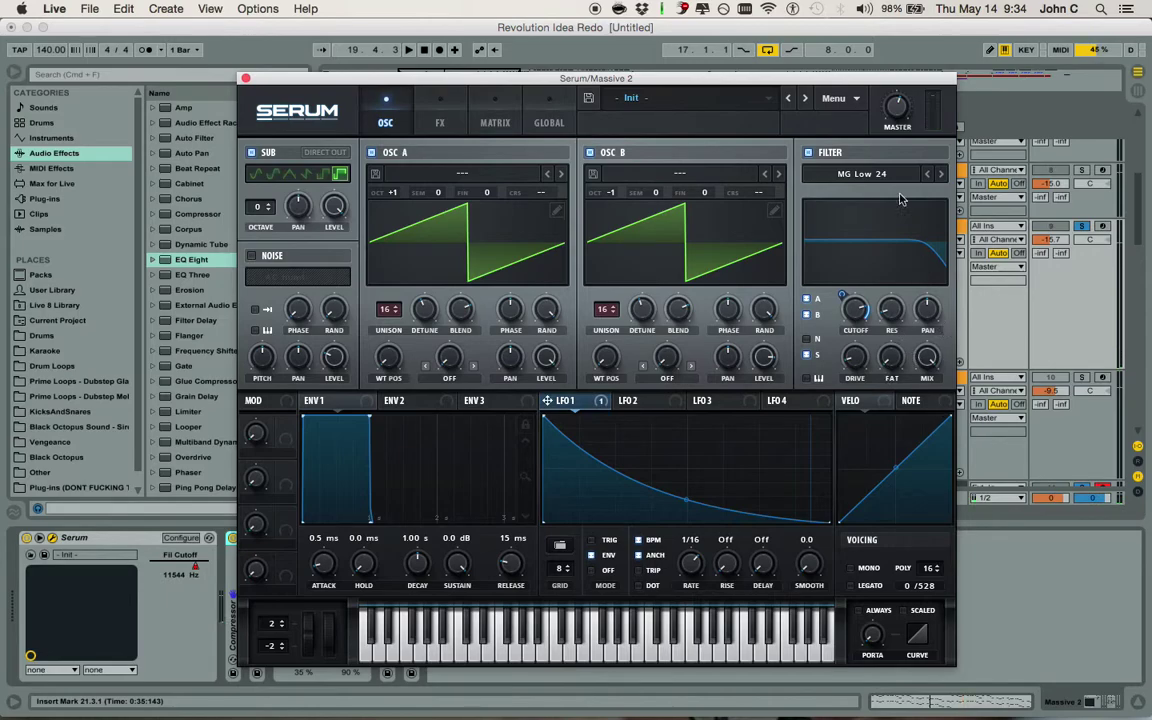
pyautogui.click(862, 176)
pyautogui.moveTo(895, 188)
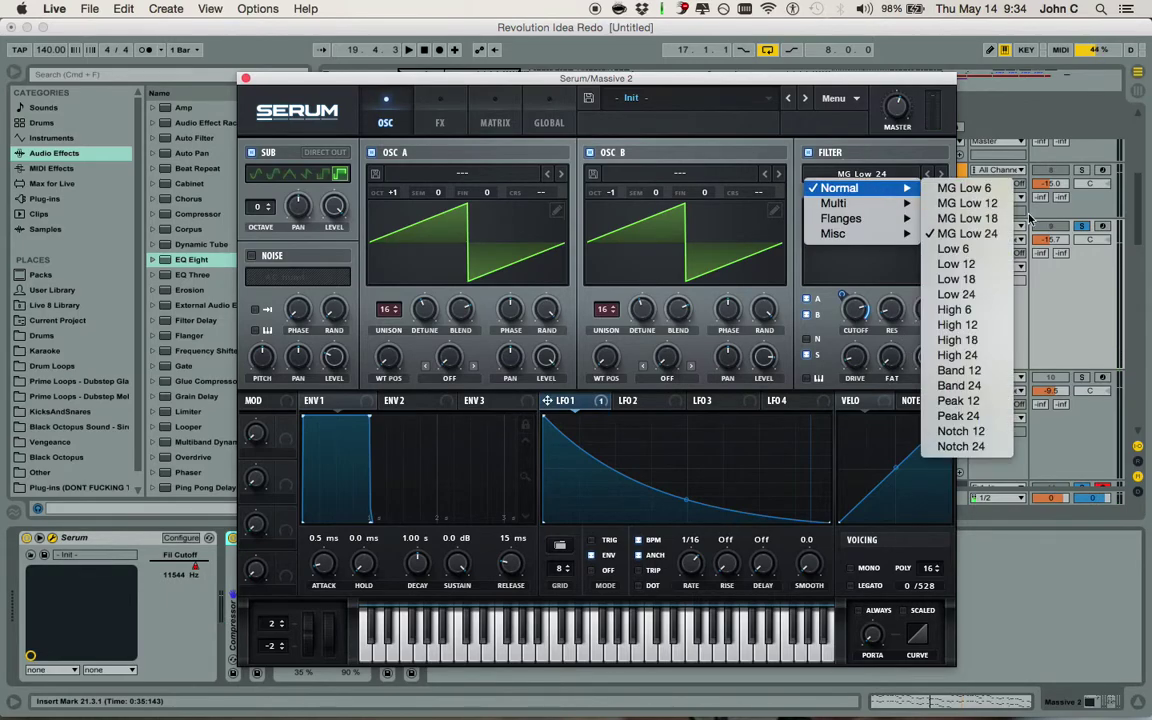
pyautogui.click(1008, 235)
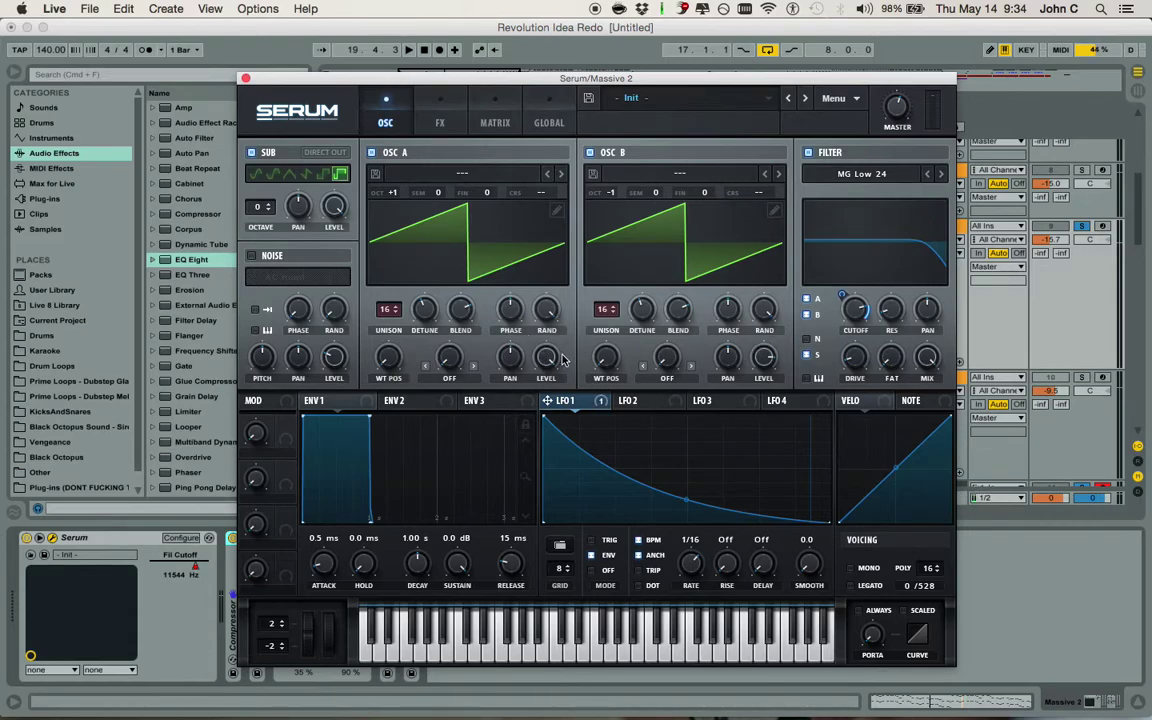
# Show Serum's effects rack and toggle Hyper/Dimension during playback to compare the sound with and without it
pyautogui.moveTo(541, 80); pyautogui.dragTo(515, 75)
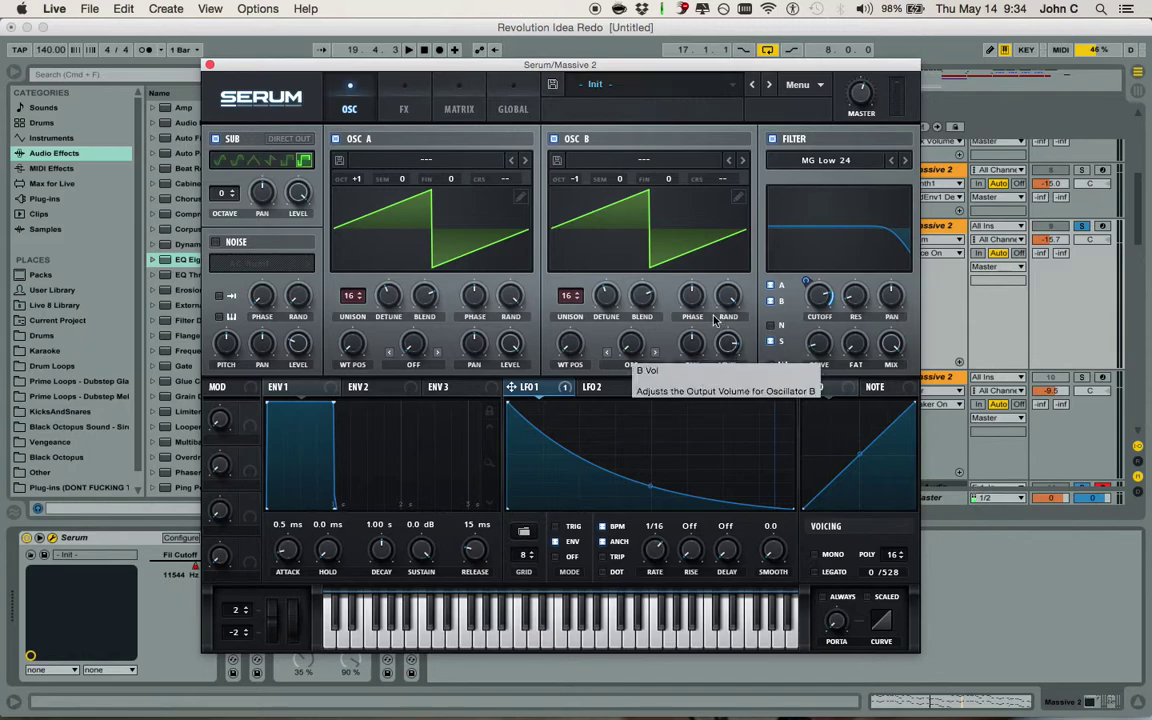
pyautogui.click(401, 104)
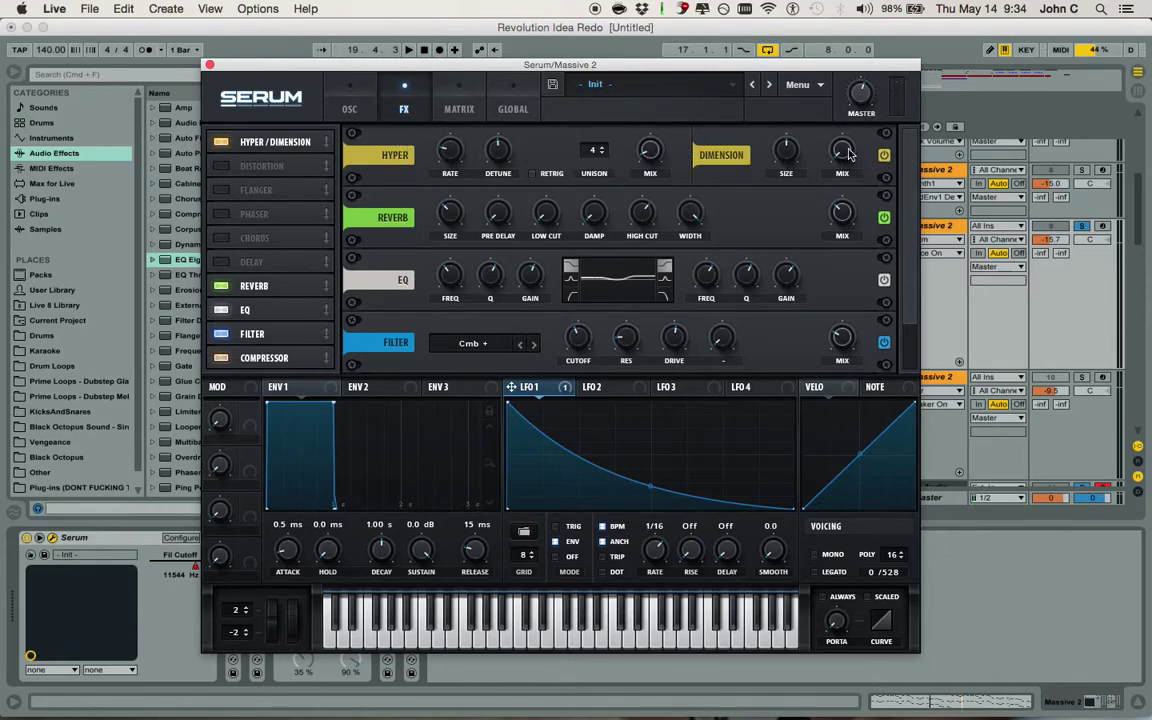
pyautogui.press('space')
pyautogui.click(885, 156)
pyautogui.scroll(-2, 908, 277)
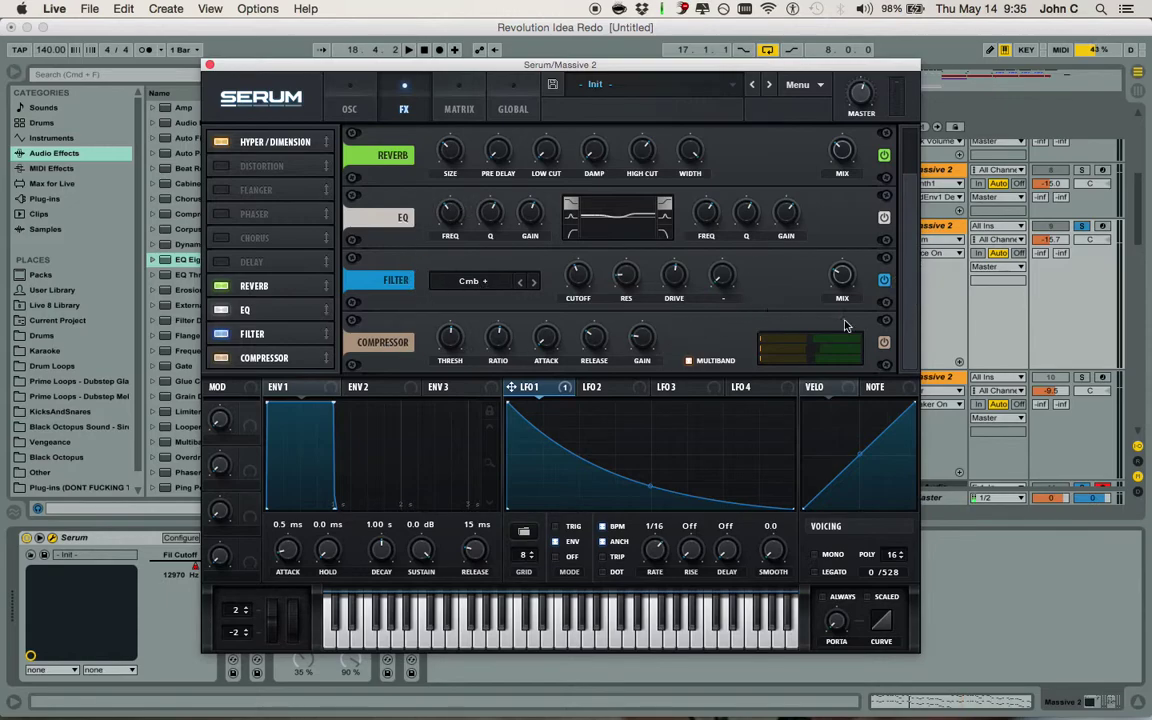
# Play the loop with Serum's multiband Compressor bypassed and active, and examine the other effects in the rack
pyautogui.press('space')
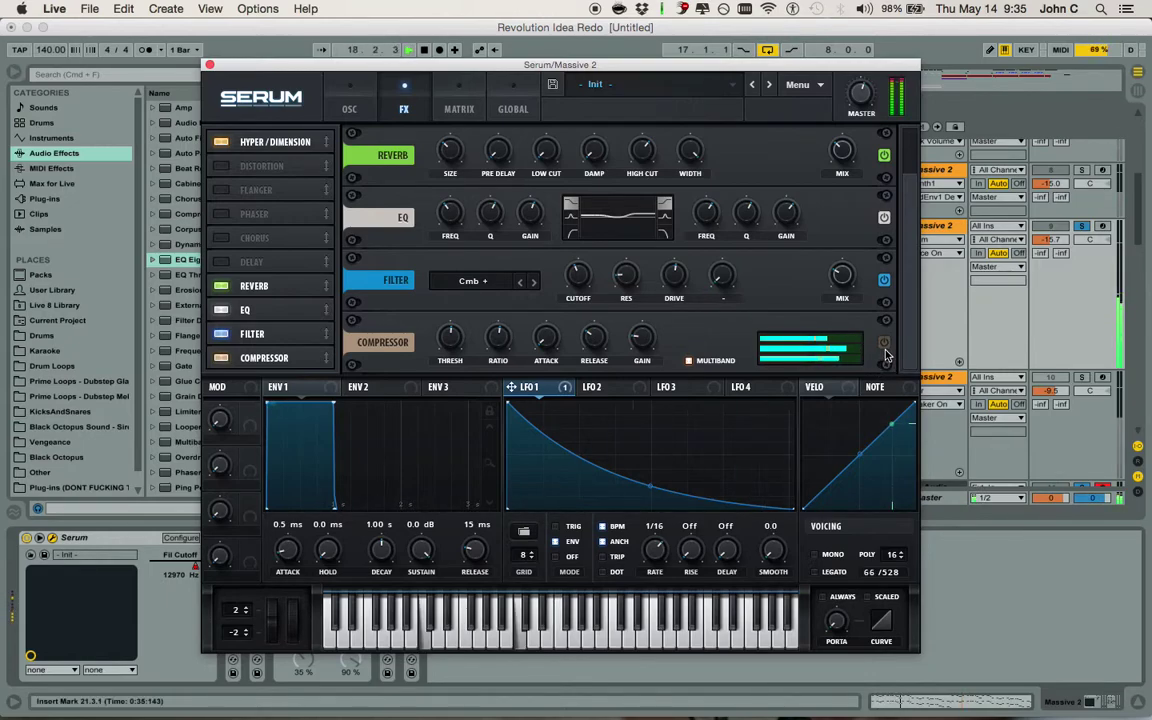
pyautogui.press('space')
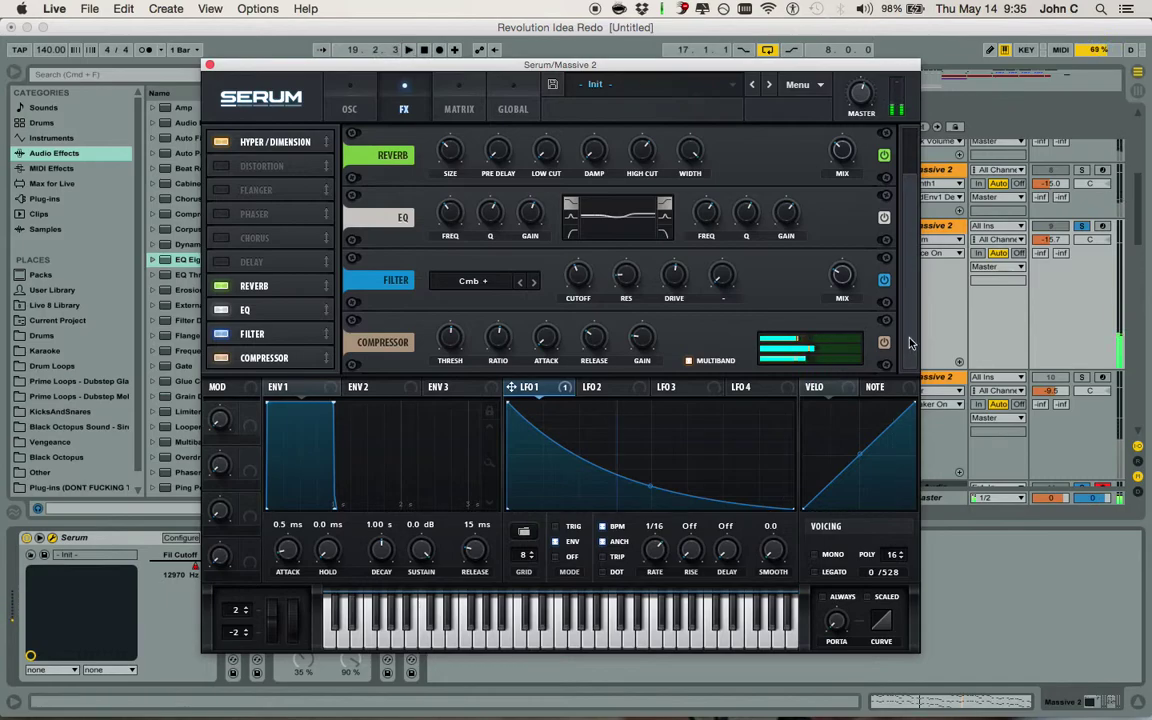
pyautogui.scroll(2, 910, 250)
pyautogui.scroll(-2, 913, 350)
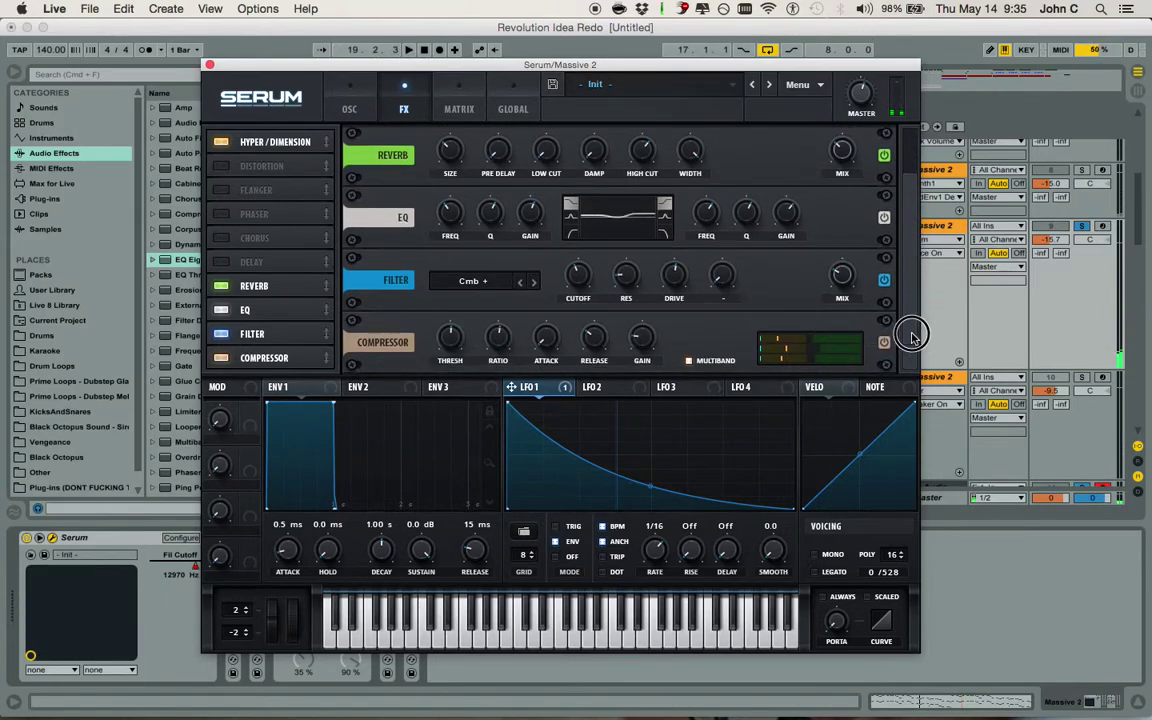
pyautogui.press('space')
pyautogui.scroll(2, 912, 200)
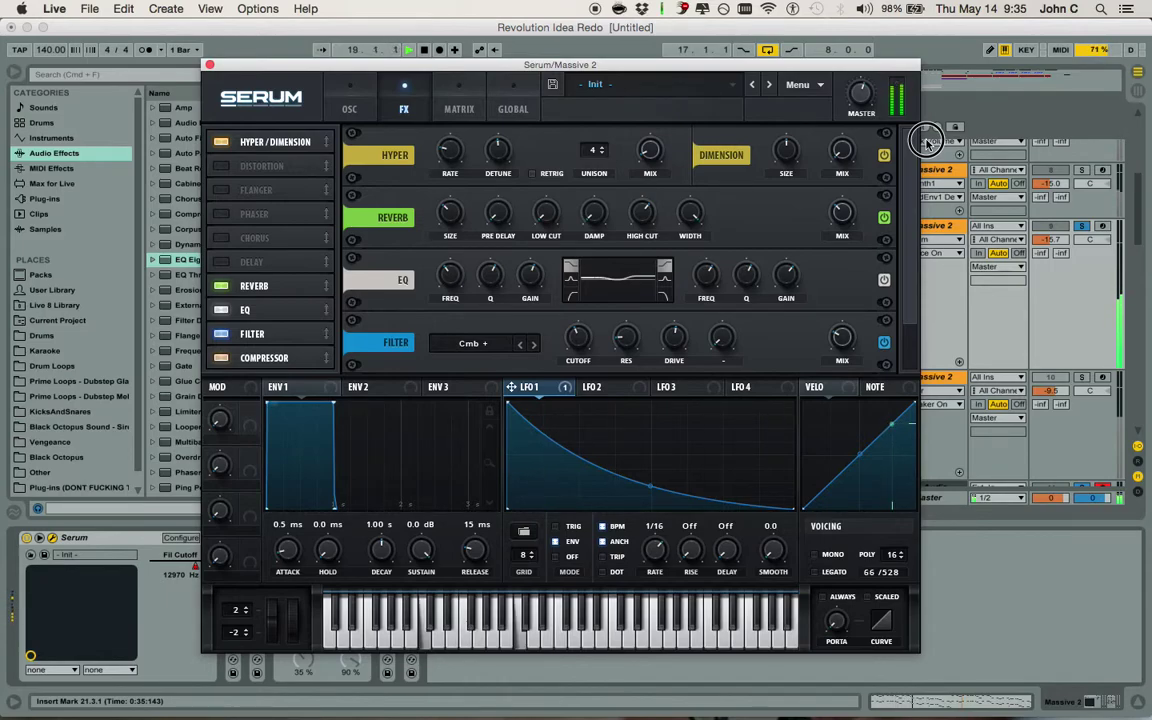
pyautogui.scroll(-2, 920, 320)
pyautogui.scroll(-1, 918, 338)
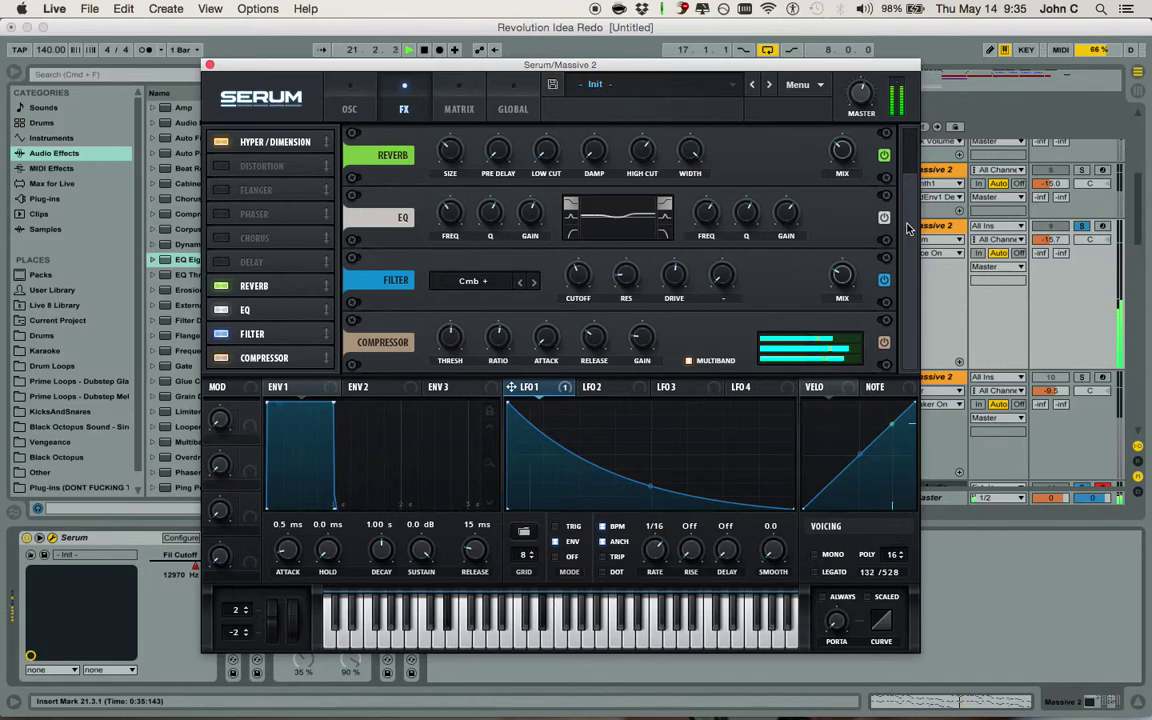
pyautogui.press('space')
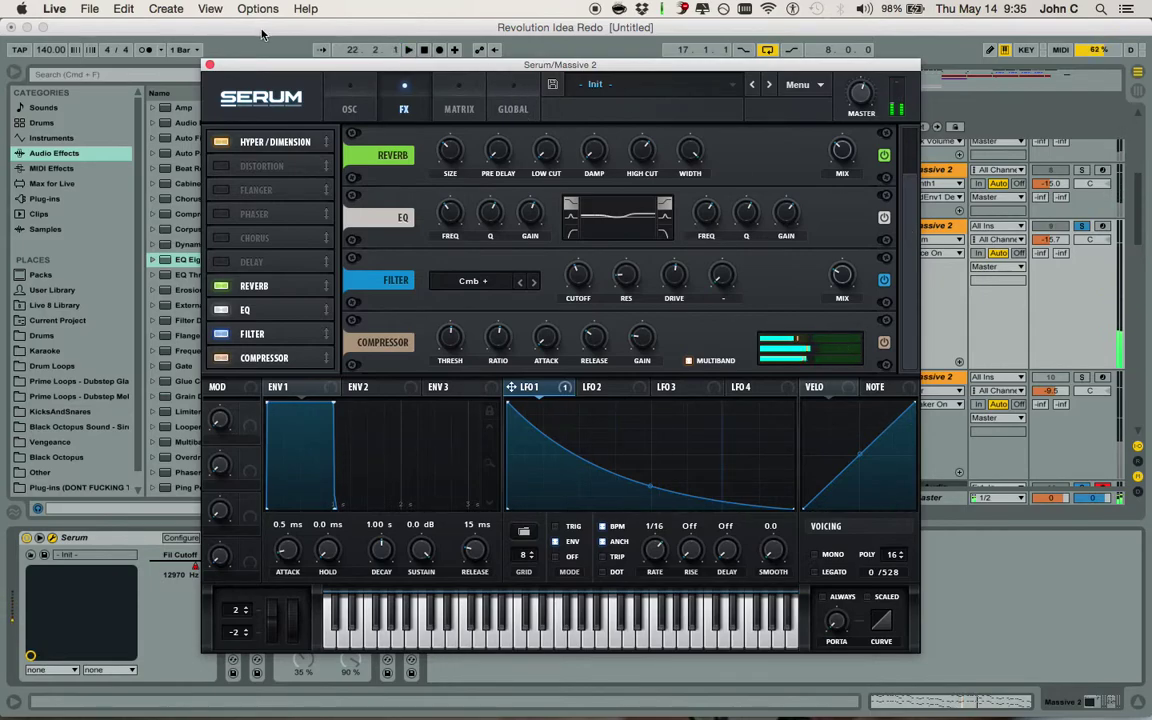
# Close the Serum window and turn off solo on Massive 2 track 9
pyautogui.click(211, 67)
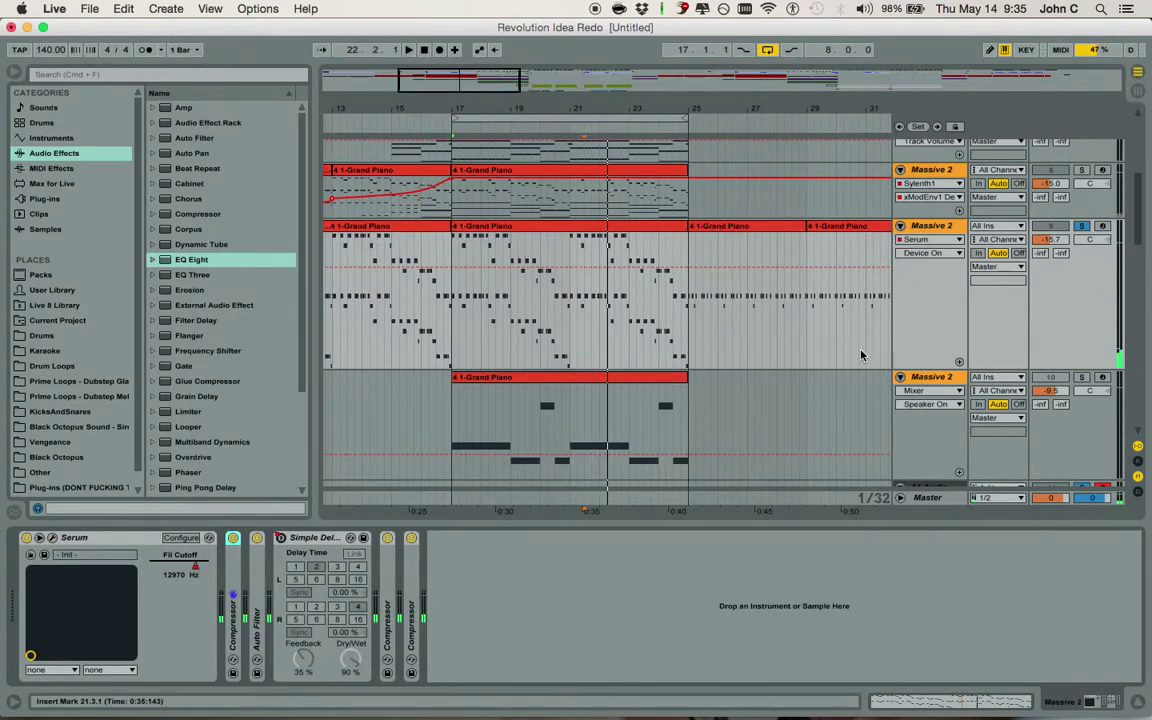
pyautogui.scroll(1, 1104, 322)
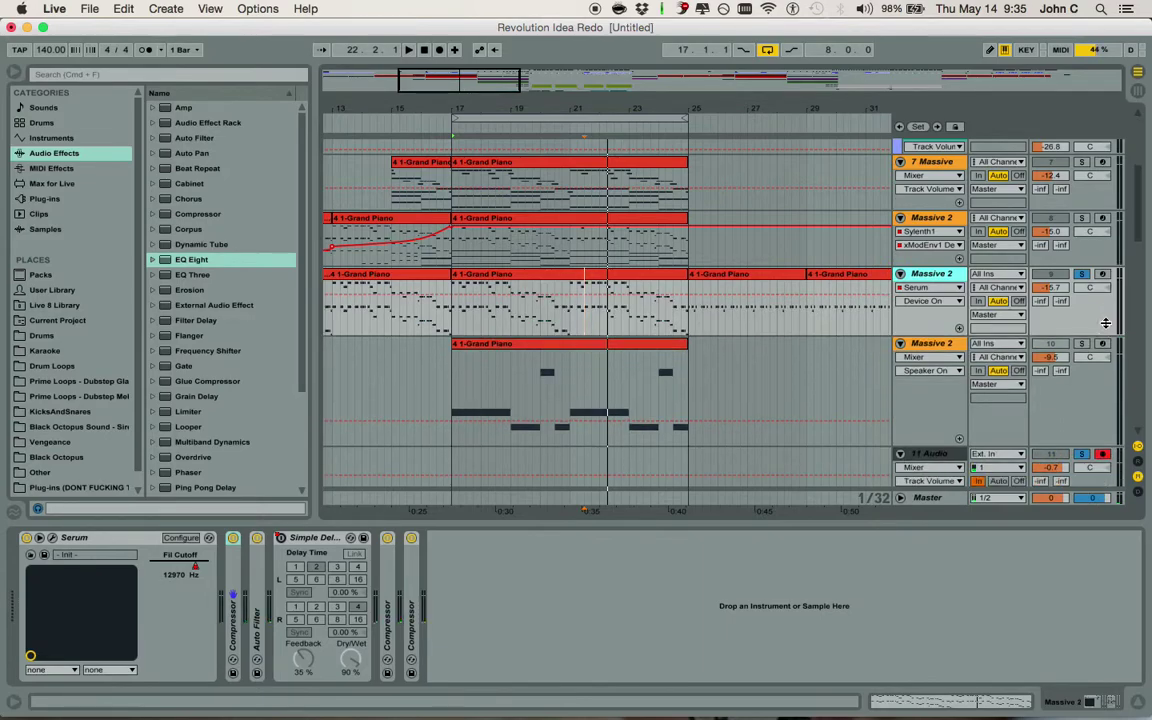
pyautogui.scroll(1, 1104, 322)
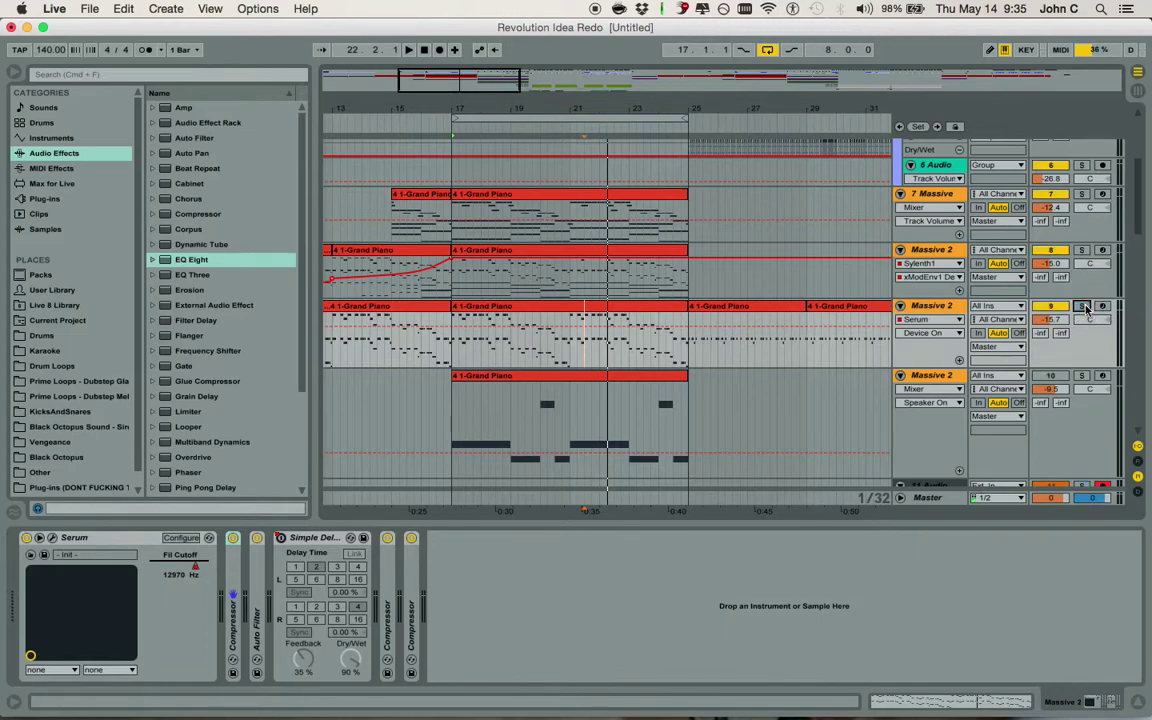
pyautogui.scroll(-4, 1080, 292)
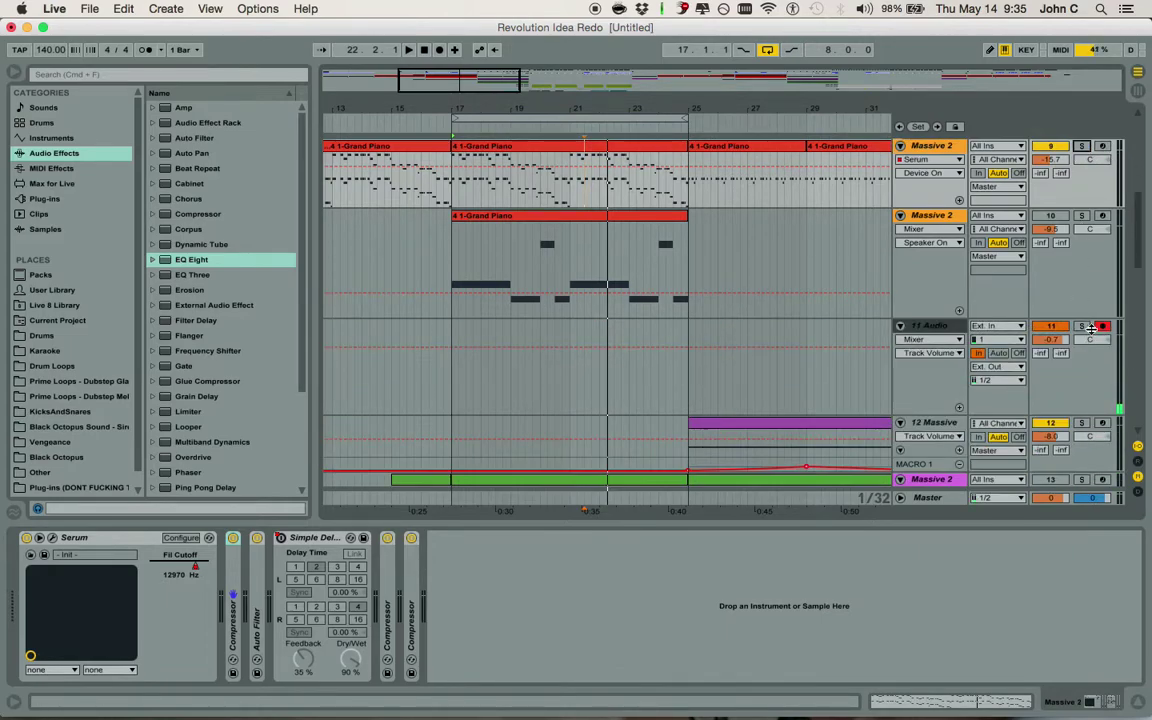
pyautogui.scroll(3, 1081, 260)
# Solo Massive 2 track 8 and play its Sylenth1 layer briefly from bar 17
pyautogui.click(1083, 222)
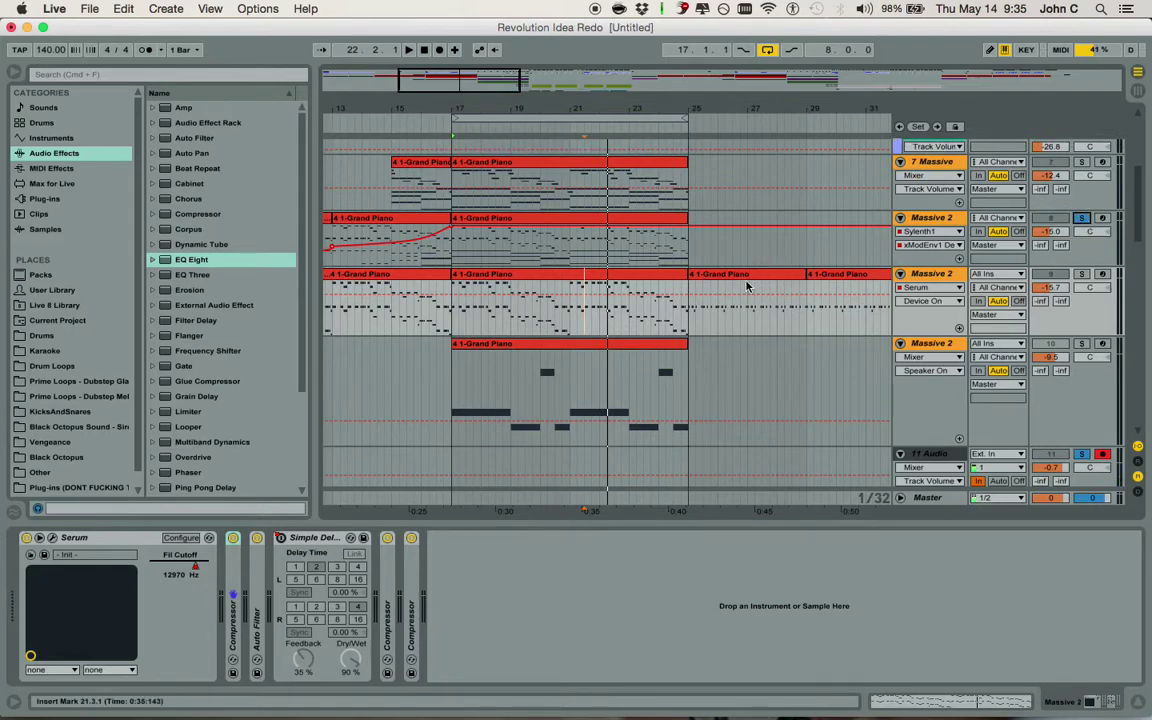
pyautogui.click(452, 248)
pyautogui.press('space')
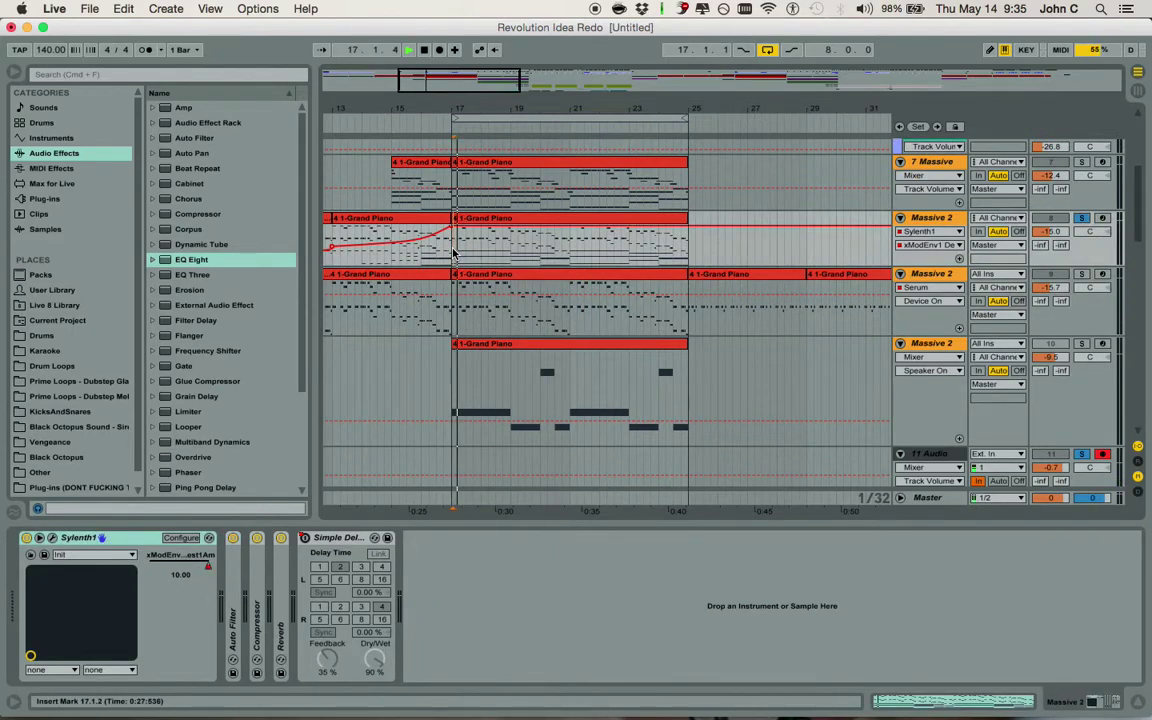
pyautogui.press('space')
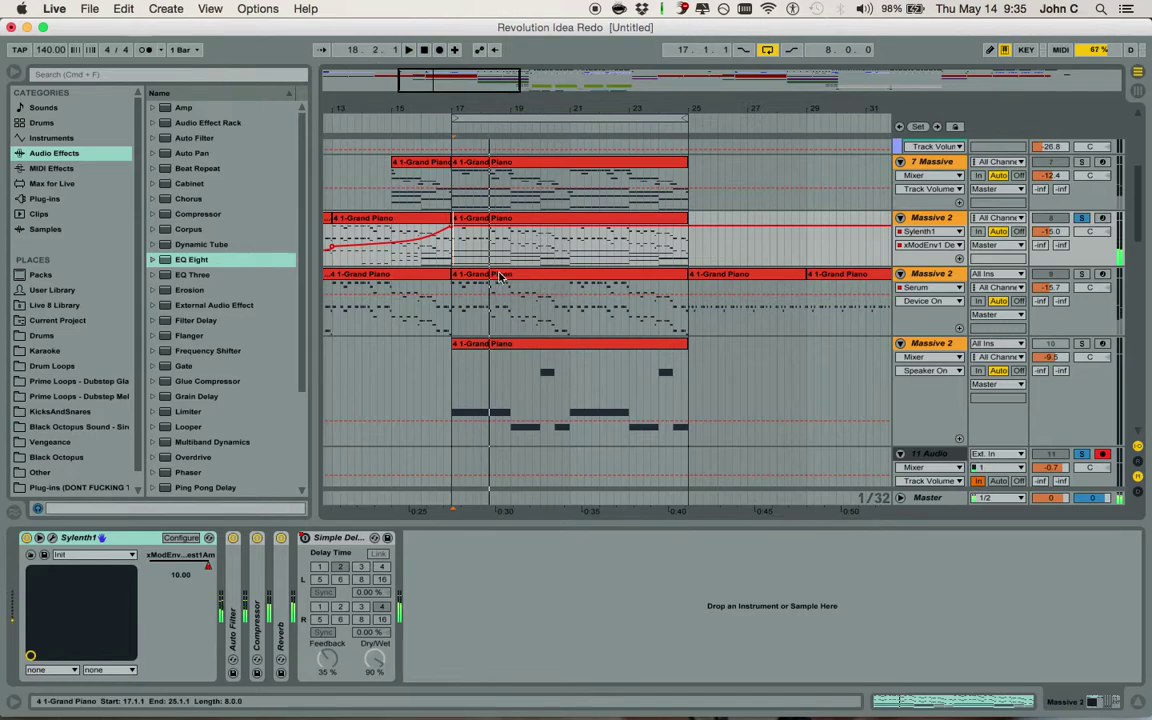
# Open track 8's Sylenth1 window and move it into full view
pyautogui.click(940, 231)
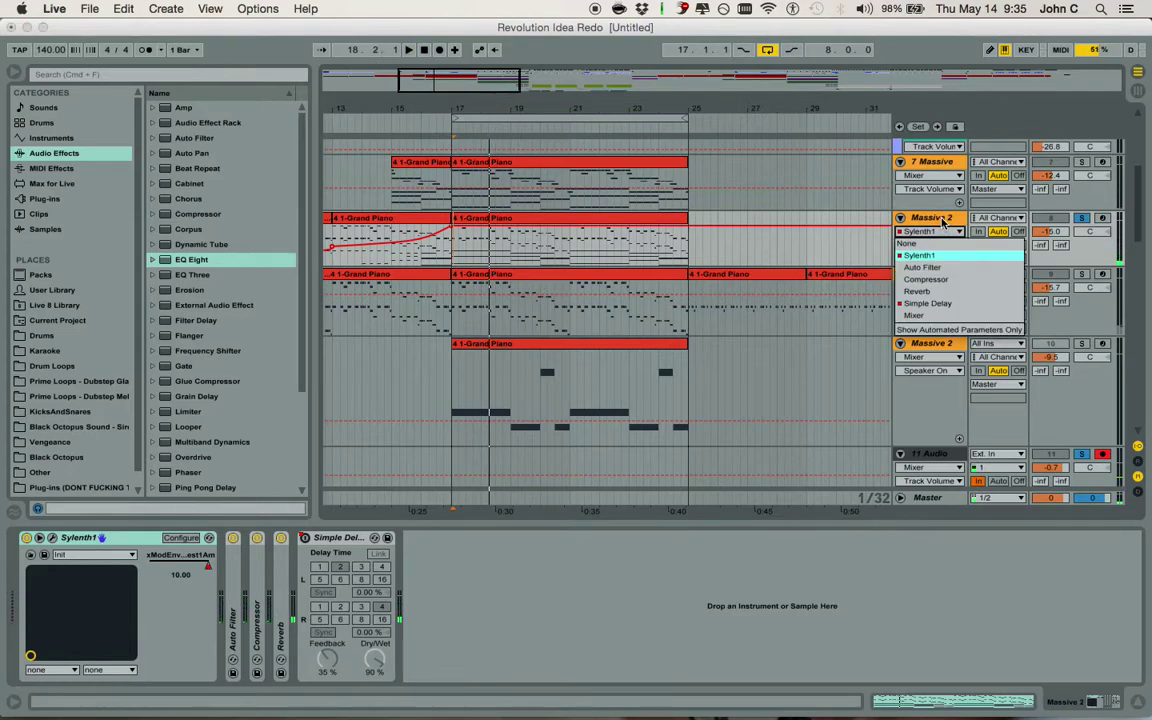
pyautogui.click(850, 210)
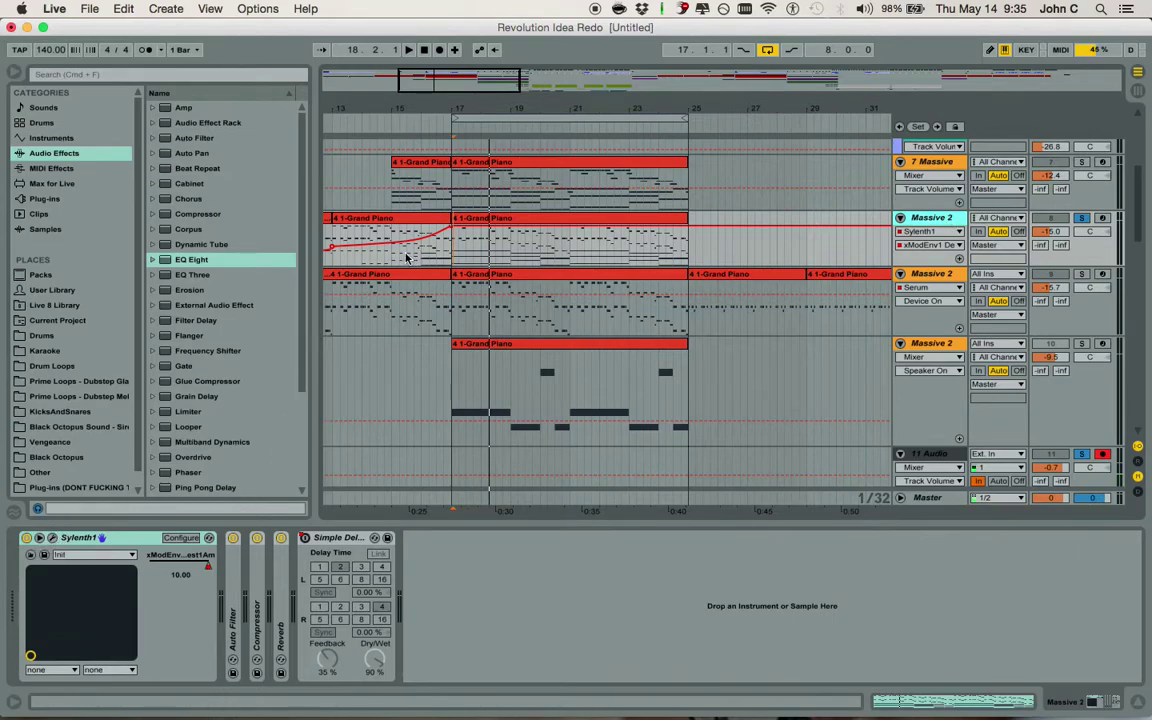
pyautogui.press('super+alt+p')
pyautogui.moveTo(561, 42); pyautogui.dragTo(363, 72)
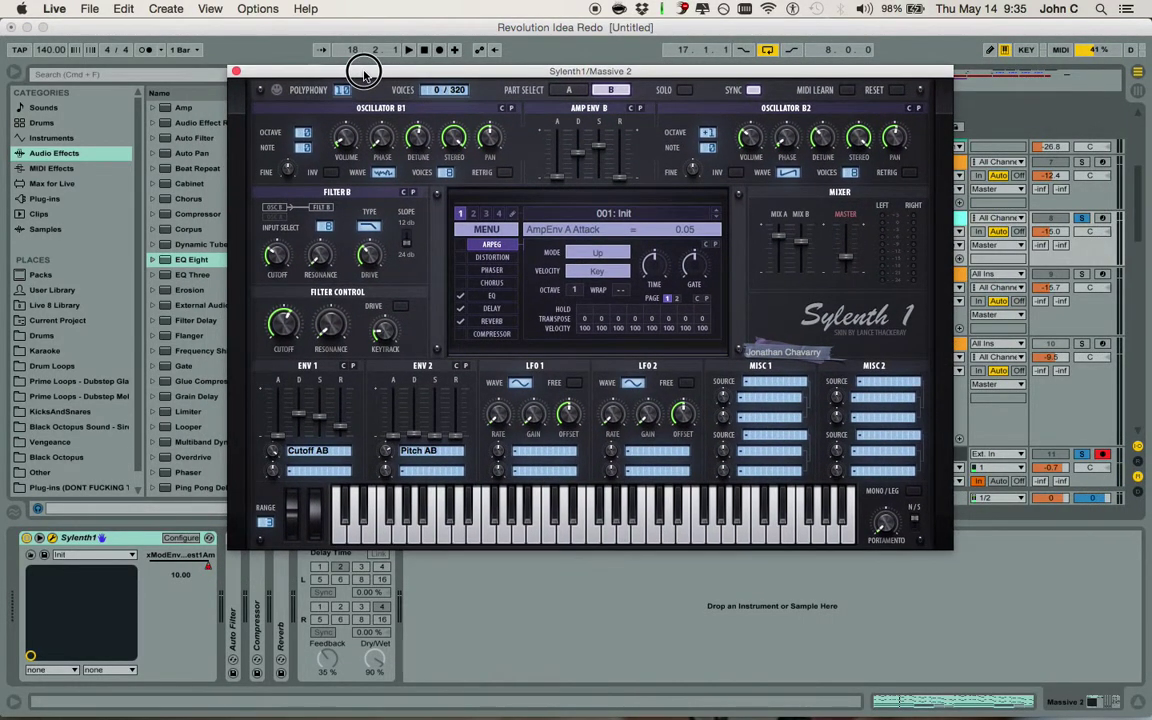
# Play the loop while soloing Sylenth1's parts, comparing part A with the full sound
pyautogui.click(569, 90)
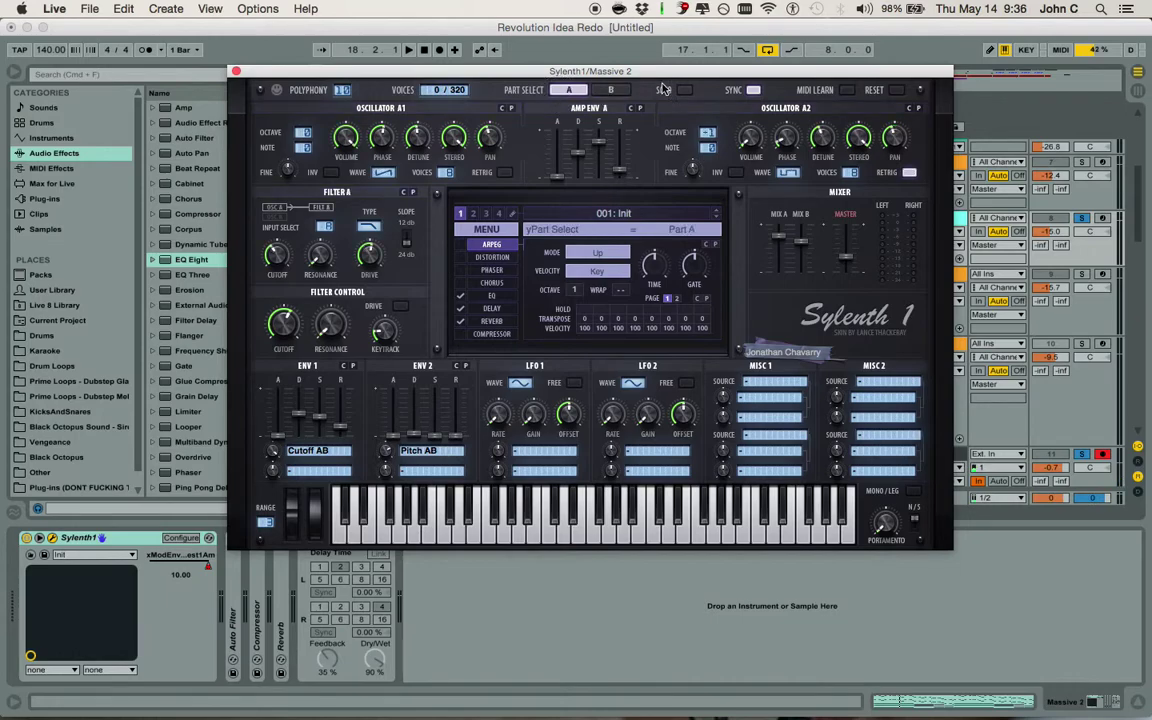
pyautogui.click(612, 90)
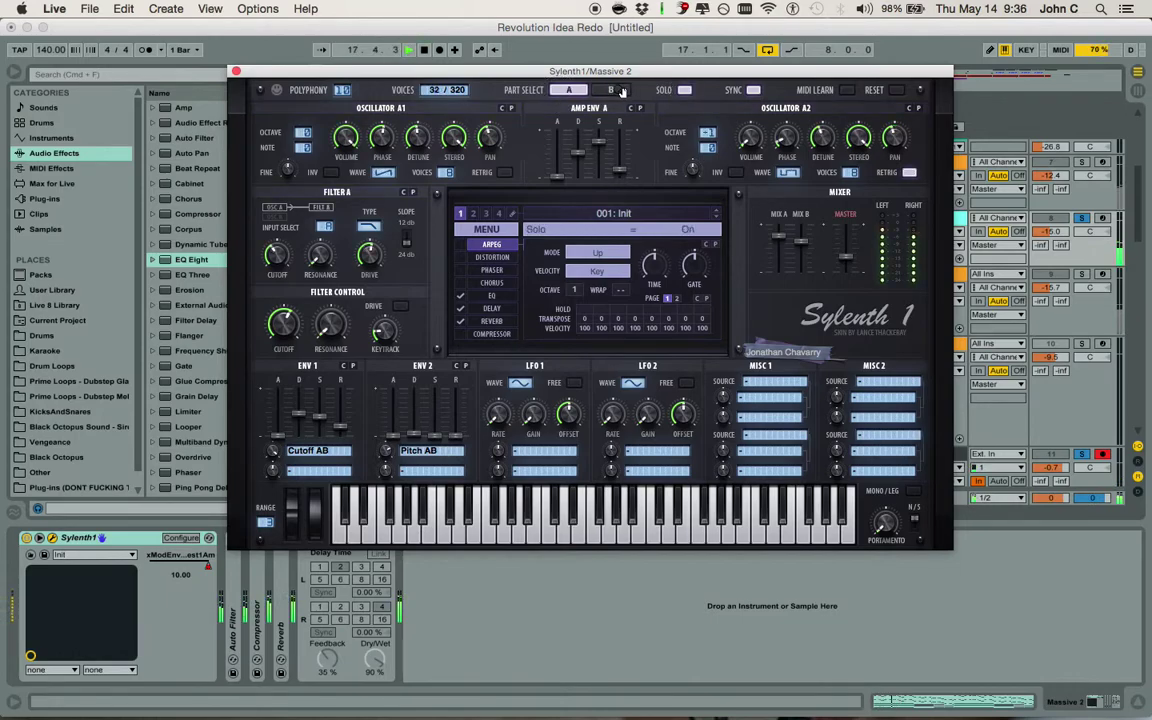
pyautogui.click(569, 90)
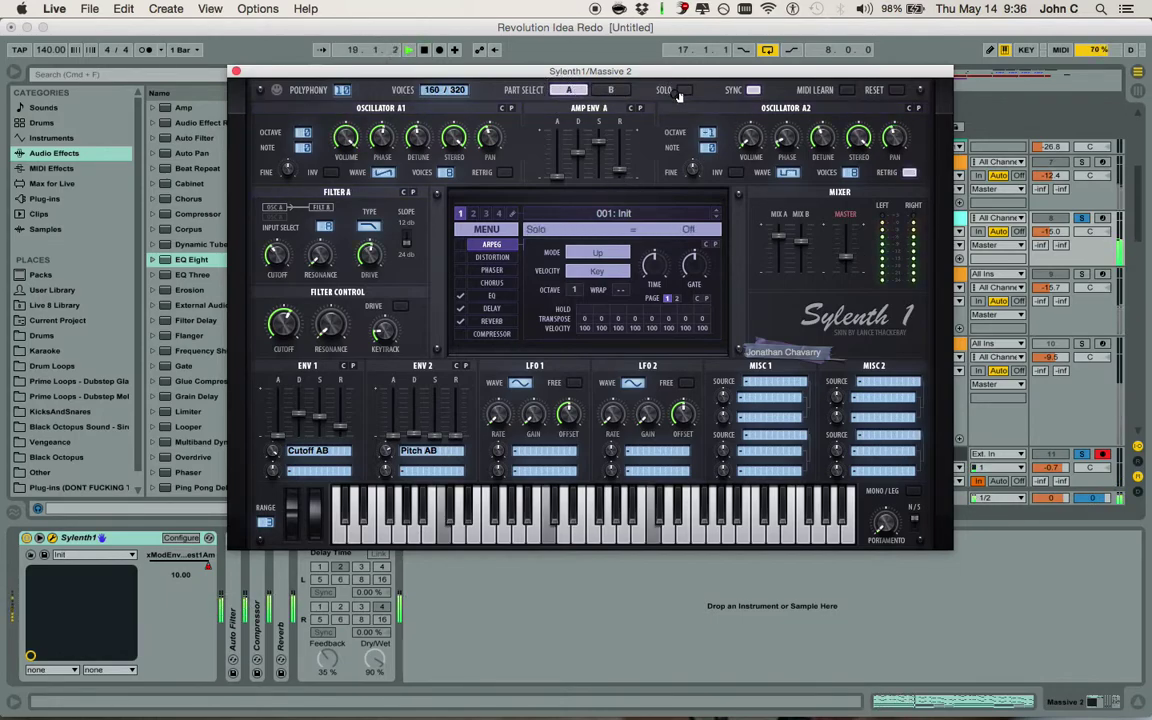
pyautogui.press('space')
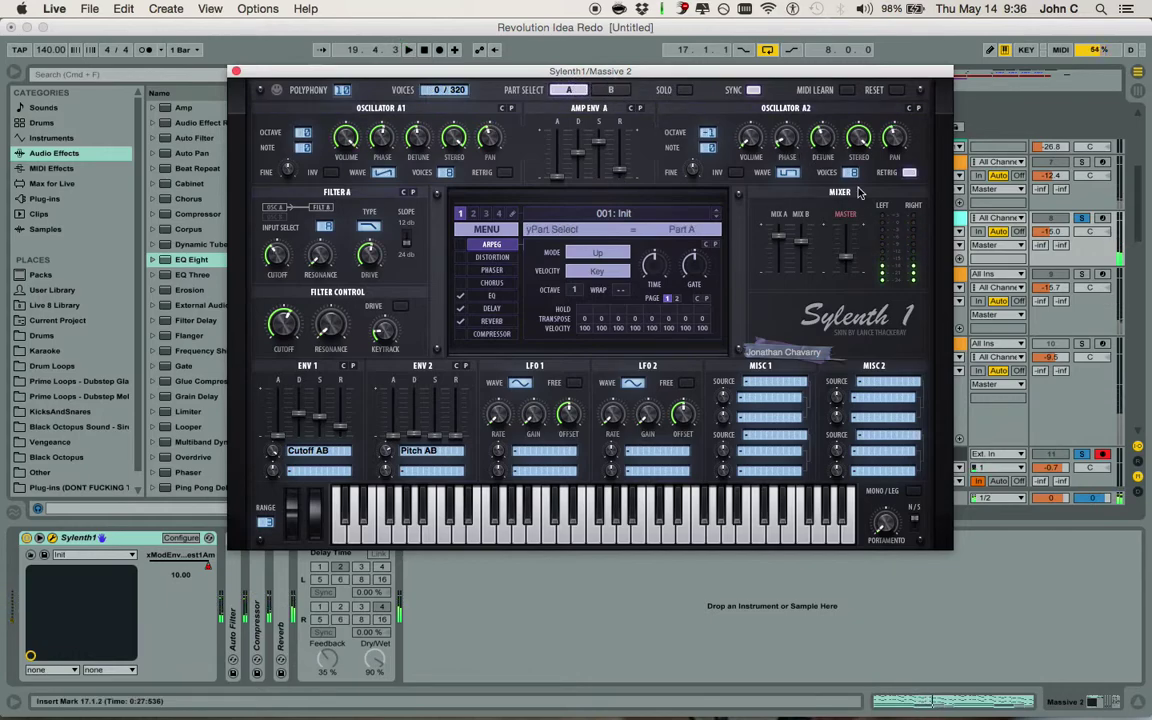
# Inspect the oscillators of Sylenth1's parts A and B, Filter A's cutoff and drive, and the Filter Control cutoff
pyautogui.moveTo(623, 71); pyautogui.dragTo(617, 85)
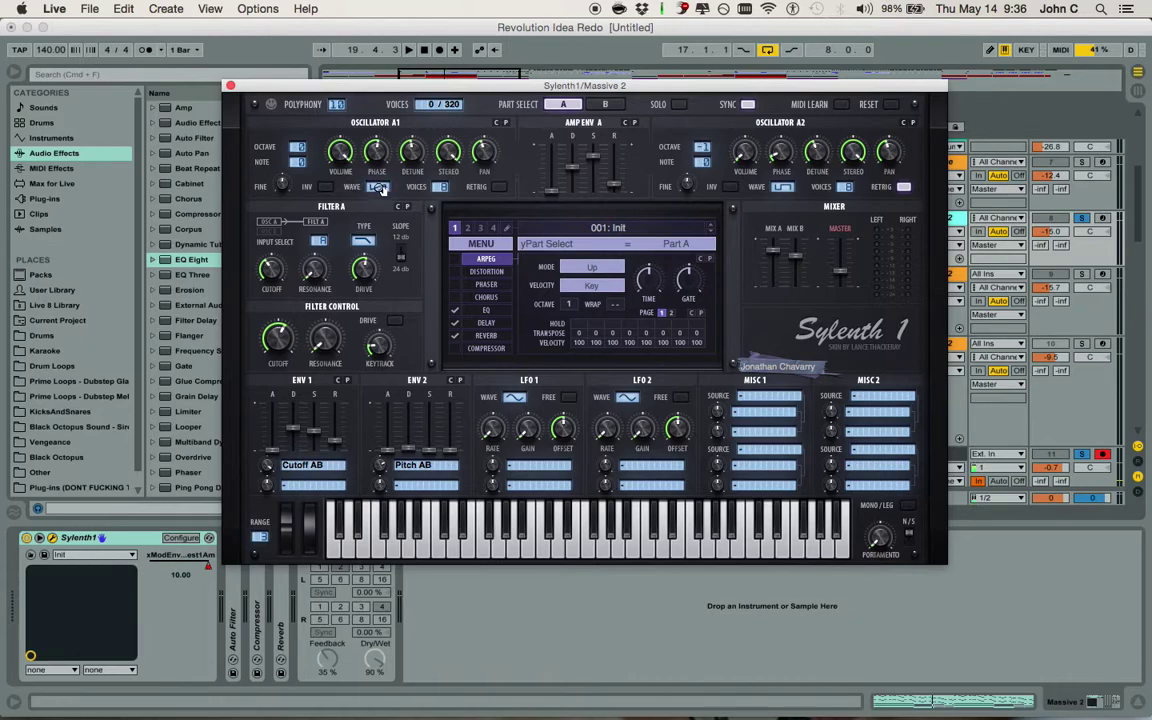
pyautogui.click(378, 188)
pyautogui.click(609, 105)
pyautogui.click(563, 104)
pyautogui.moveTo(275, 275)
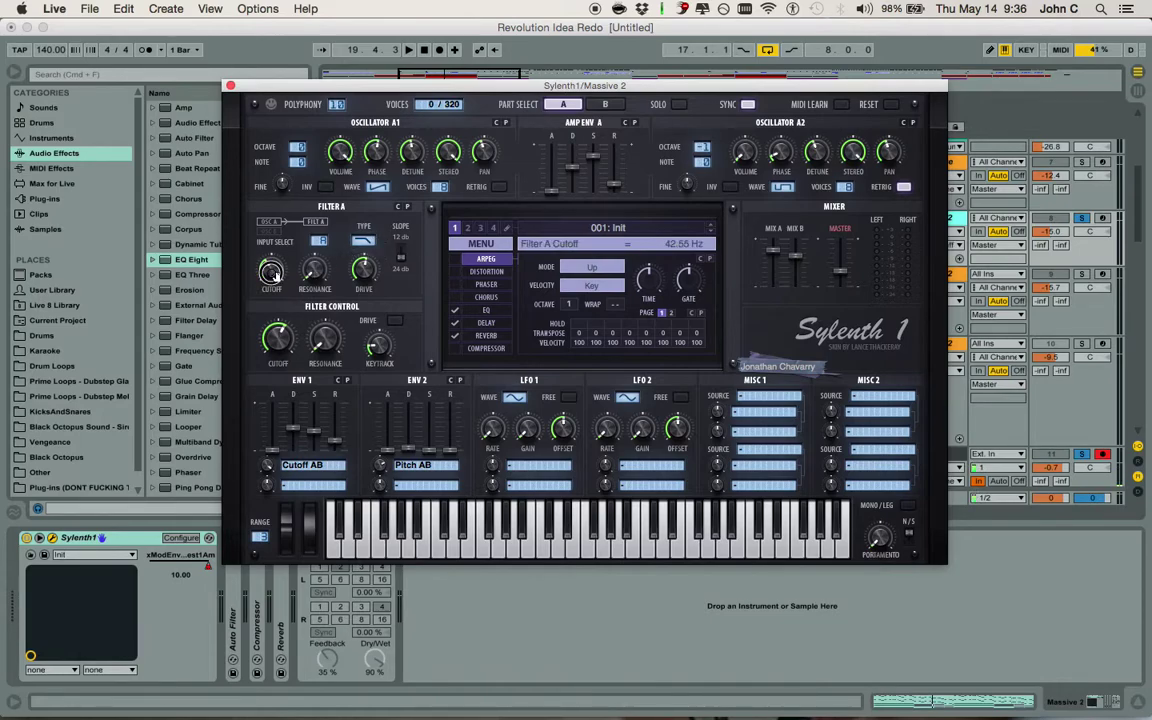
pyautogui.moveTo(363, 274)
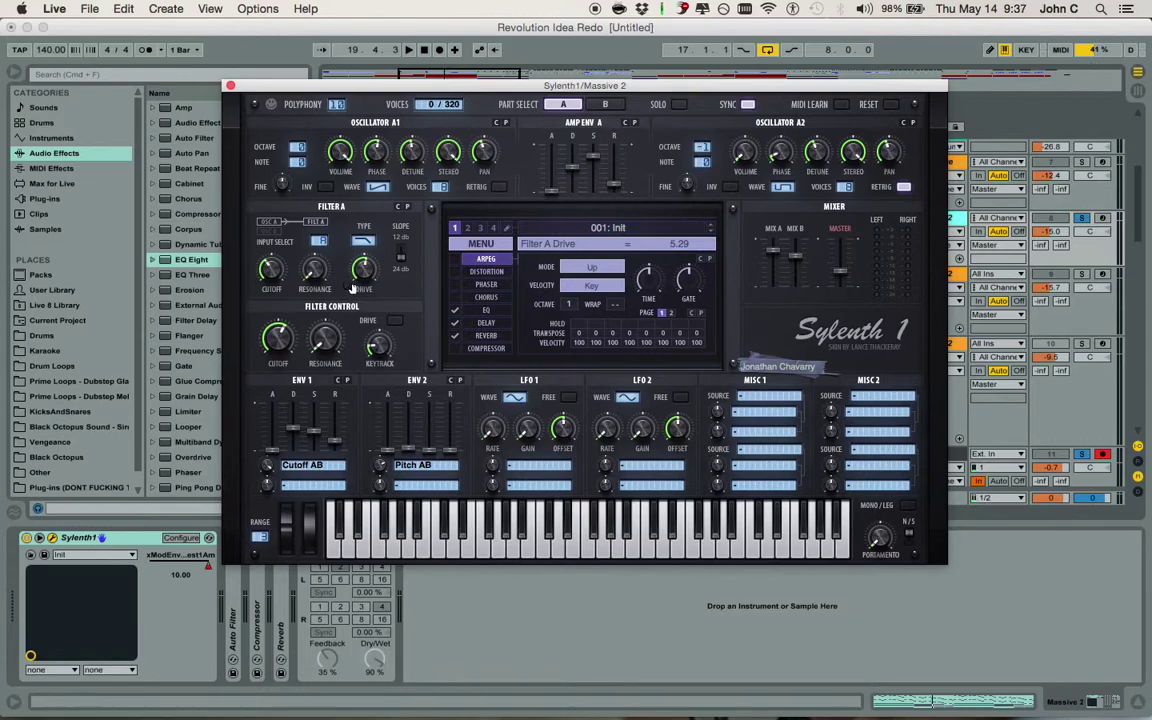
pyautogui.moveTo(283, 341)
# Play the loop and examine ENV 2's Pitch AB amount, attack and decay in Sylenth1
pyautogui.press('space')
pyautogui.moveTo(384, 466)
pyautogui.mouseDown()
pyautogui.moveTo(386, 451)
pyautogui.moveTo(413, 439)
pyautogui.moveTo(381, 494)
pyautogui.moveTo(390, 497)
pyautogui.moveTo(388, 441)
pyautogui.mouseUp()
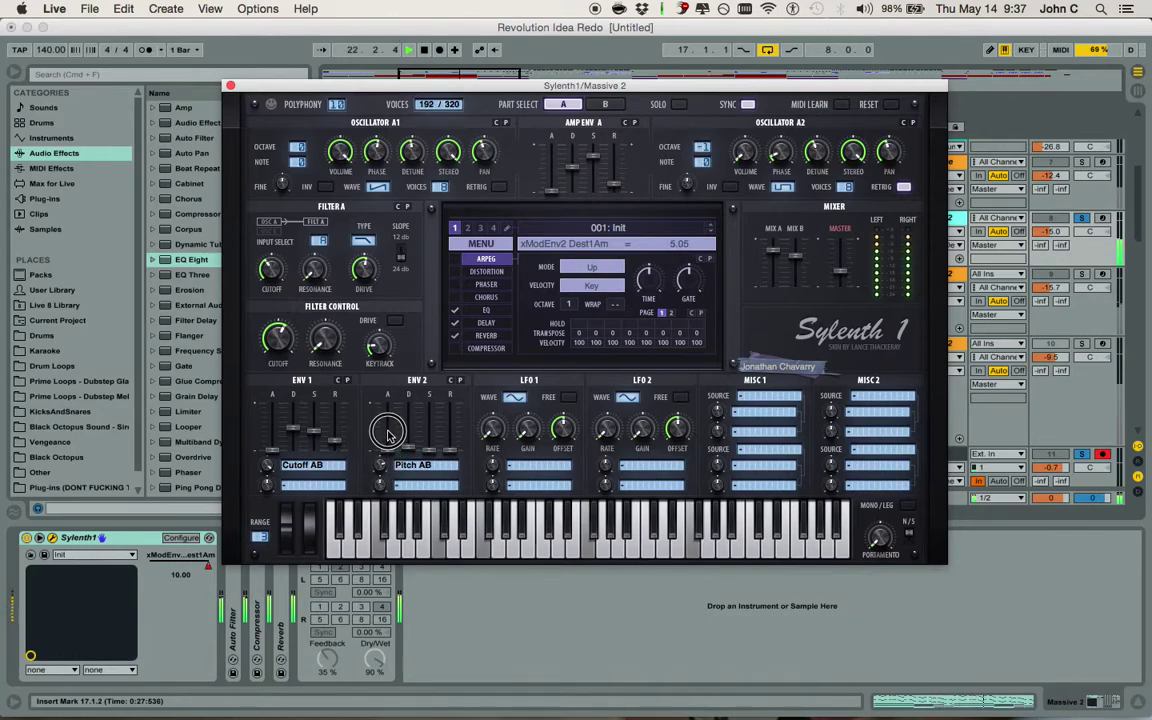
pyautogui.click(409, 450)
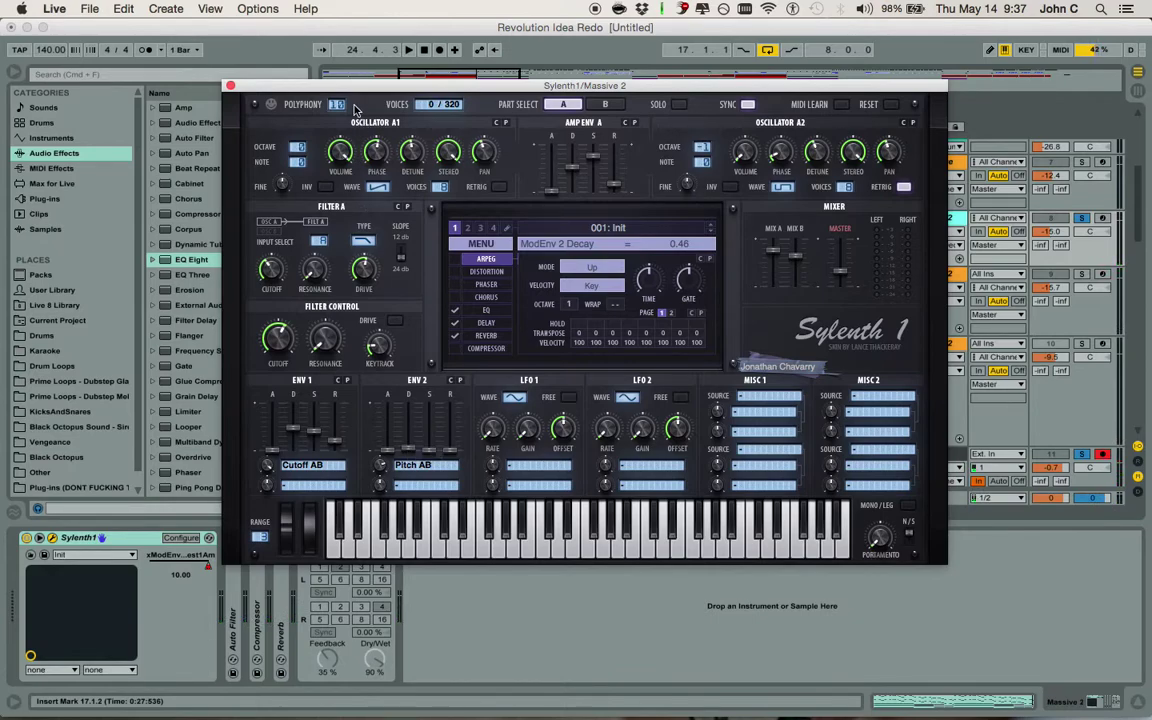
# Check ENV 1's Cutoff AB amount and envelope sliders, restoring the automation overridden by touching the amount
pyautogui.moveTo(350, 90); pyautogui.dragTo(343, 78)
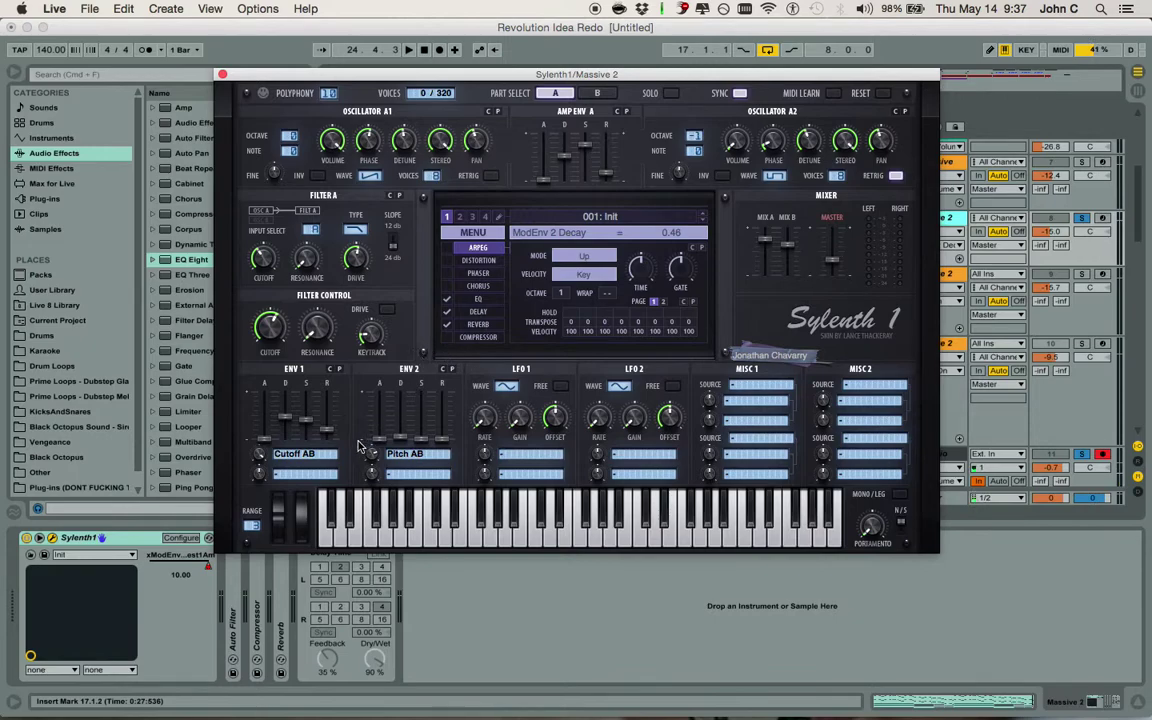
pyautogui.click(259, 457)
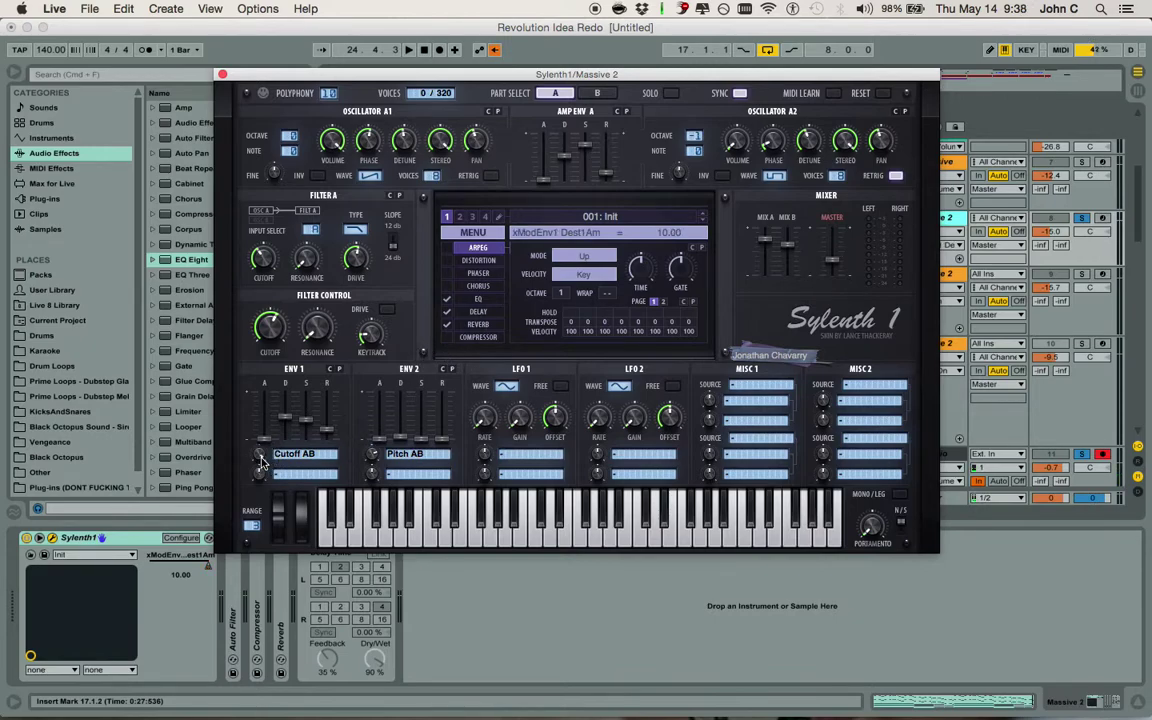
pyautogui.click(496, 50)
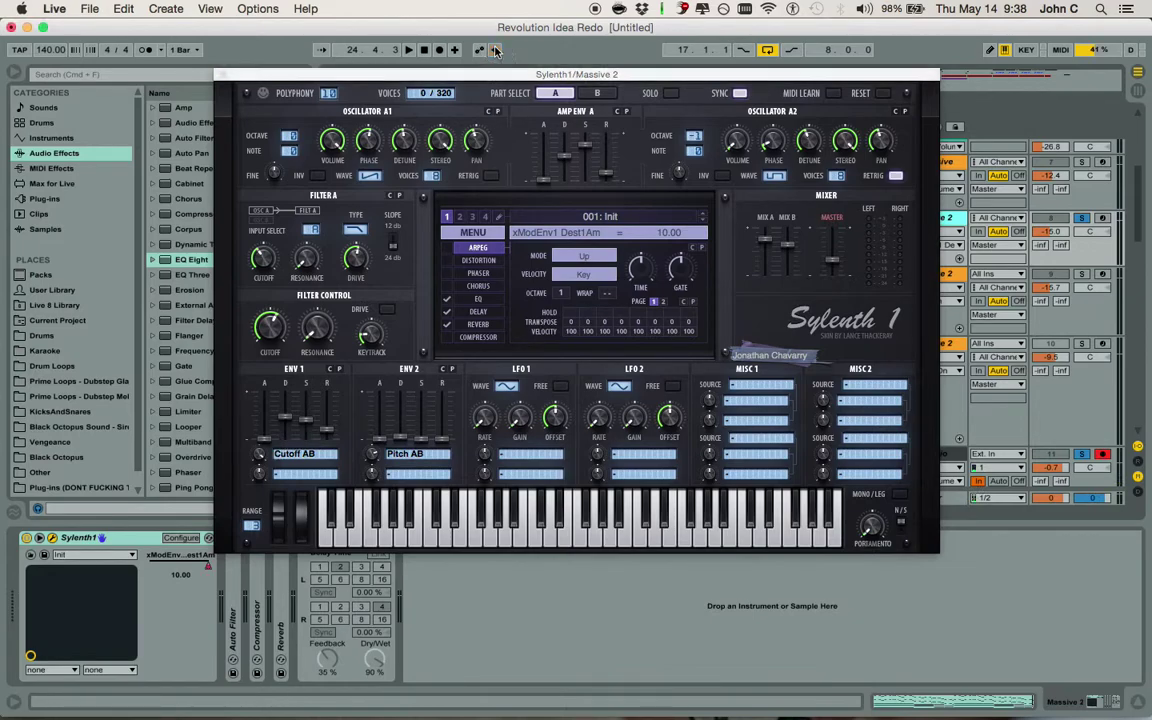
pyautogui.click(285, 425)
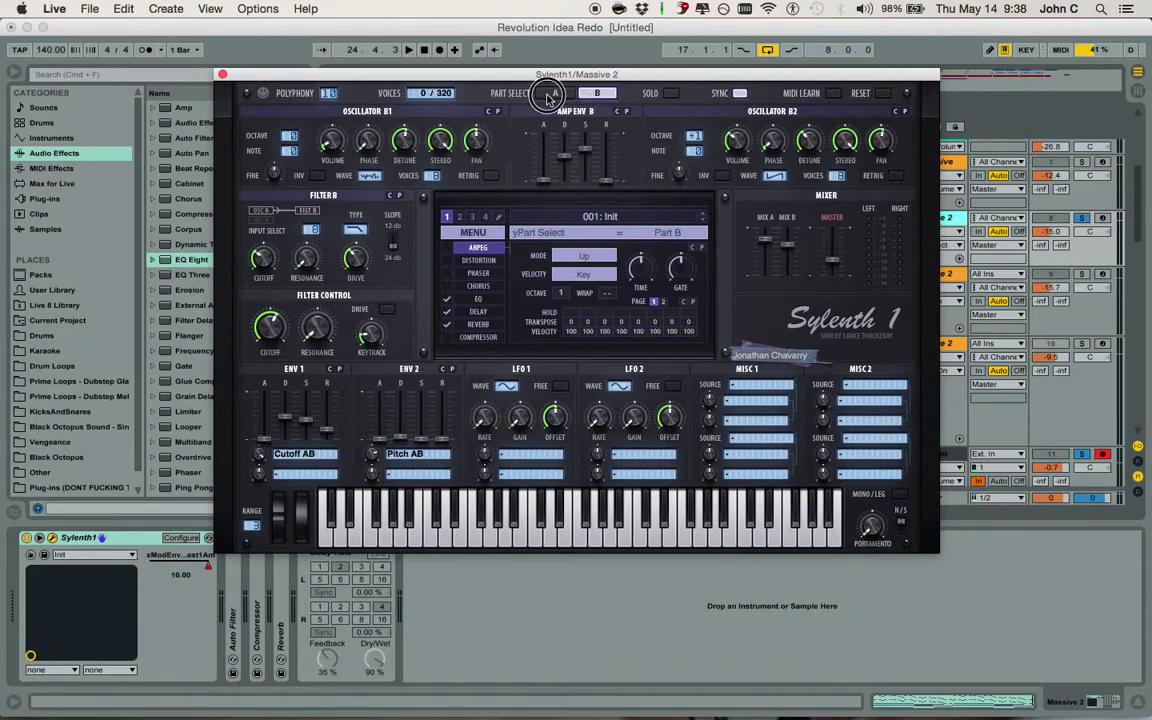
# Switch between Sylenth1's parts A and B to compare their oscillator and amp envelope settings
pyautogui.click(594, 94)
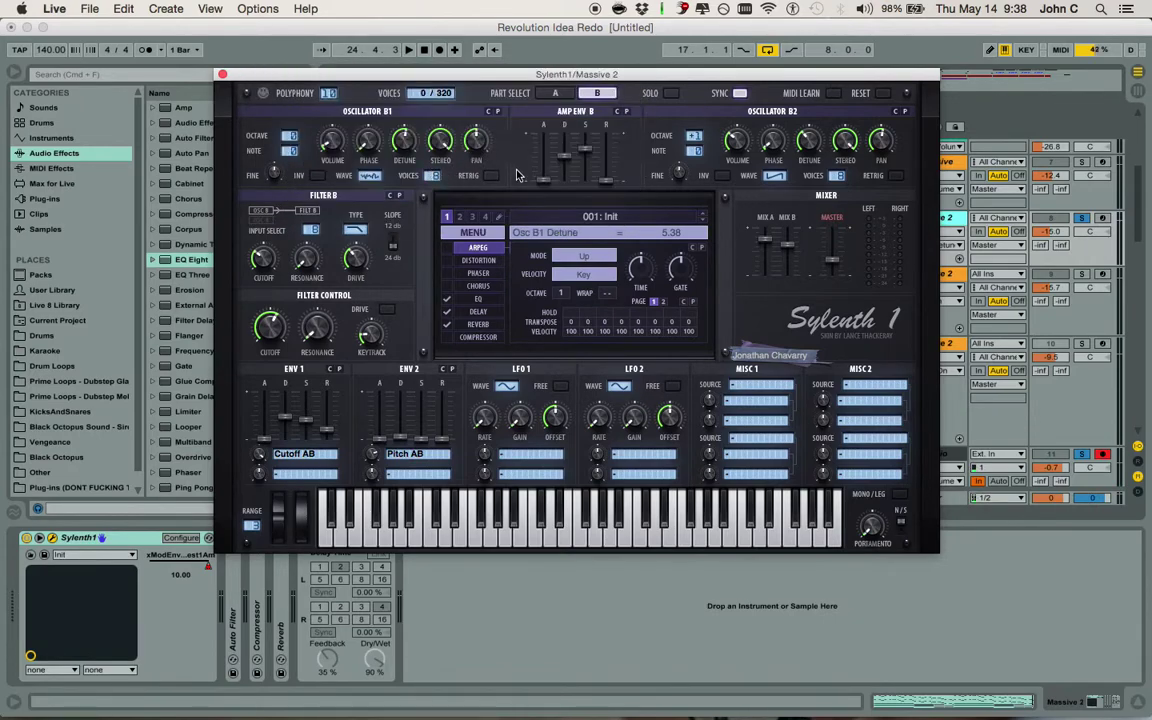
pyautogui.click(555, 93)
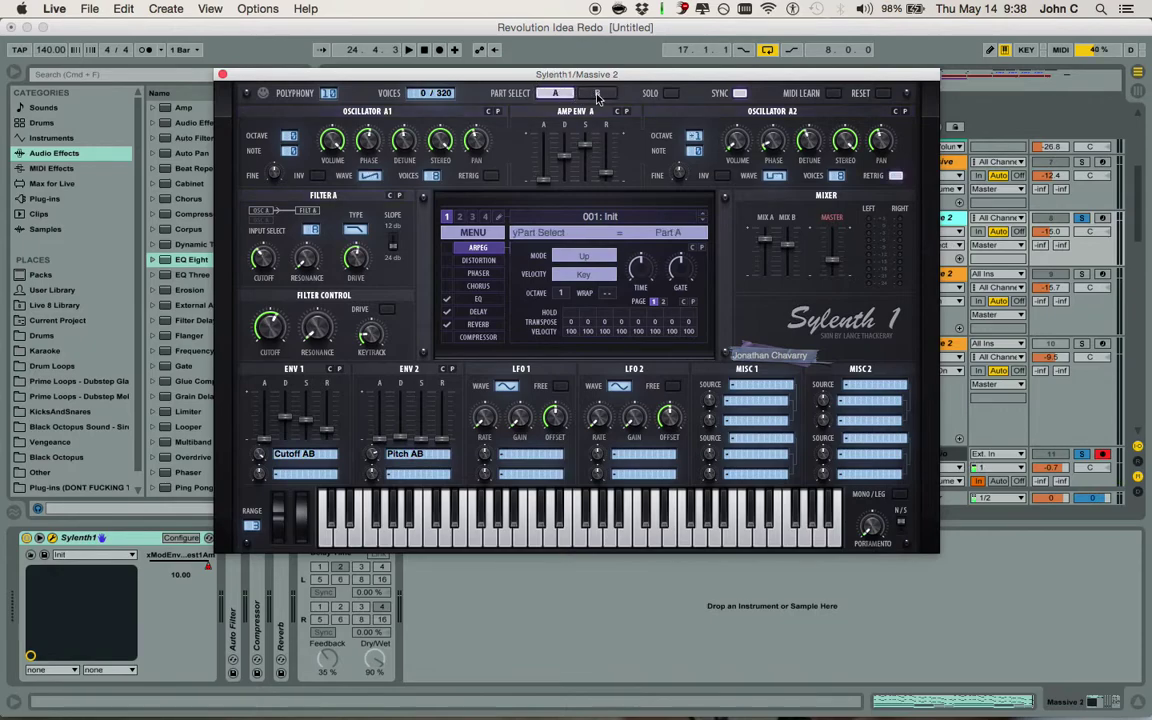
pyautogui.click(597, 93)
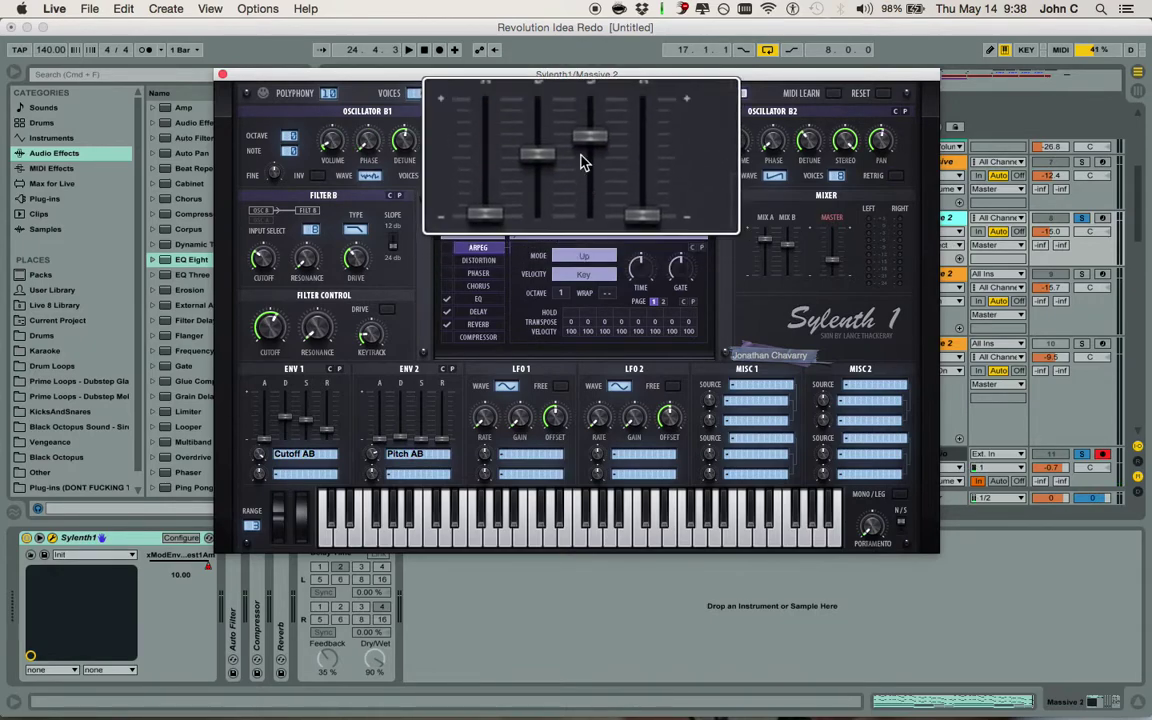
# Compare the amp envelope sliders and the second oscillator's octave and wave between Sylenth1's parts A and B
pyautogui.click(555, 93)
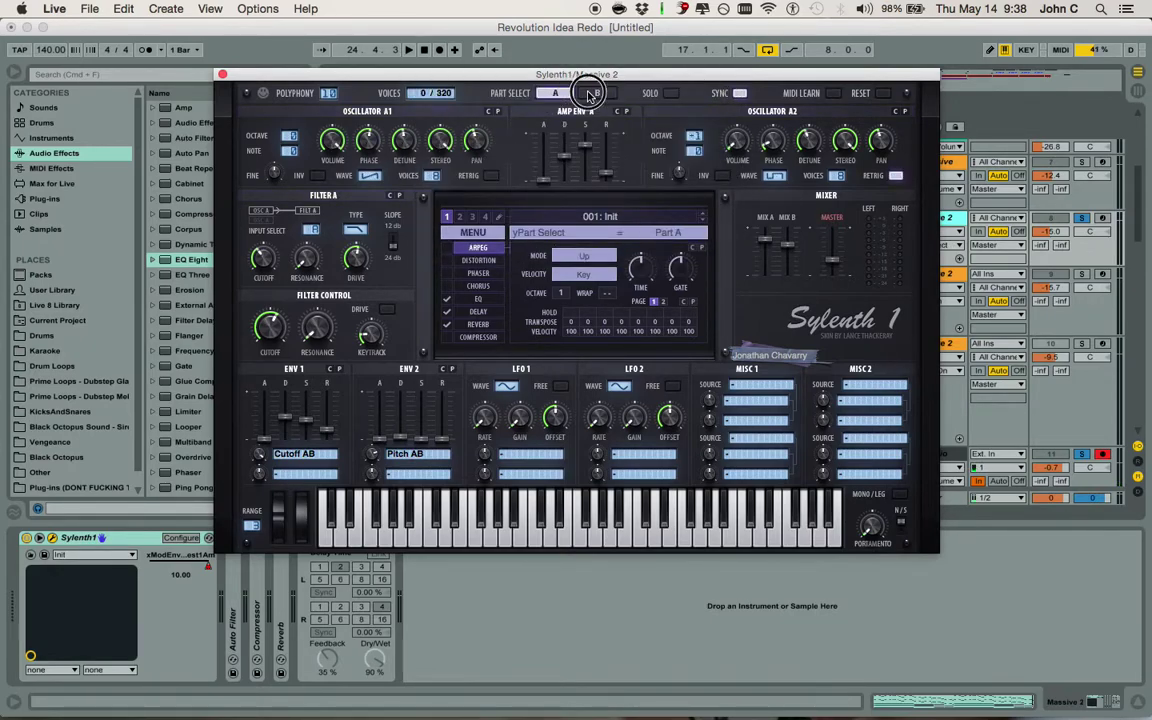
pyautogui.click(595, 93)
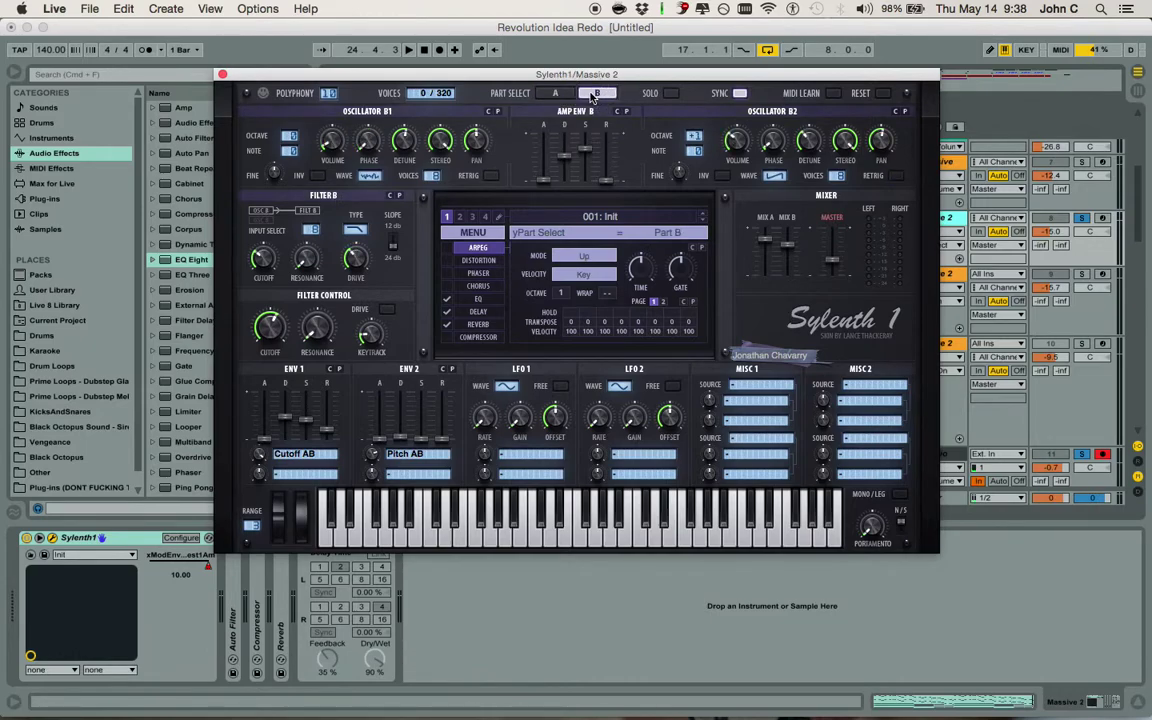
pyautogui.click(555, 93)
pyautogui.click(597, 93)
pyautogui.click(555, 93)
pyautogui.click(597, 93)
pyautogui.click(555, 93)
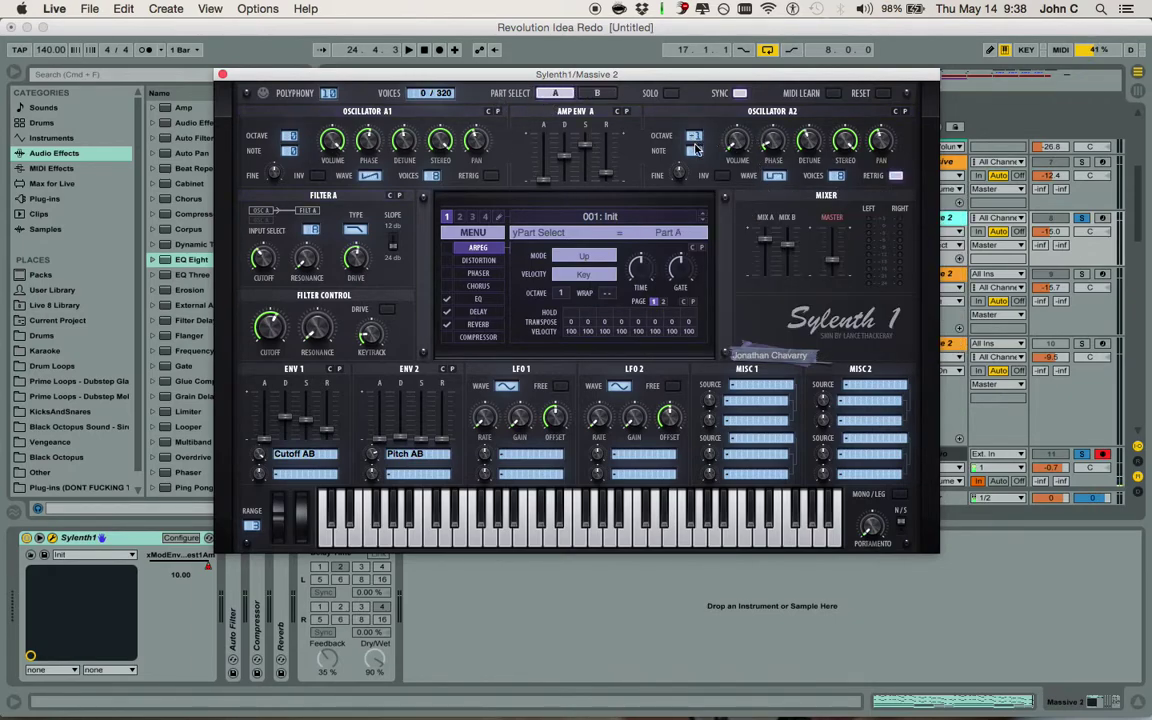
pyautogui.click(556, 95)
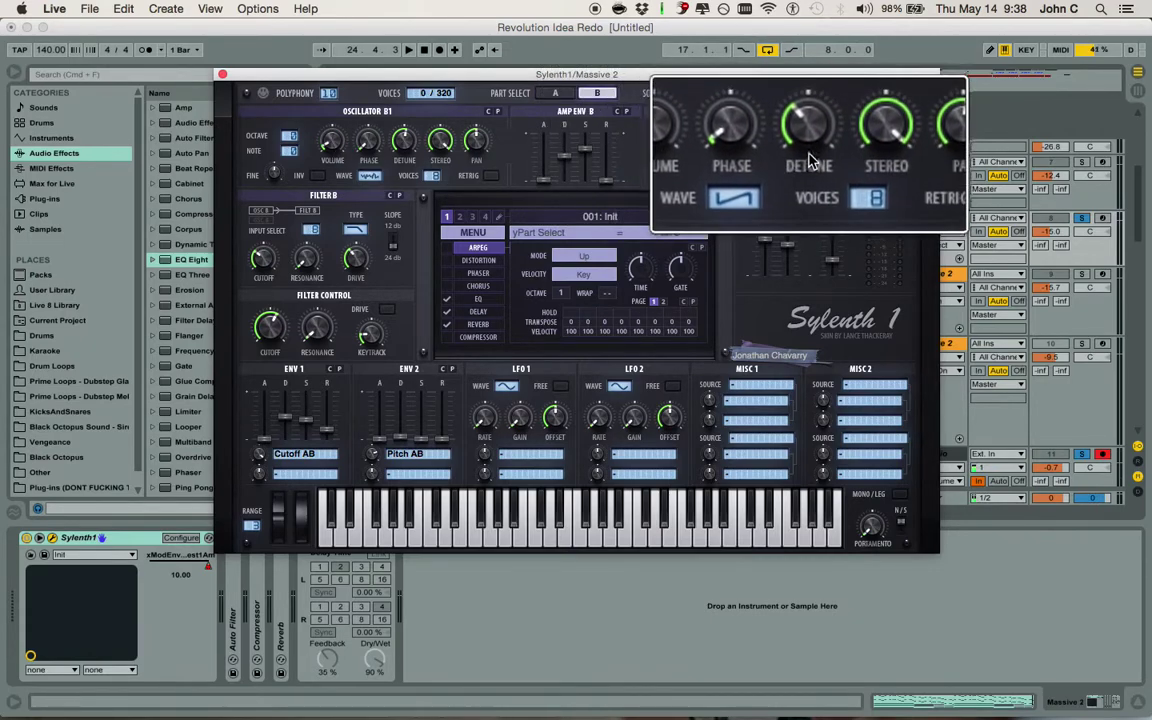
# Examine Oscillator B2's wave, volume, phase, detune and pan settings in Sylenth1
pyautogui.click(783, 178)
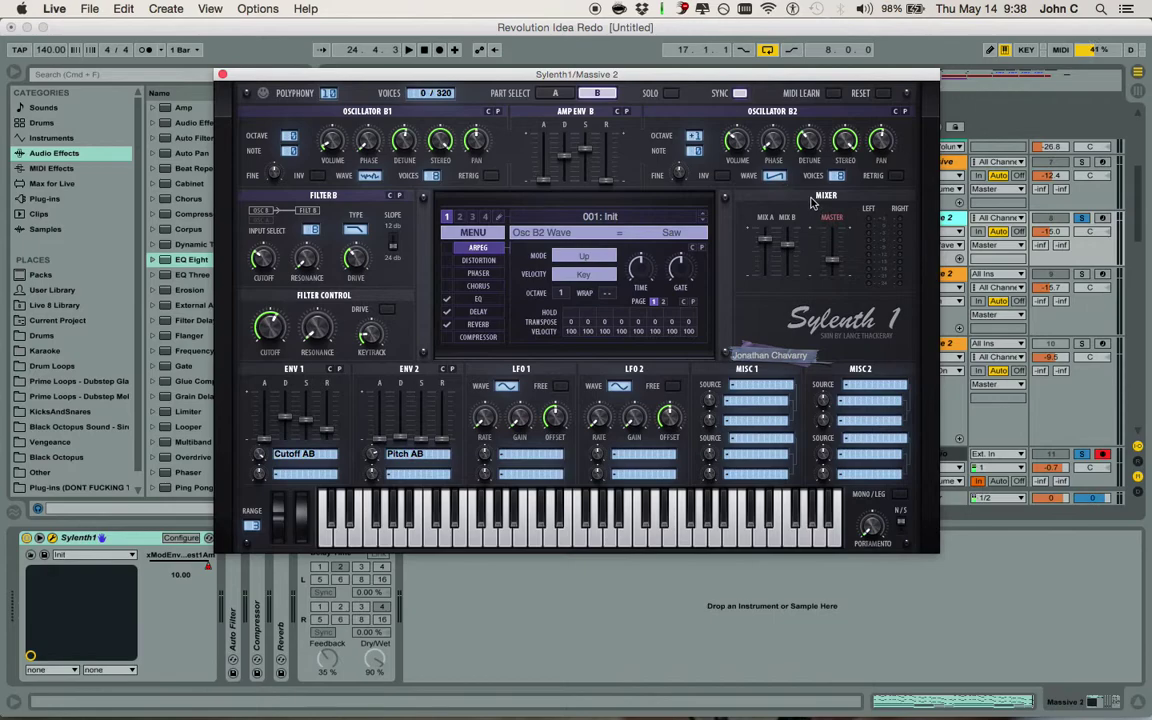
pyautogui.click(737, 155)
pyautogui.click(775, 148)
pyautogui.click(806, 147)
pyautogui.moveTo(893, 146)
# Play the loop with Sylenth1's part A shown, stop playback and close the synth window
pyautogui.press('space')
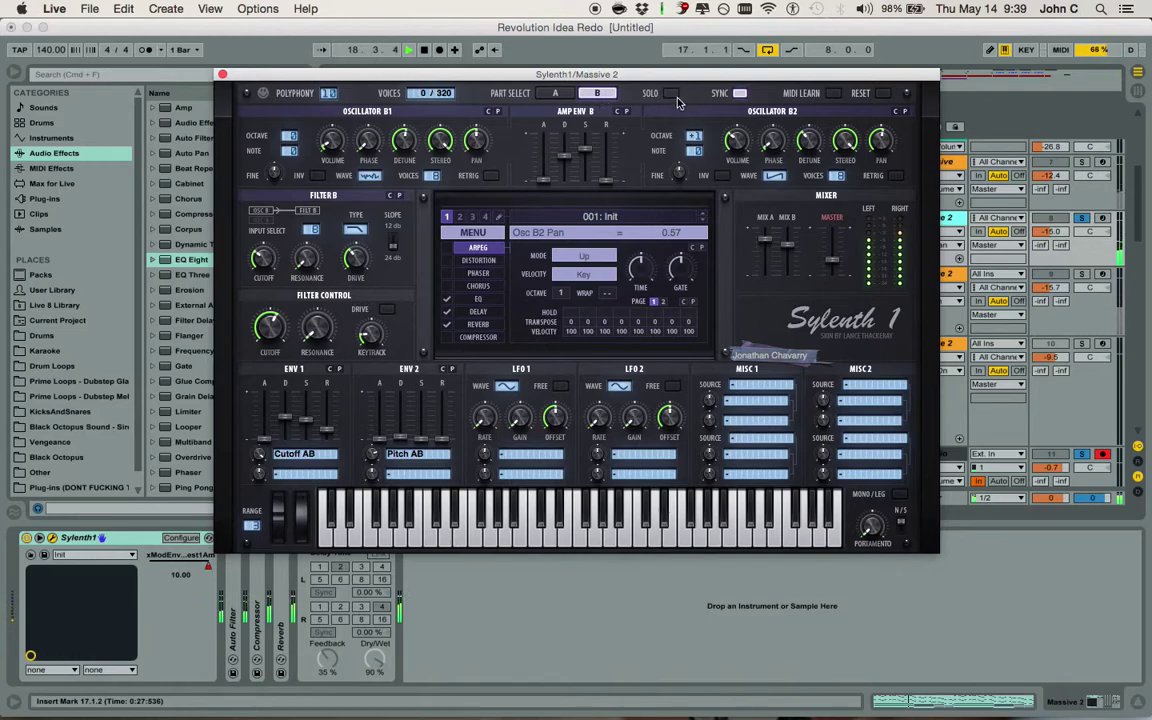
pyautogui.click(555, 93)
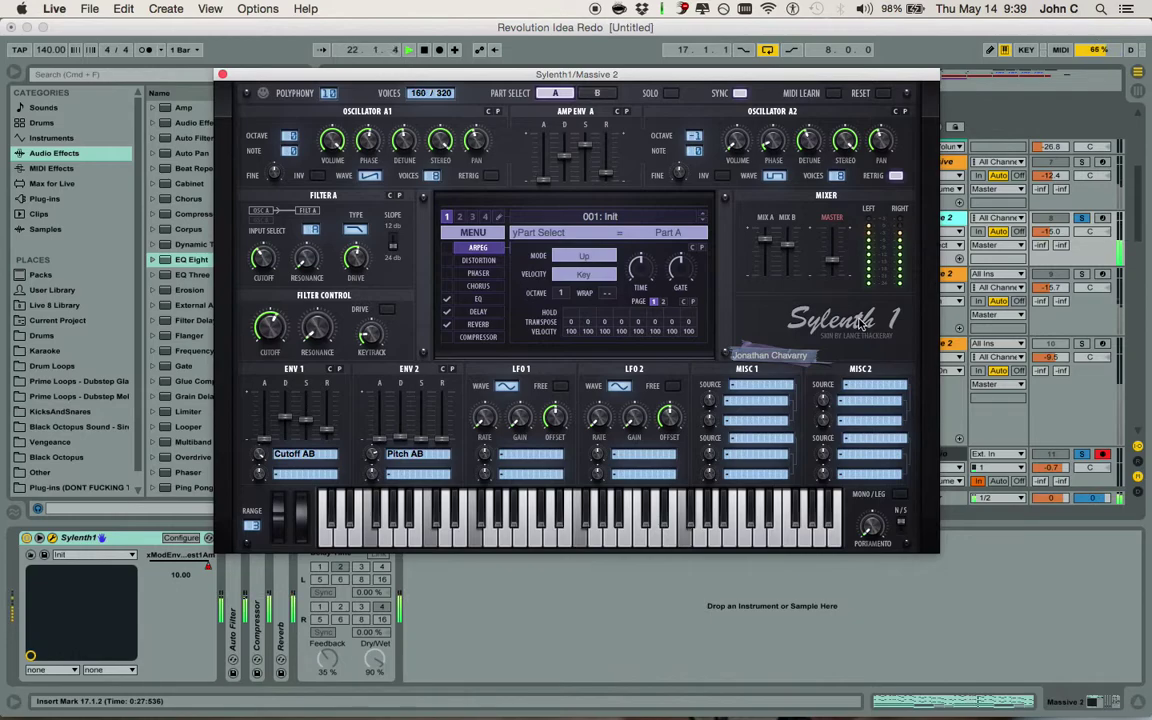
pyautogui.press('space')
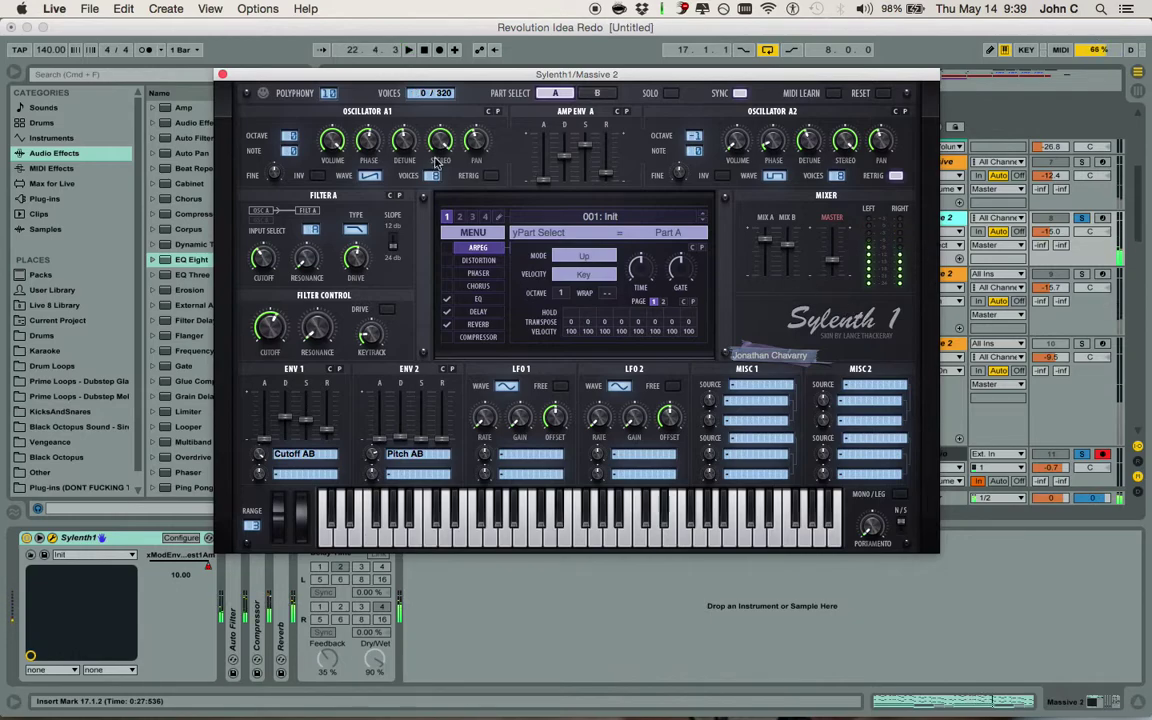
pyautogui.click(222, 76)
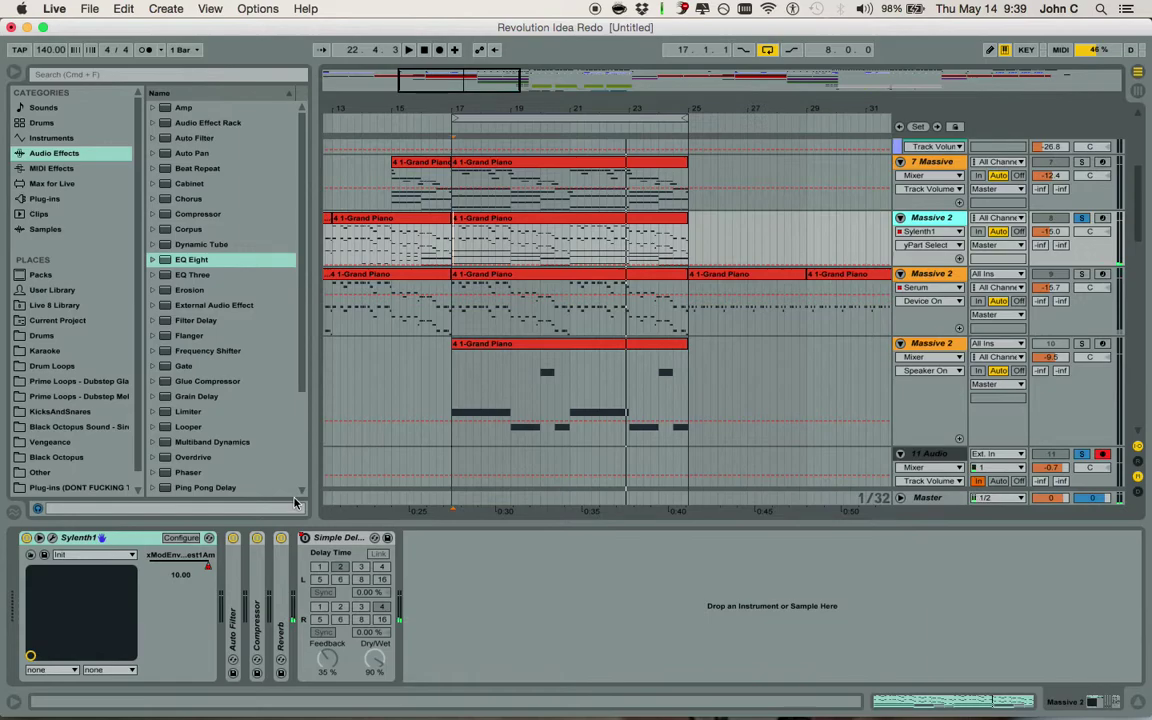
# Unfold the Sylenth1 track's effects to inspect the Auto Filter, Compressor and Reverb, folding the first two again
pyautogui.doubleClick(252, 540)
pyautogui.doubleClick(232, 560)
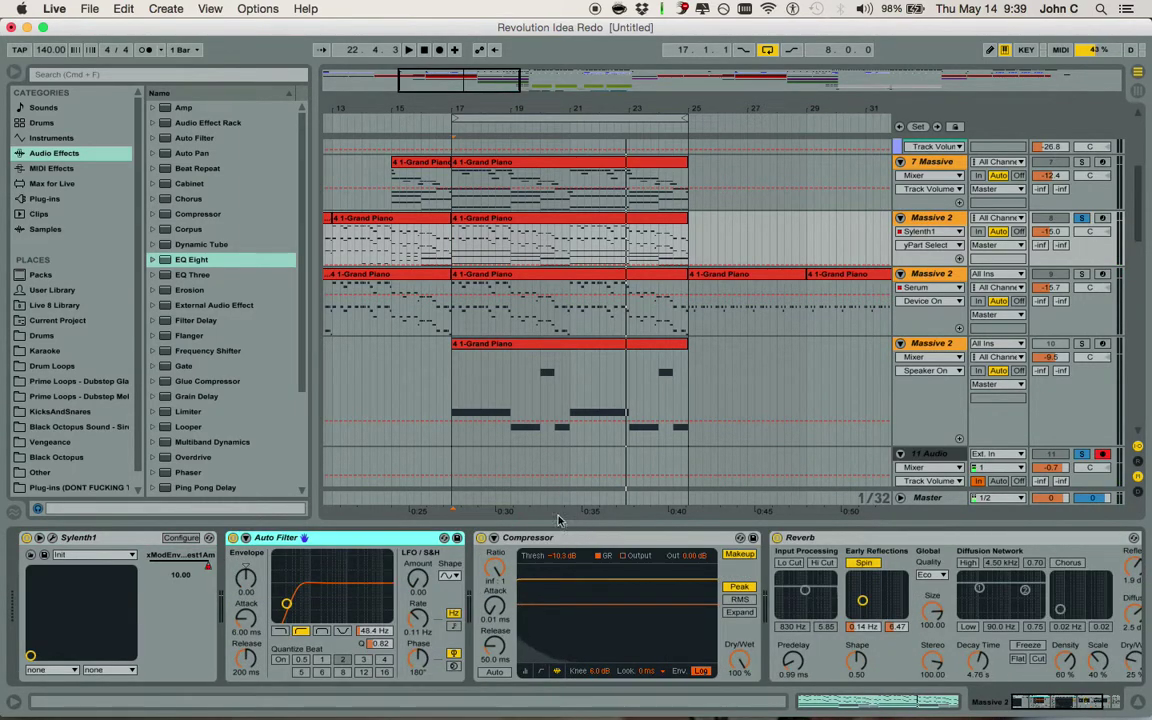
pyautogui.doubleClick(257, 537)
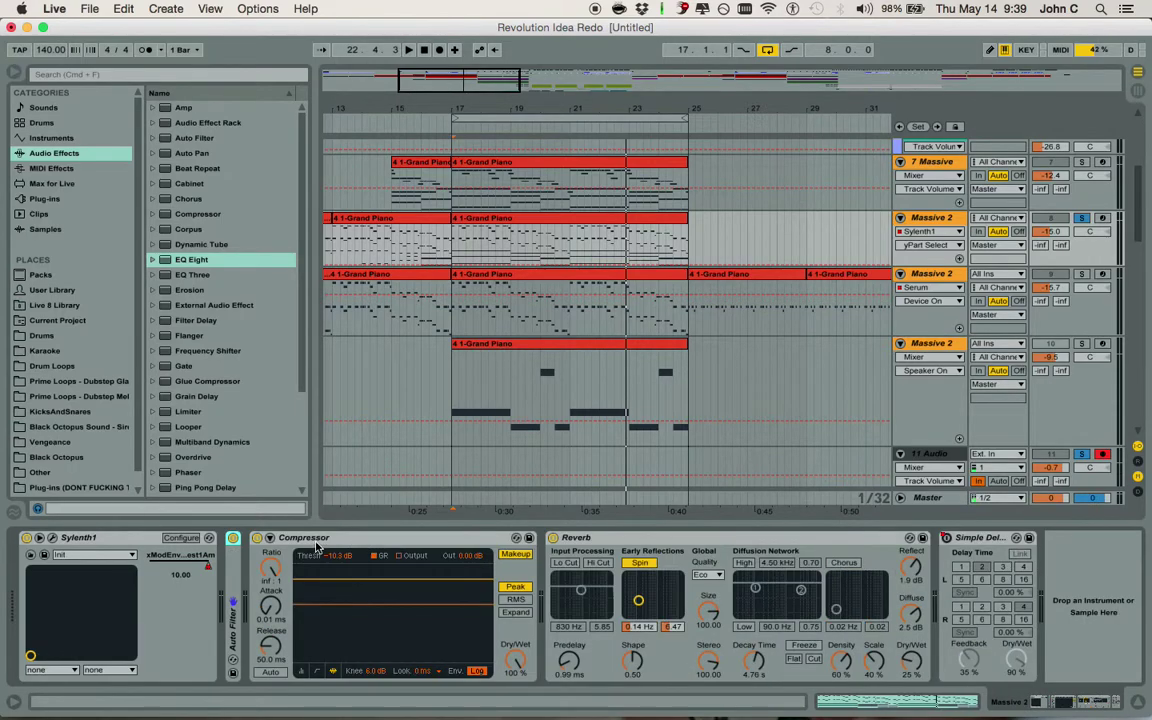
pyautogui.doubleClick(303, 537)
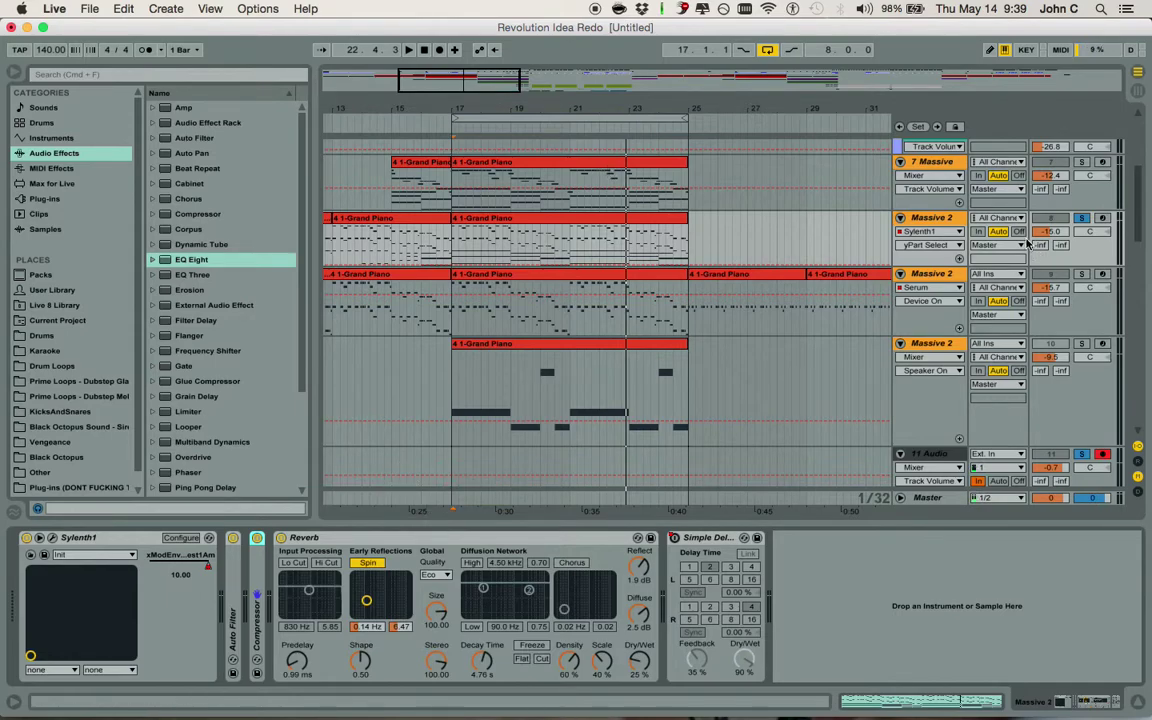
# Solo the 7 Massive track instead of the Sylenth1 track and open its Massive synth
pyautogui.scroll(1, 1087, 220)
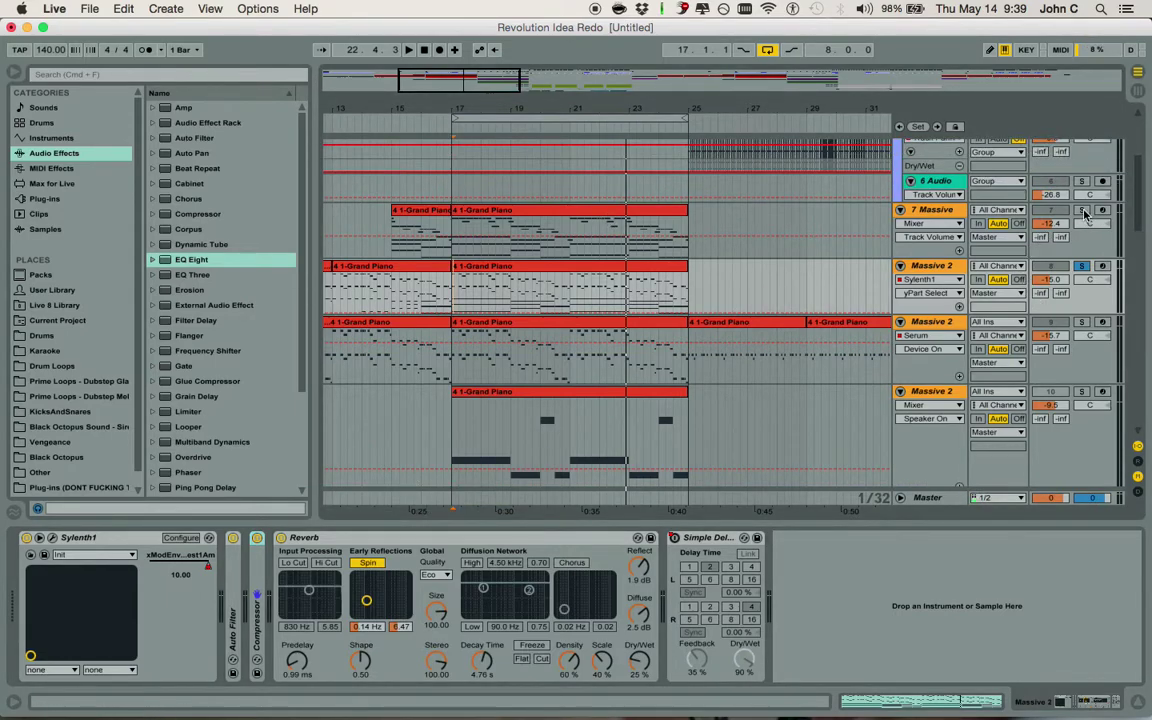
pyautogui.scroll(-5, 1085, 205)
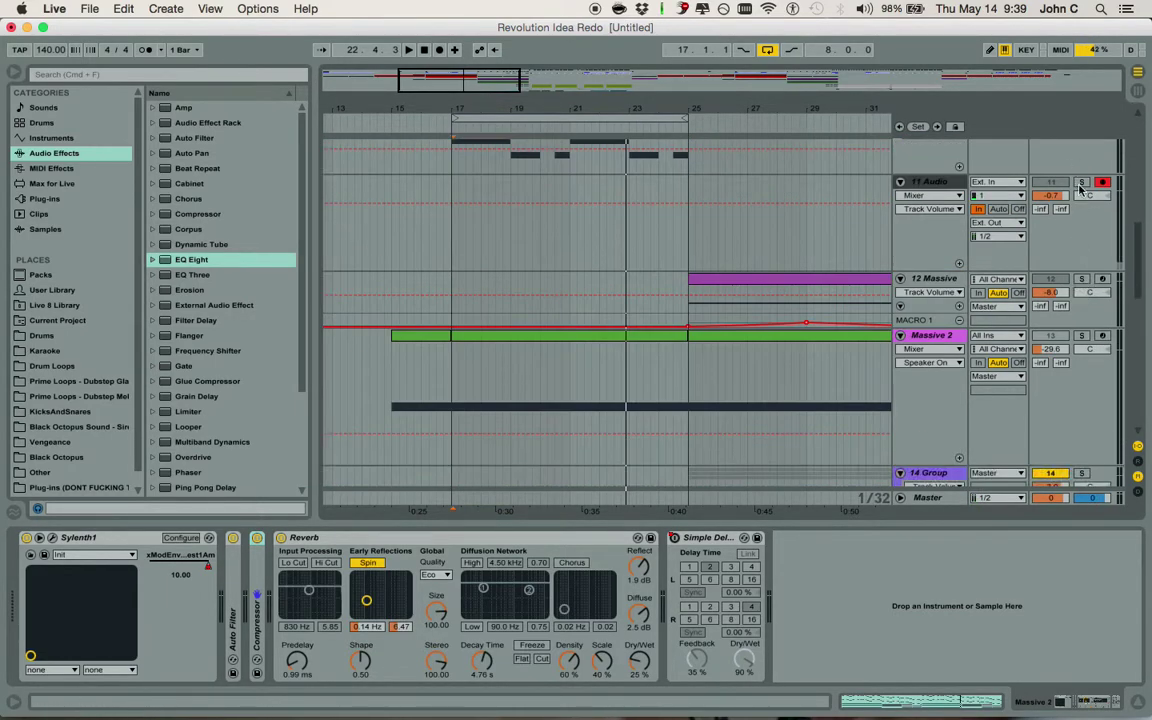
pyautogui.scroll(4, 968, 185)
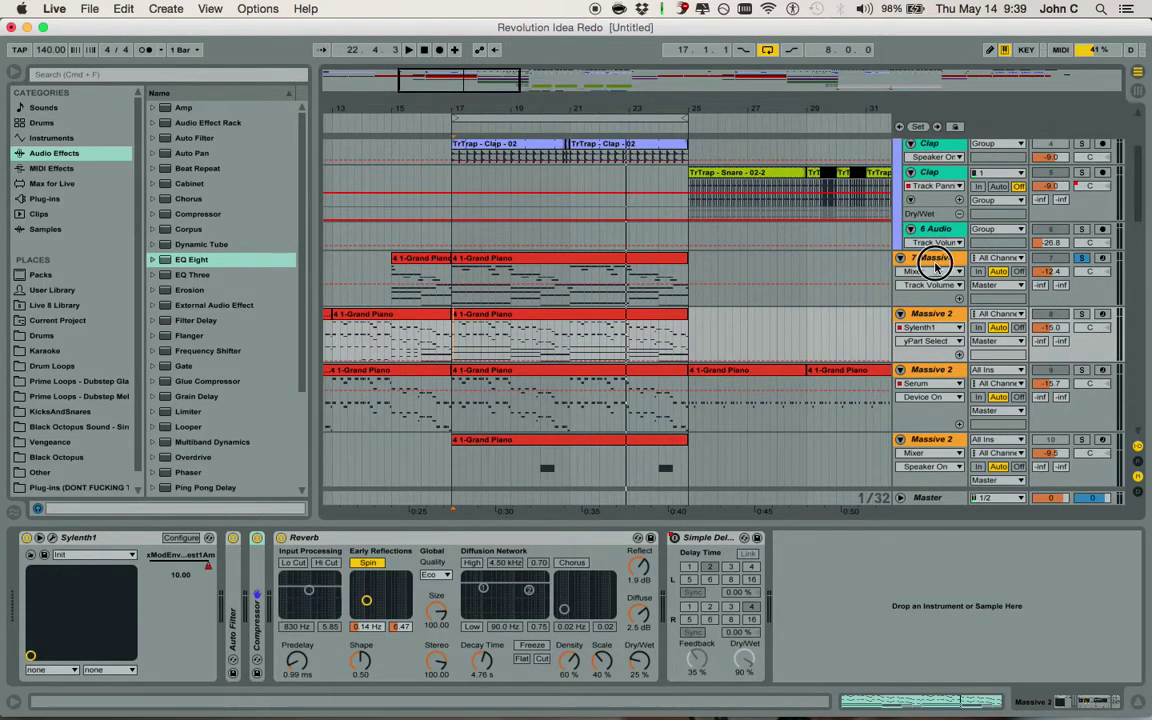
pyautogui.click(935, 262)
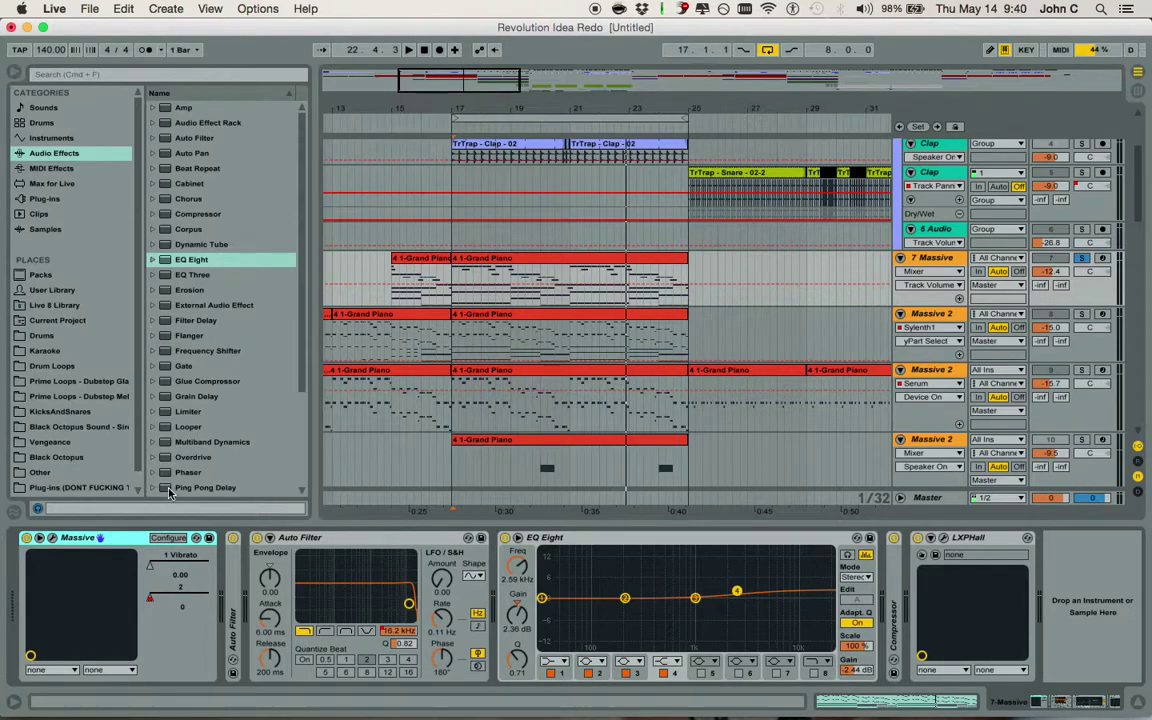
pyautogui.click(100, 537)
pyautogui.moveTo(554, 28); pyautogui.dragTo(387, 48)
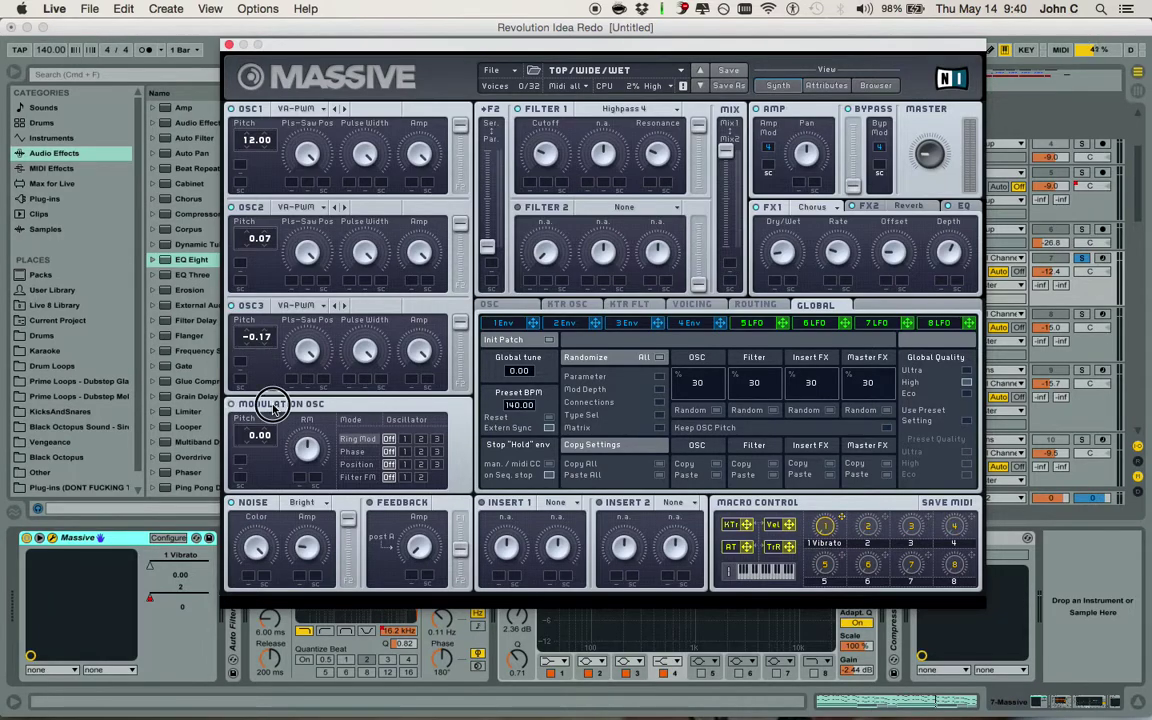
# Inspect Massive's Modulation Osc phase mode, the Bright noise settings and the unisono spread on the Voicing page
pyautogui.click(356, 451)
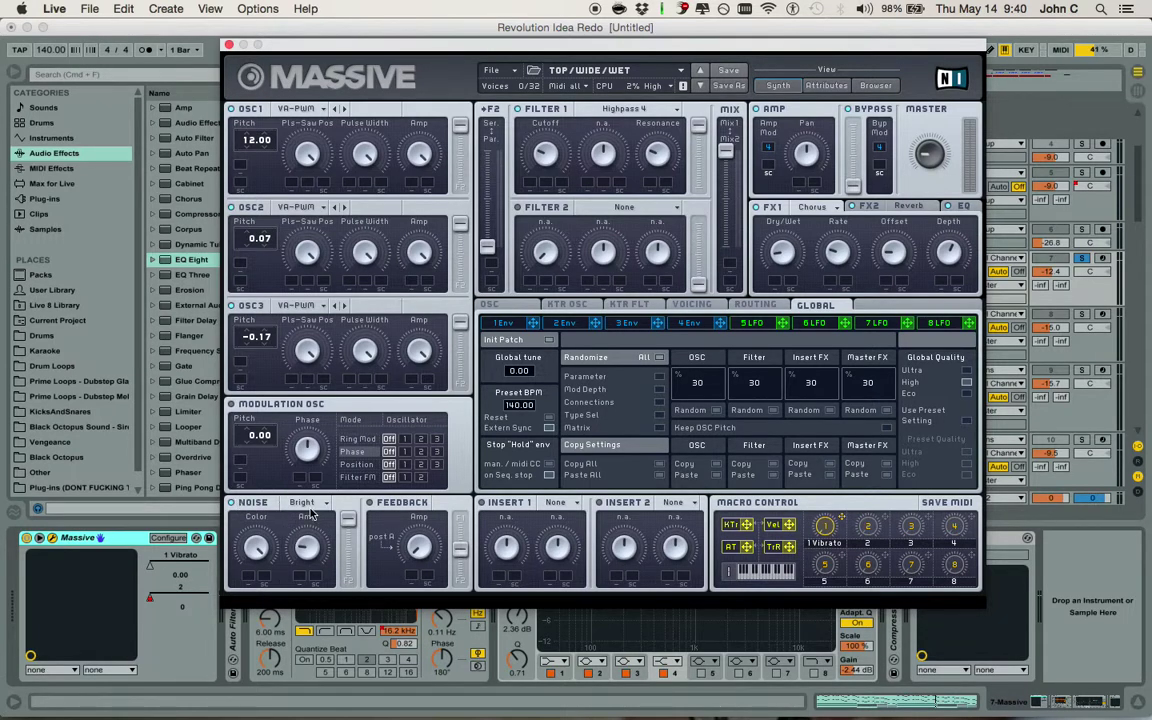
pyautogui.click(310, 510)
pyautogui.click(340, 510)
pyautogui.click(692, 304)
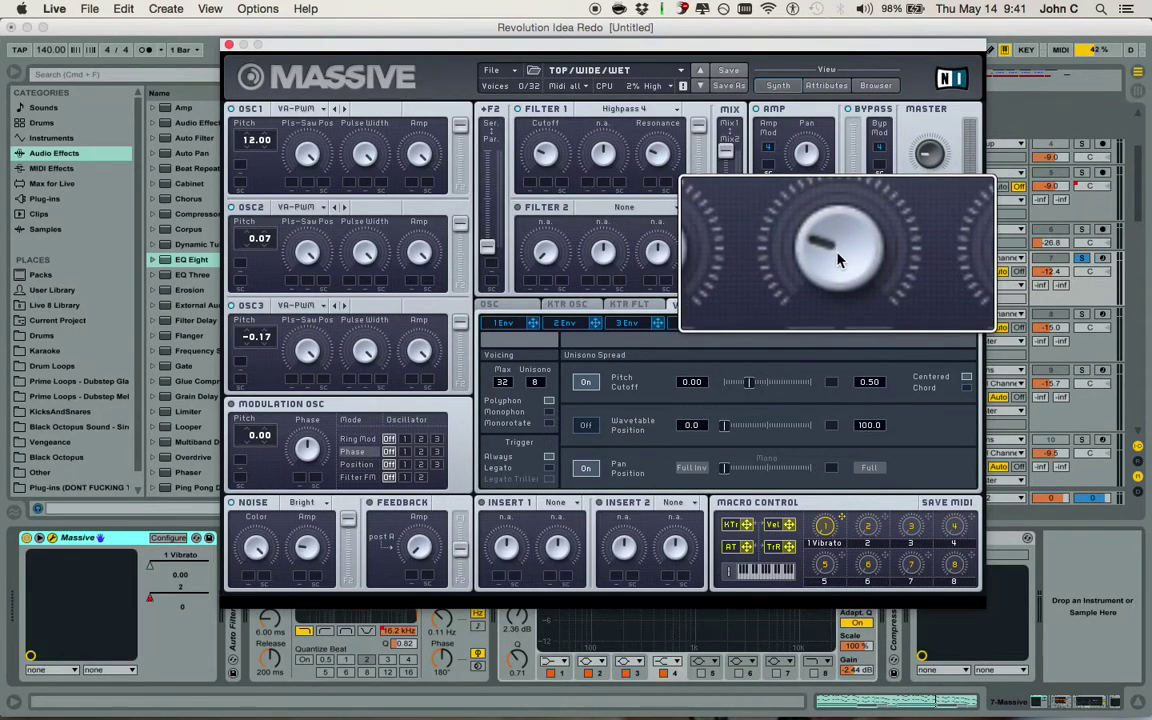
# Inspect Massive's FX1 chorus, FX2 reverb and EQ settings
pyautogui.moveTo(785, 257); pyautogui.dragTo(785, 257)
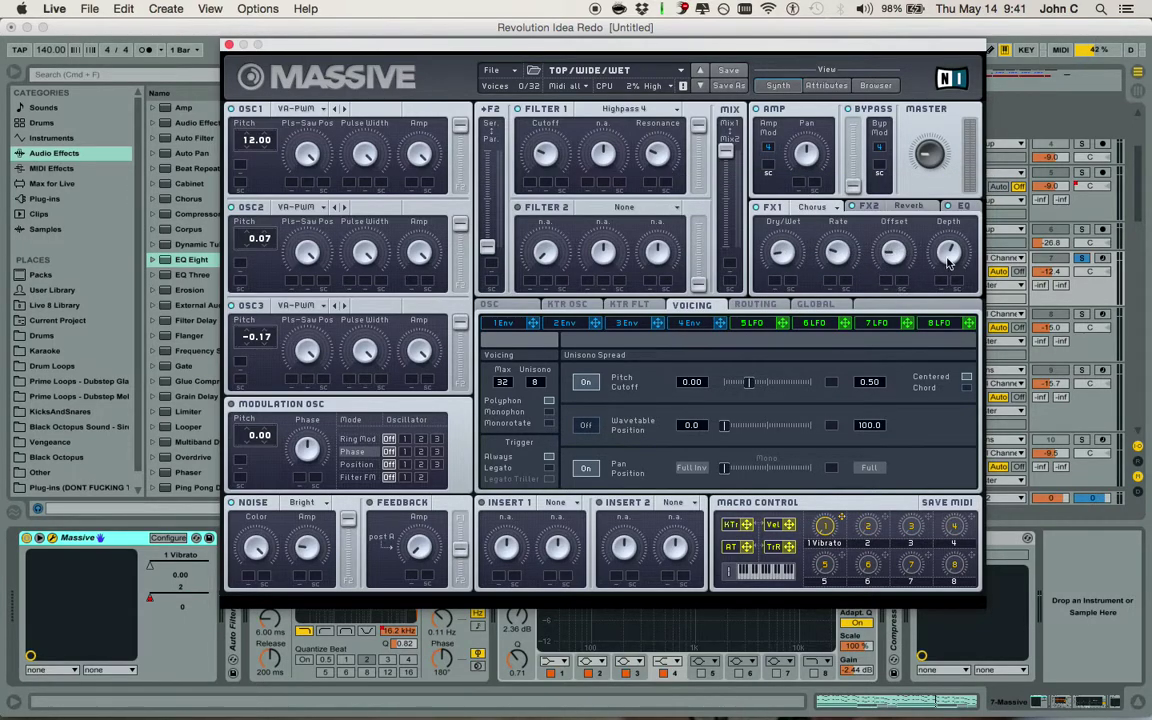
pyautogui.click(868, 206)
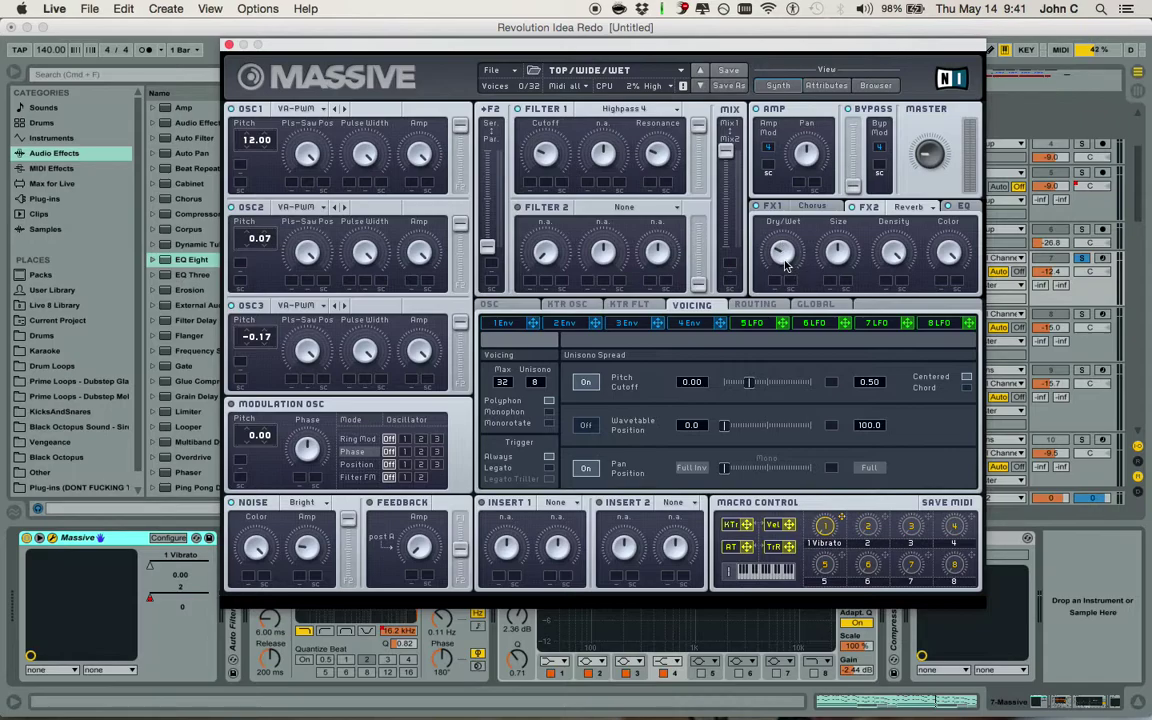
pyautogui.click(962, 206)
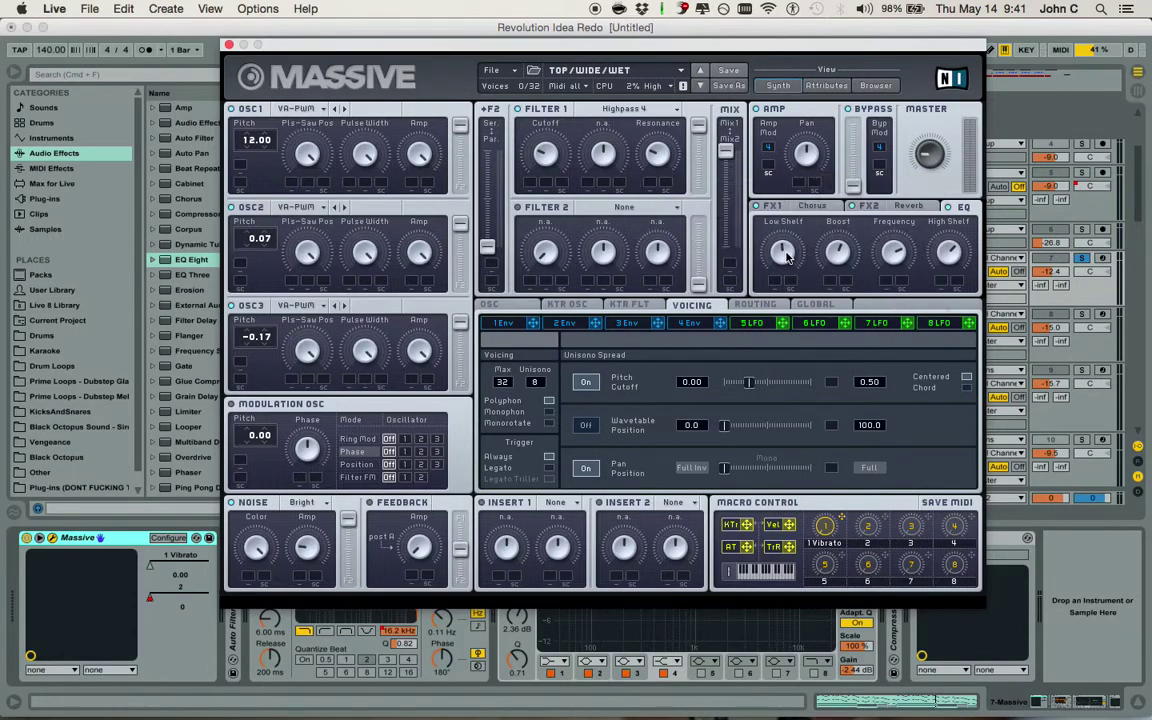
# Show Massive's envelope 4 and try different decay lengths while playing the loop
pyautogui.click(690, 323)
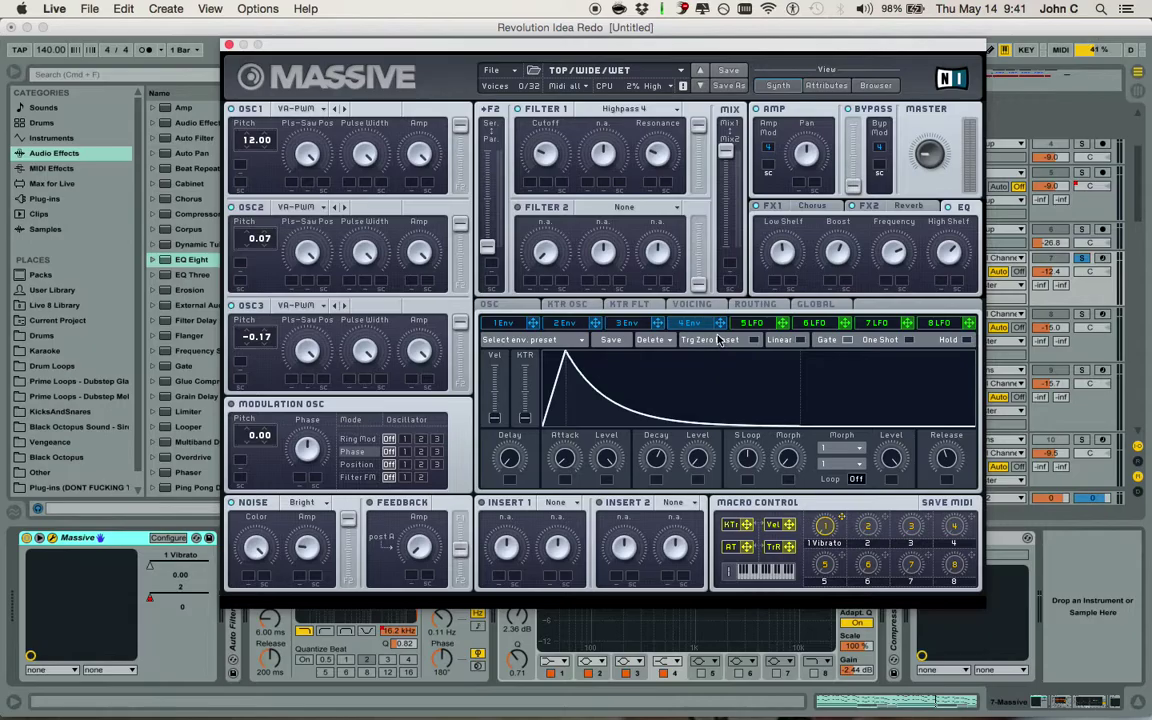
pyautogui.moveTo(670, 46); pyautogui.dragTo(615, 74)
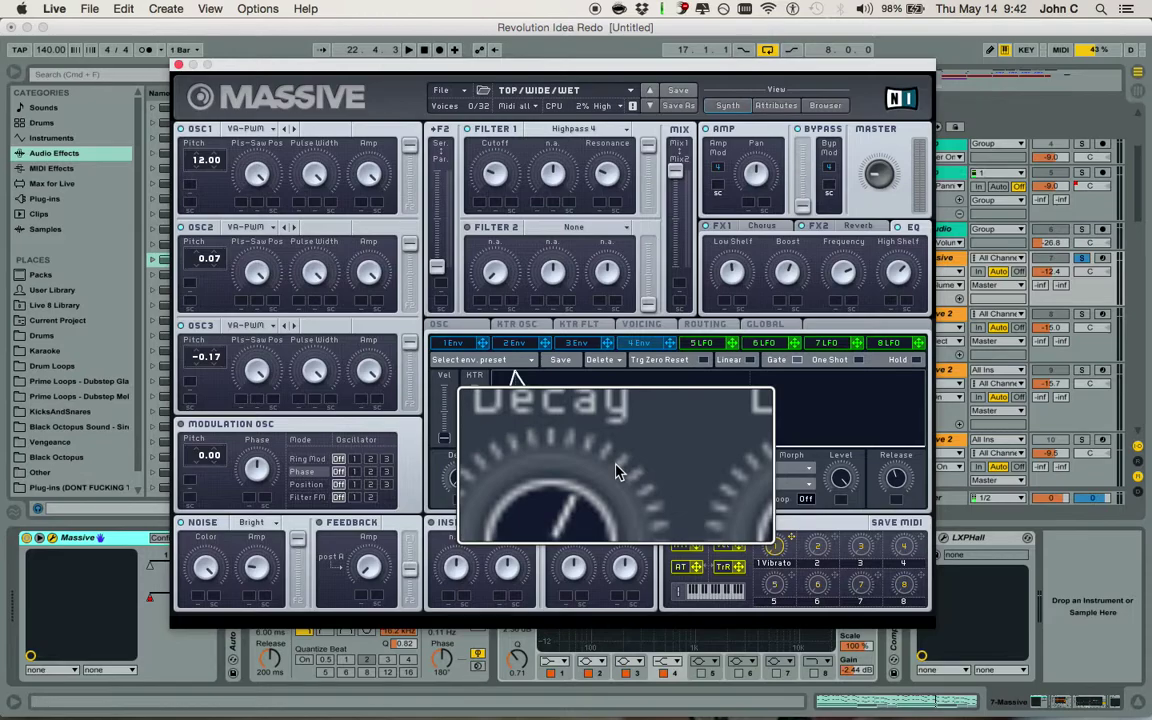
pyautogui.moveTo(606, 481)
pyautogui.mouseDown()
pyautogui.moveTo(607, 523)
pyautogui.moveTo(620, 493)
pyautogui.moveTo(610, 483)
pyautogui.mouseUp()
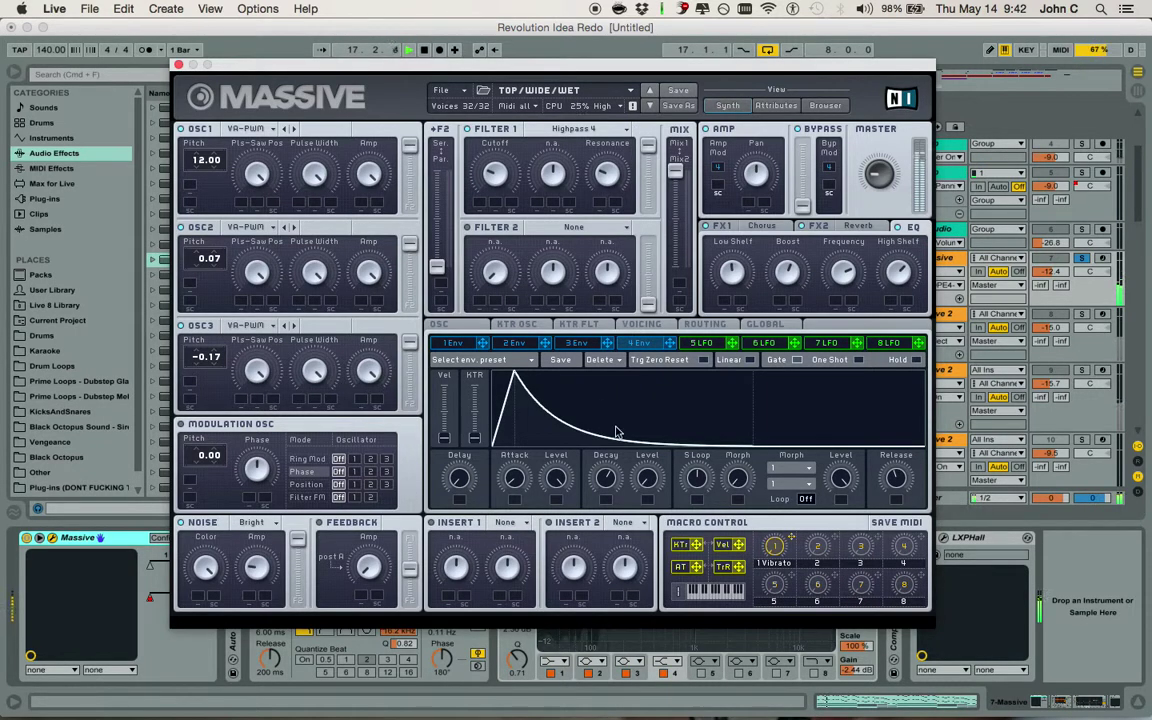
pyautogui.moveTo(605, 478); pyautogui.dragTo(607, 424)
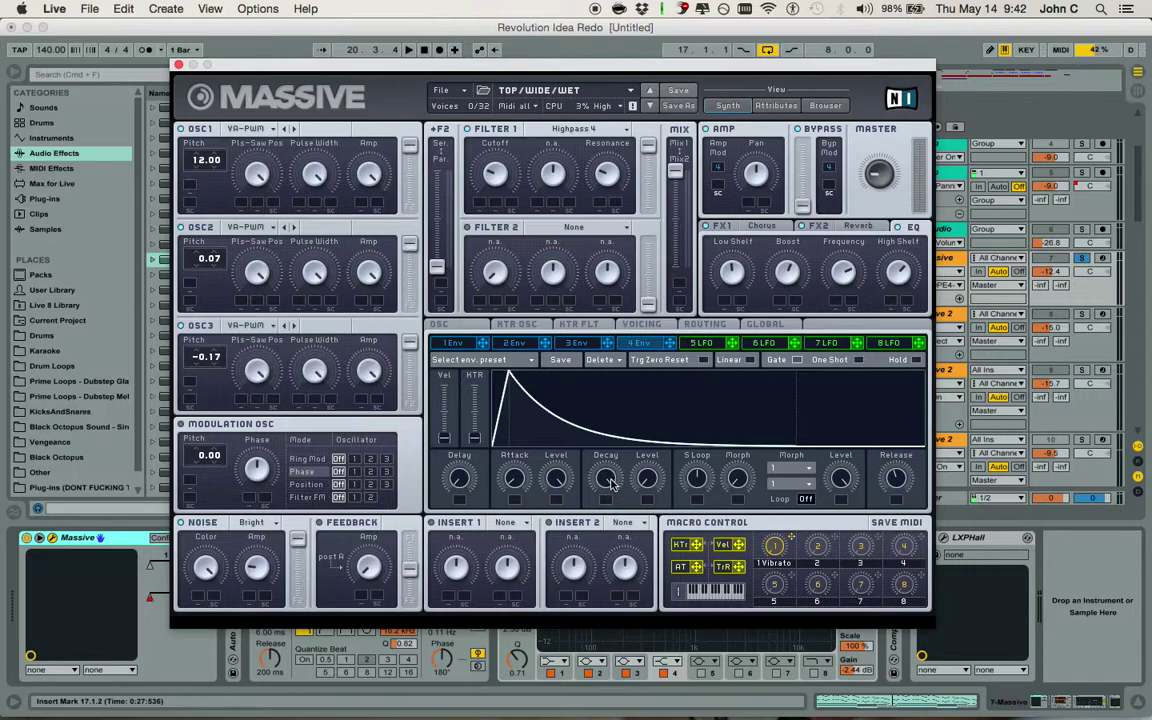
pyautogui.moveTo(645, 72); pyautogui.dragTo(628, 66)
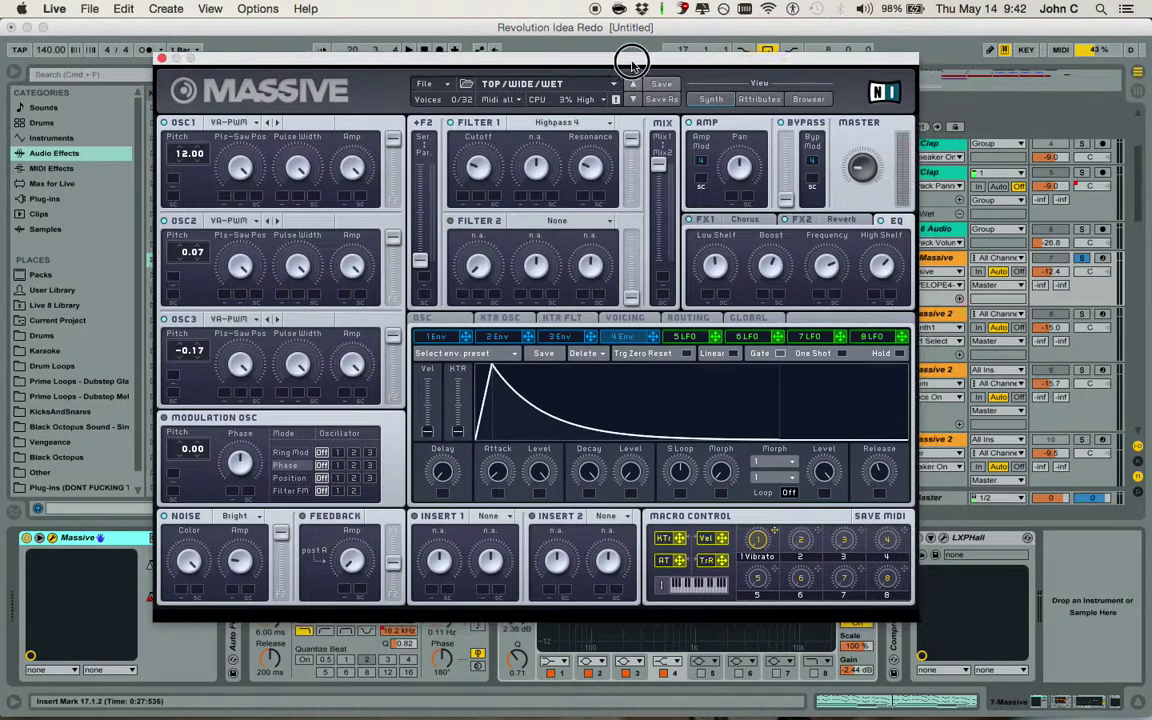
pyautogui.click(533, 421)
pyautogui.press('space')
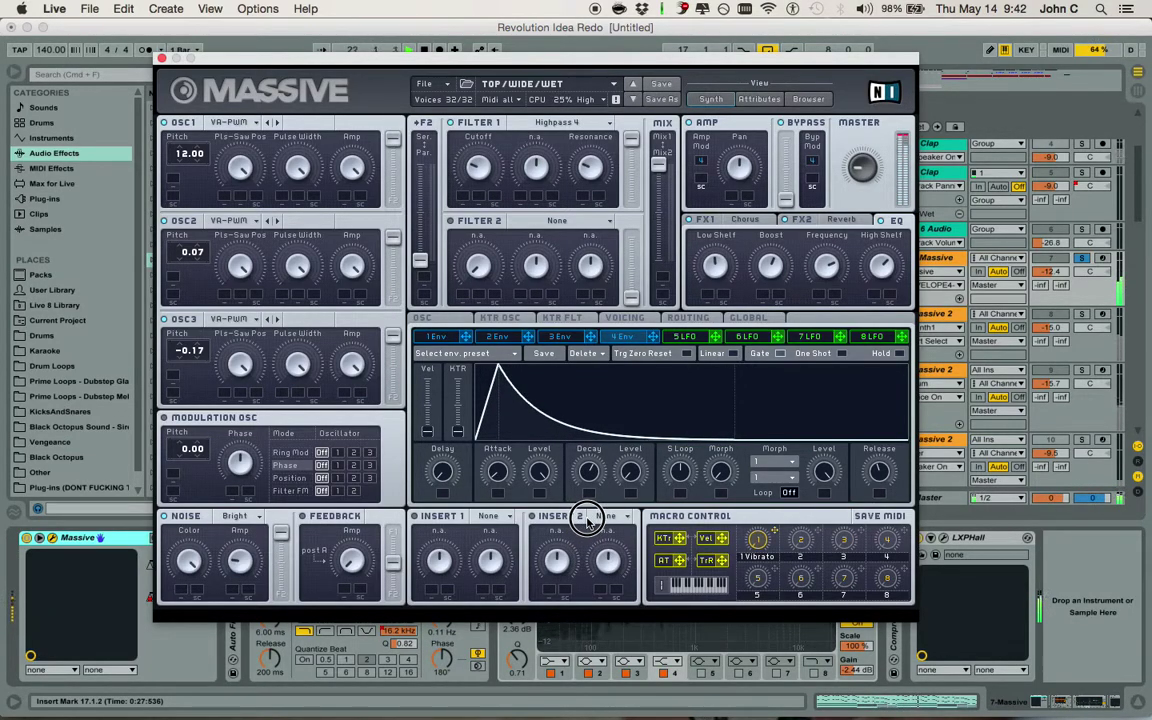
# Solo the Sylenth1 and Serum layers alongside 7 Massive, and inspect the first Auto Filter on the Massive track
pyautogui.click(160, 58)
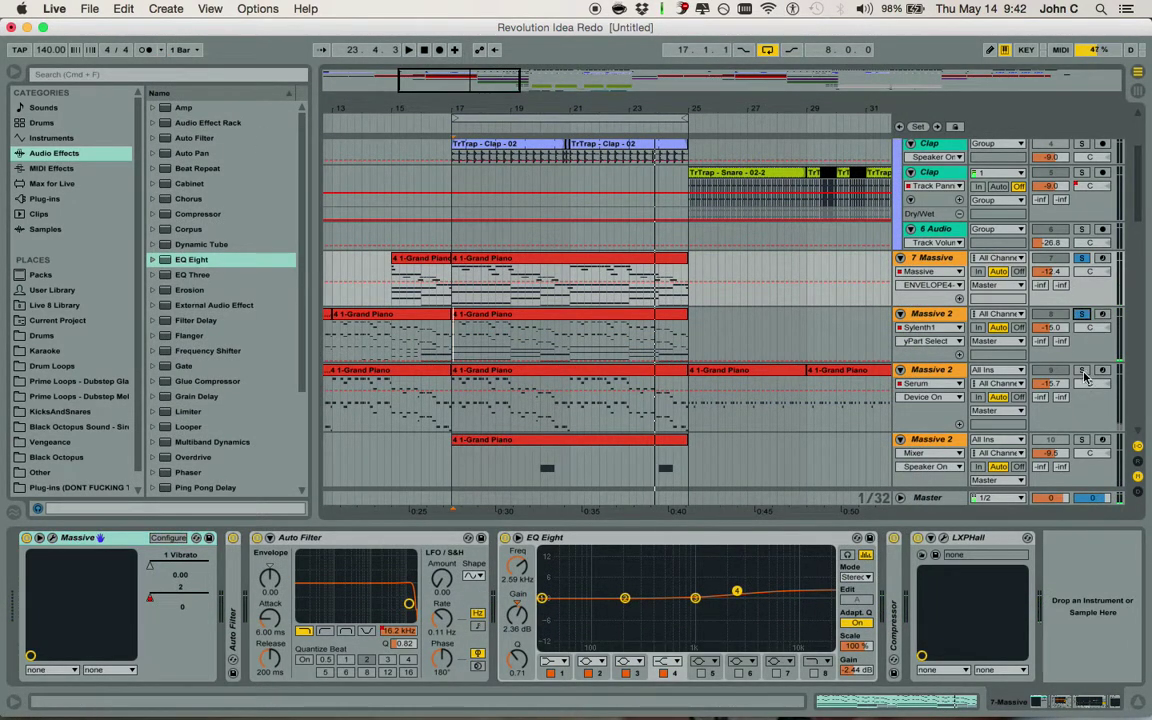
pyautogui.moveTo(1094, 350); pyautogui.dragTo(1106, 294)
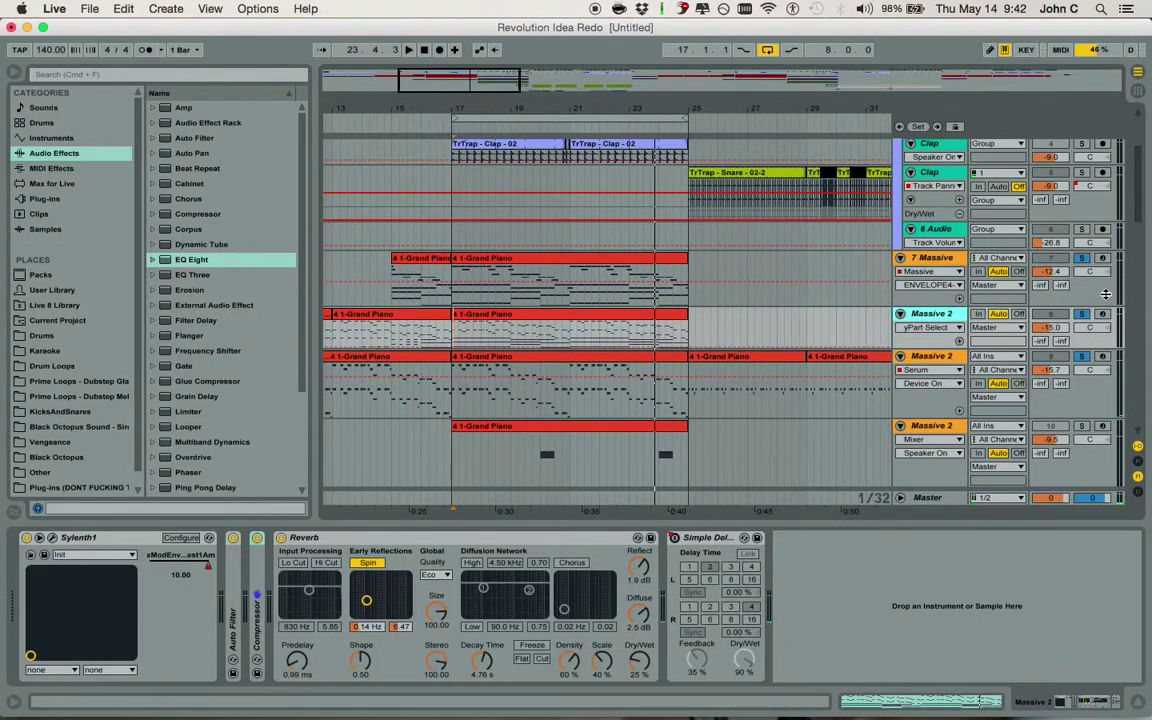
pyautogui.click(945, 258)
pyautogui.moveTo(231, 575); pyautogui.dragTo(231, 577)
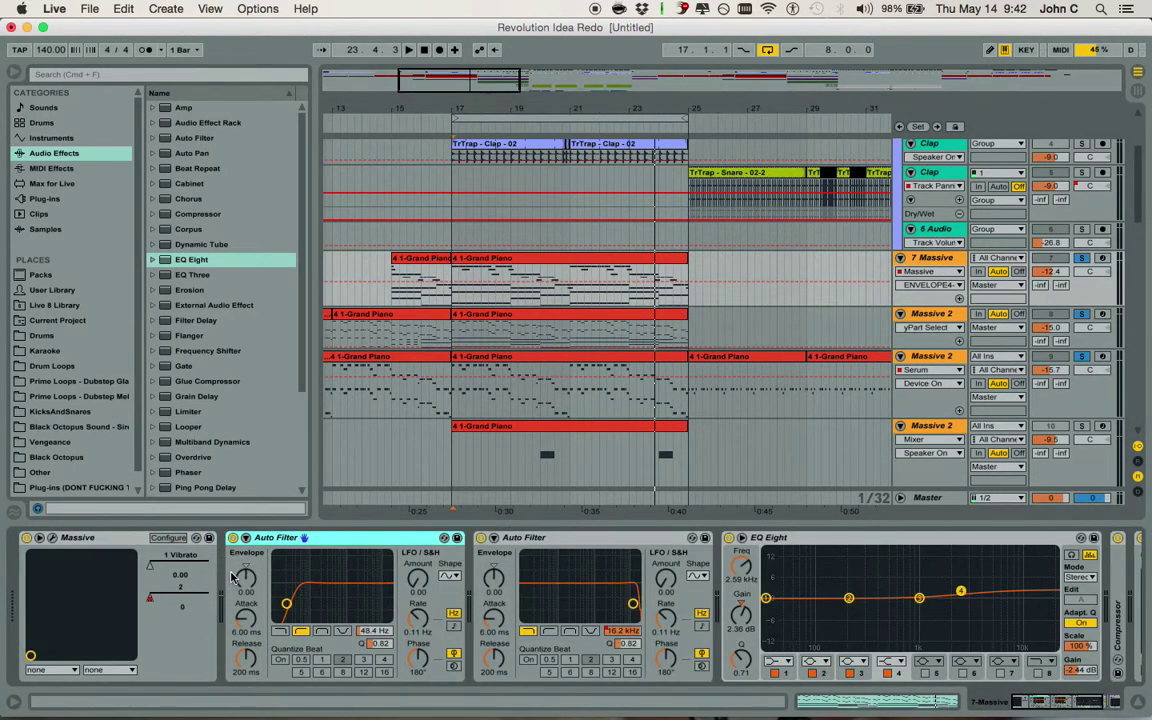
pyautogui.doubleClick(368, 532)
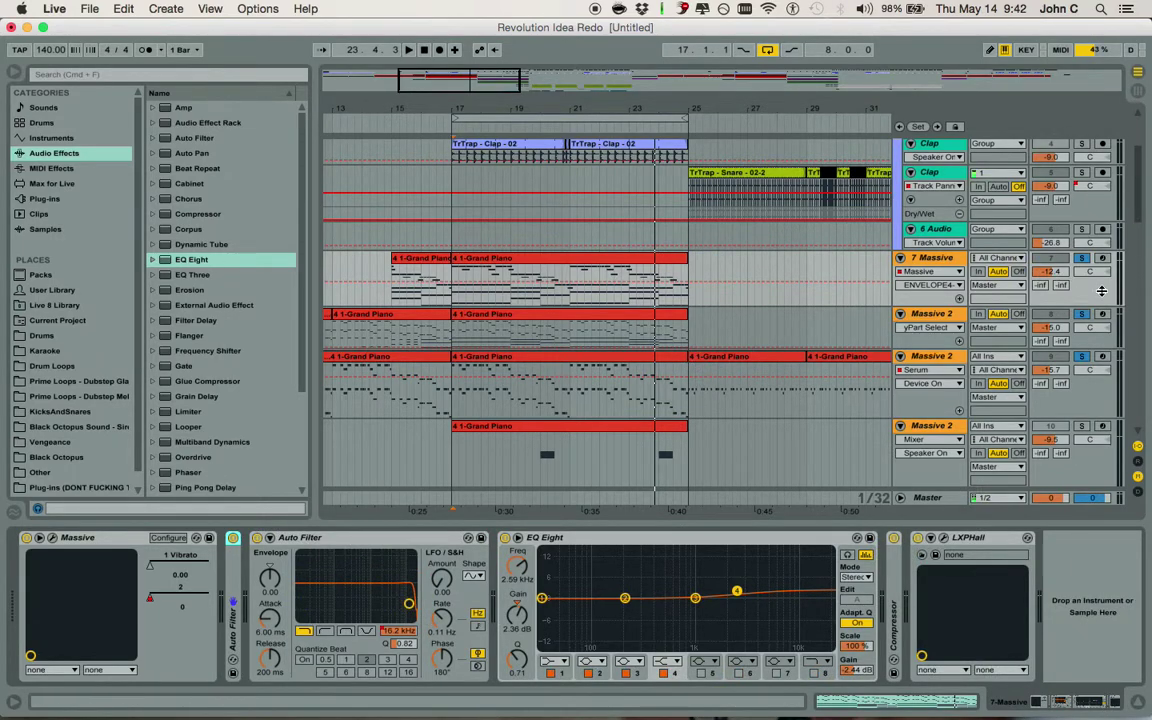
# Enlarge the 7 Massive track to show its Auto Filter Frequency automation, and play from the clip at bar 15
pyautogui.moveTo(1101, 290); pyautogui.dragTo(1101, 392)
pyautogui.click(940, 271)
pyautogui.click(938, 314)
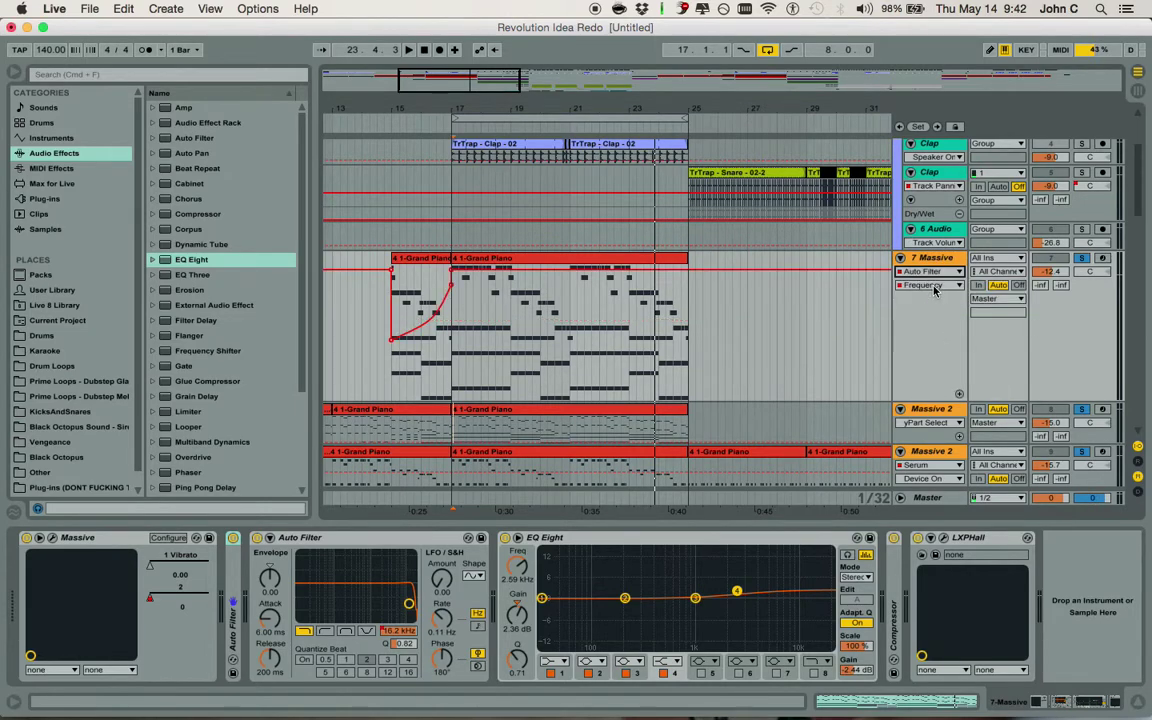
pyautogui.click(420, 258)
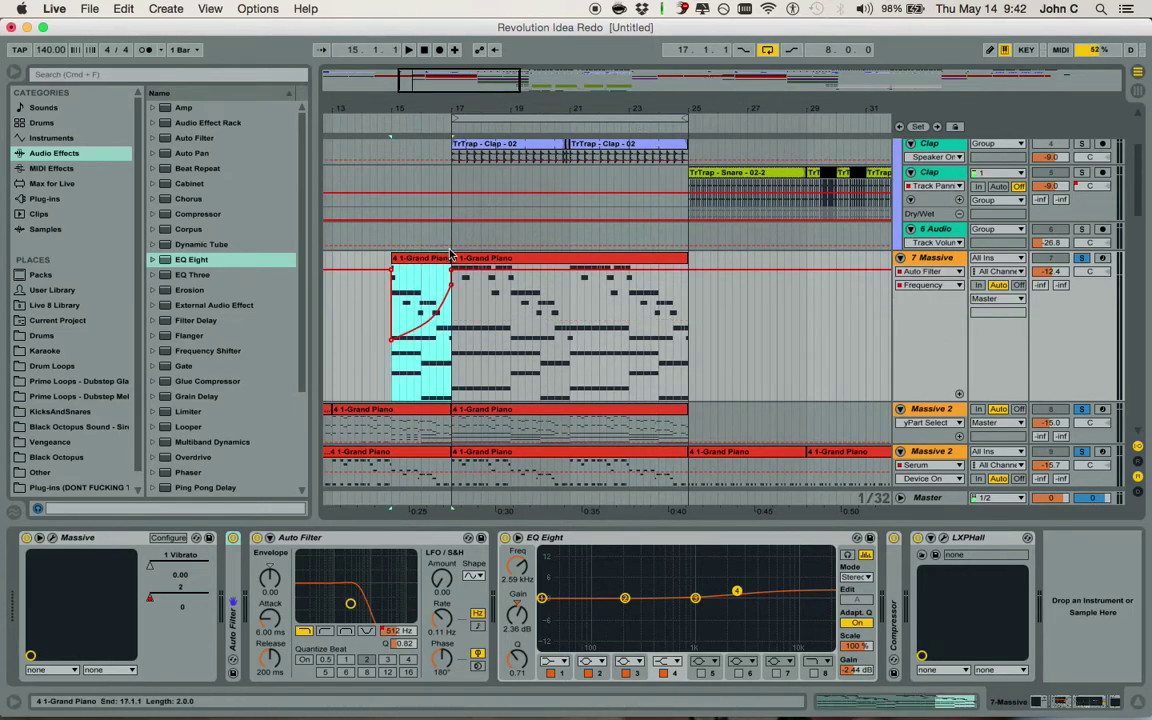
pyautogui.press('space')
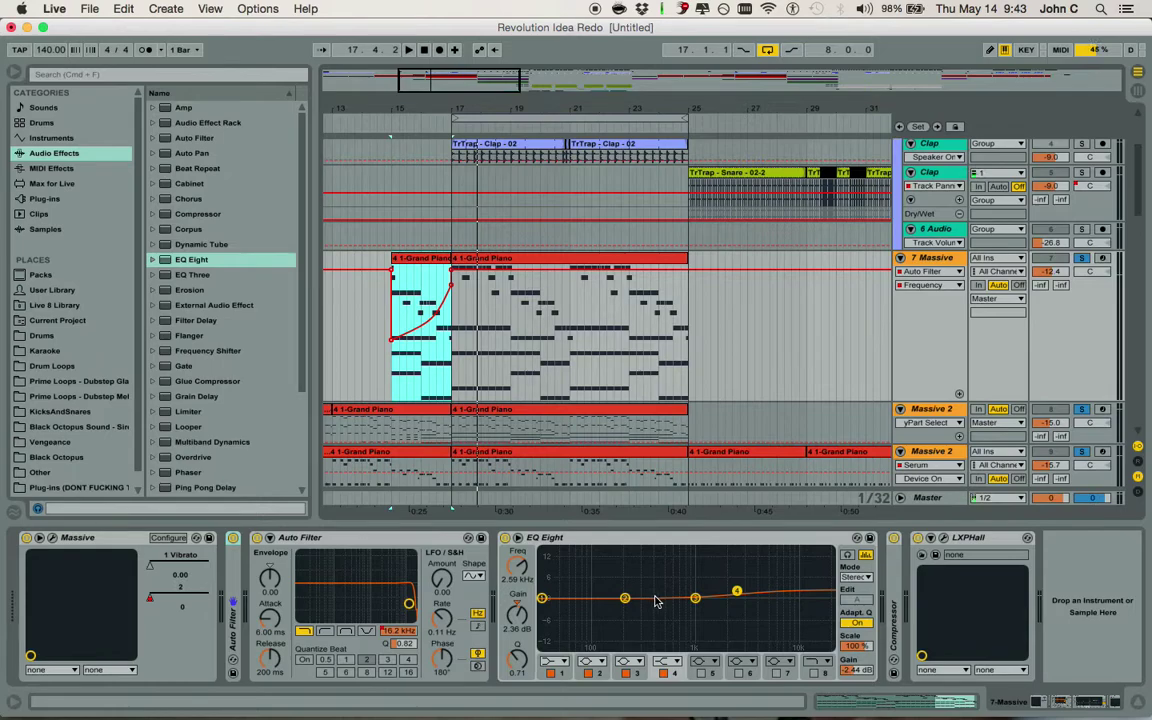
# Inspect the high-shelf band of the EQ Eight and the Compressor settings on the 7 Massive track, and fold both devices
pyautogui.click(737, 594)
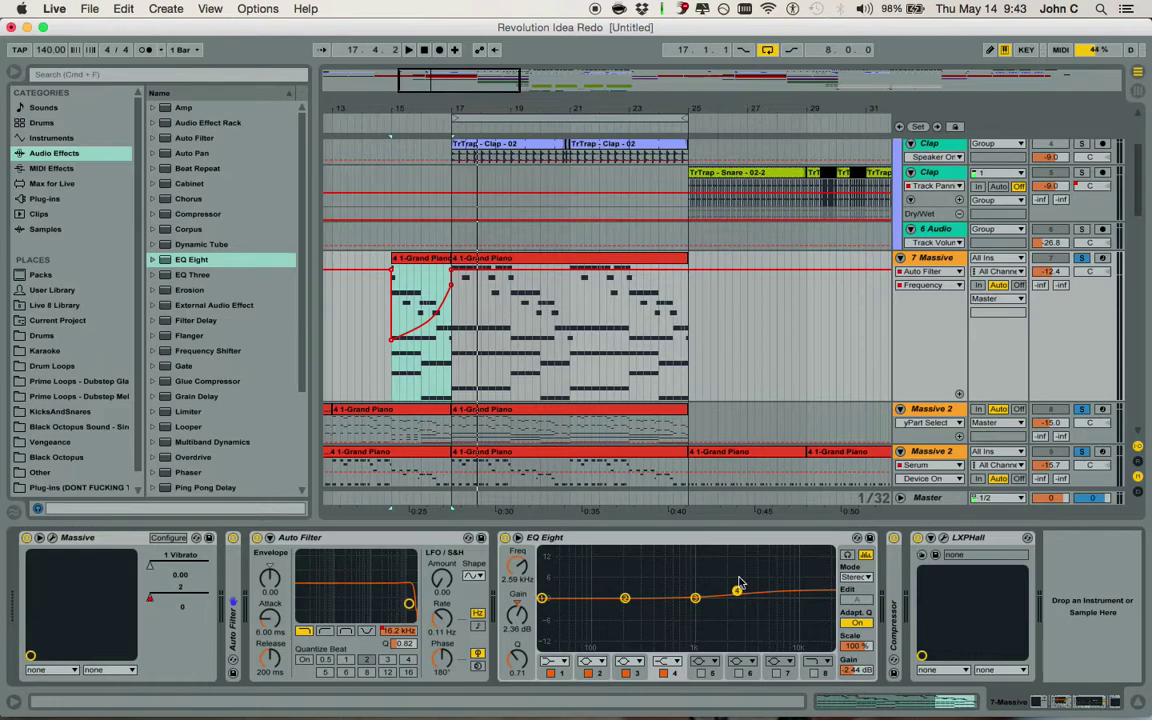
pyautogui.click(517, 537)
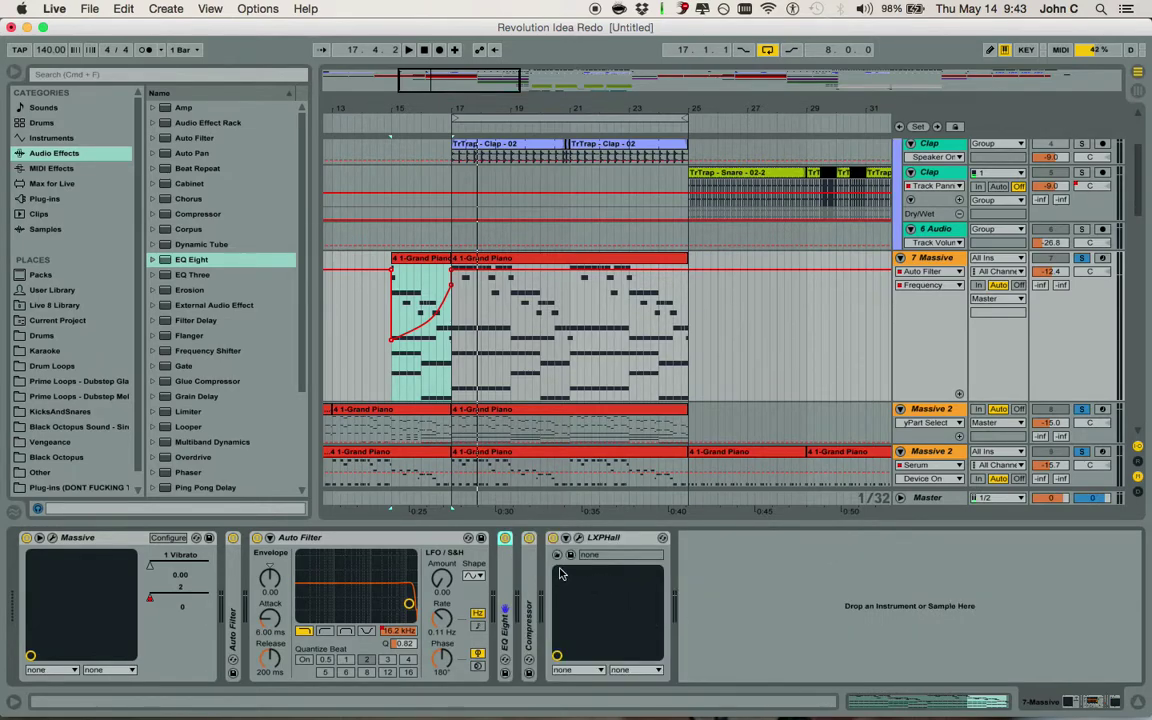
pyautogui.doubleClick(528, 573)
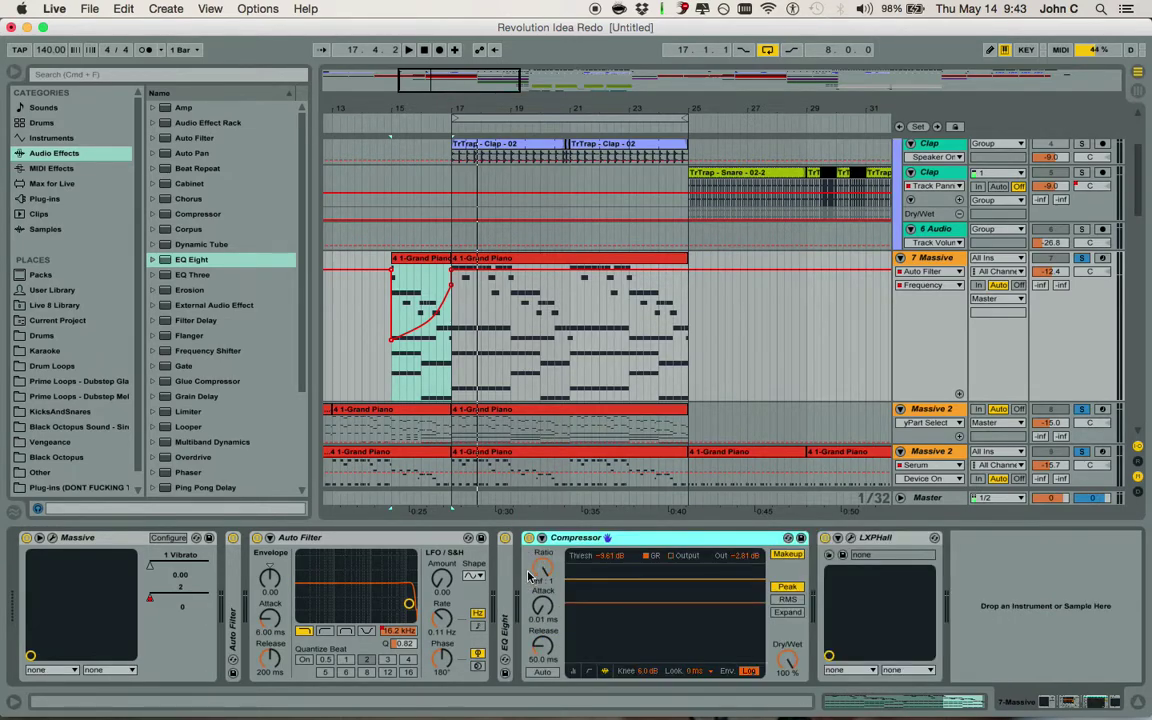
pyautogui.doubleClick(568, 537)
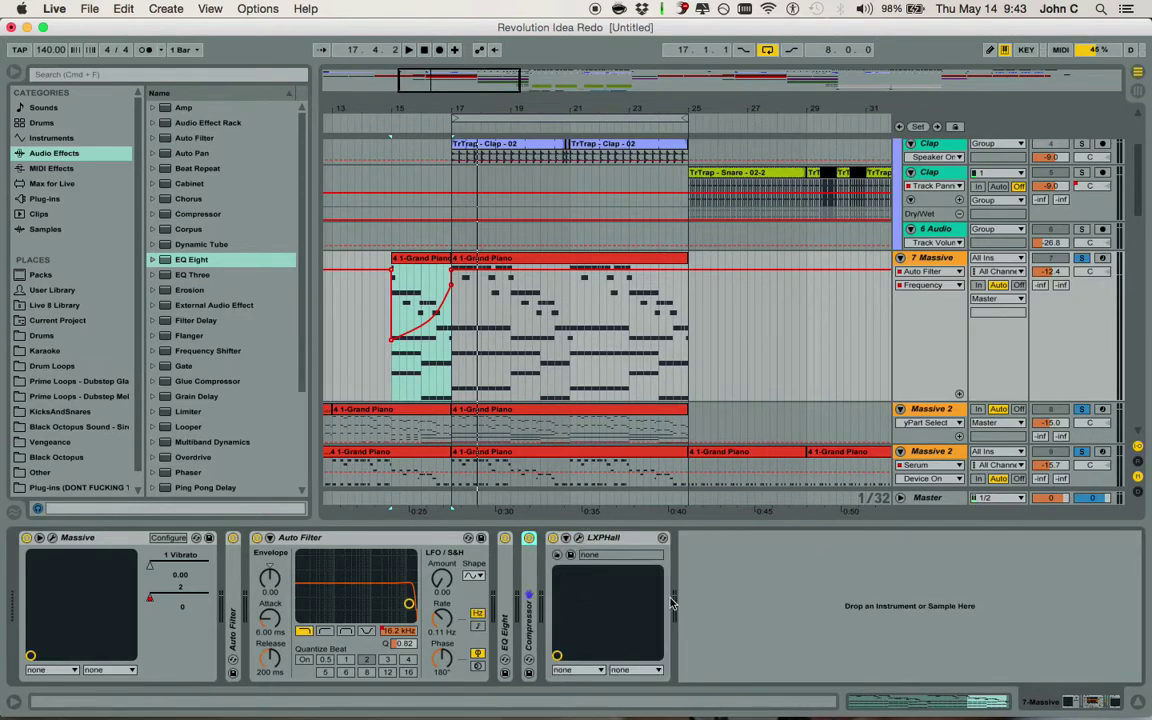
# Open the LXPHall reverb on the 7 Massive track to show its Large Neutral Hall settings, and close its window
pyautogui.click(565, 537)
pyautogui.moveTo(624, 381); pyautogui.dragTo(506, 149)
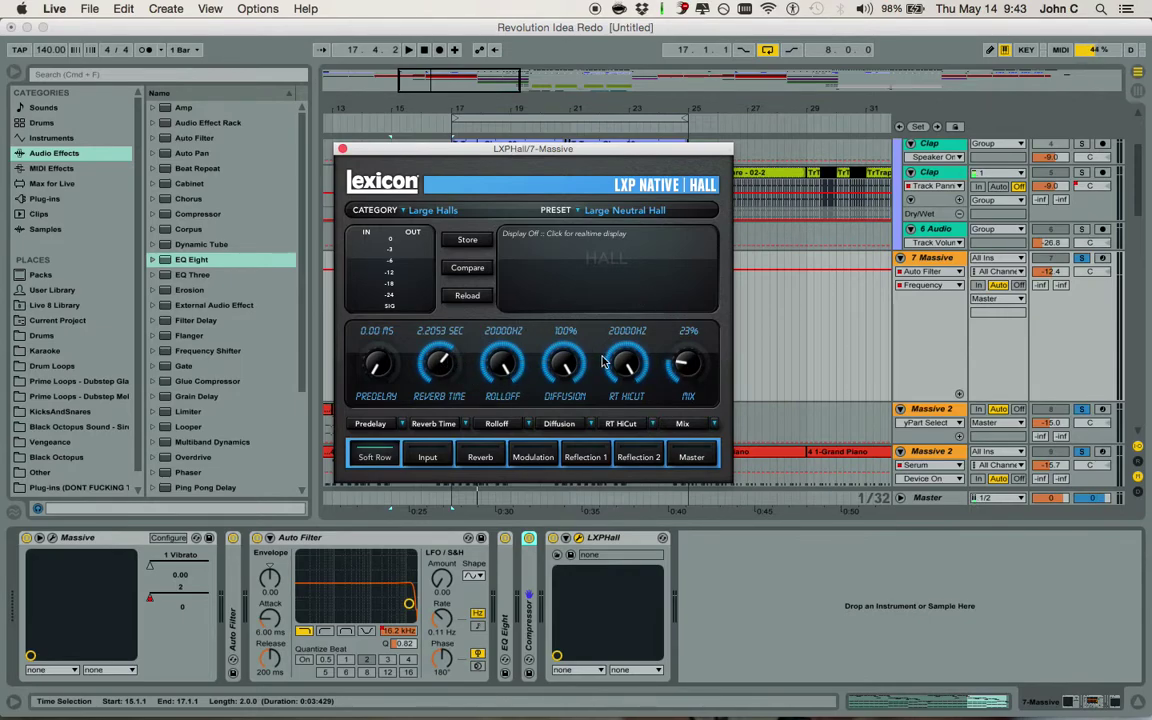
pyautogui.click(341, 149)
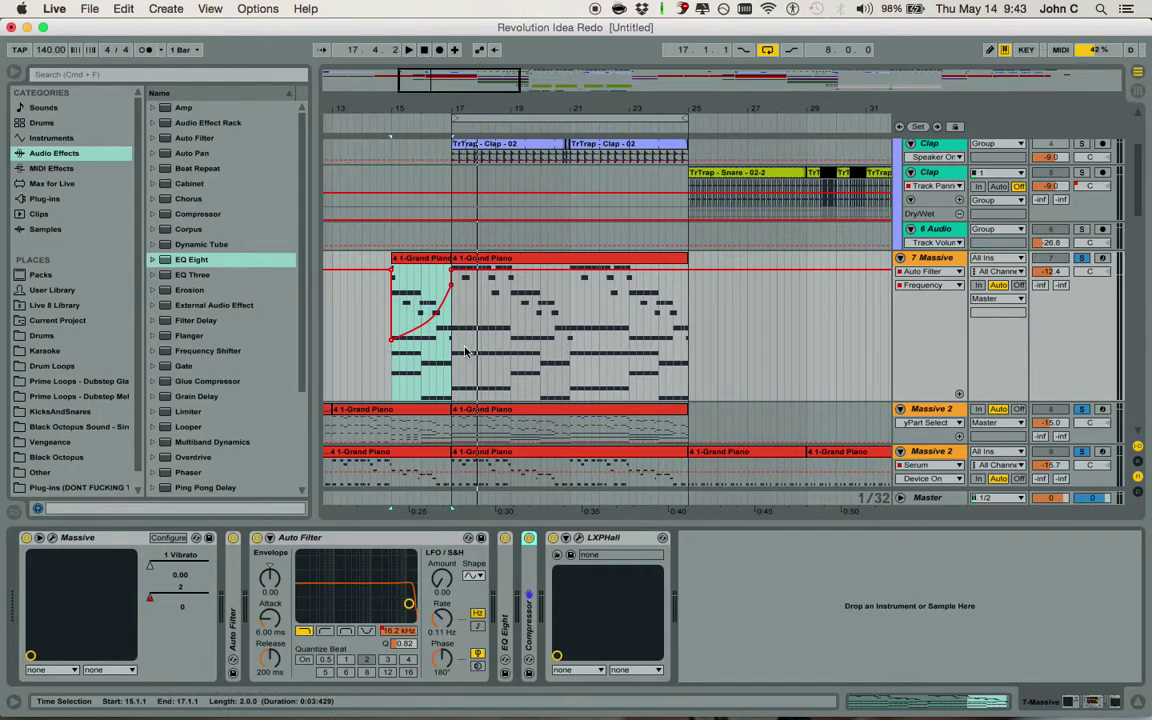
# Play the soloed synth layers from bar 17 and reduce the height of the 7 Massive track
pyautogui.click(465, 352)
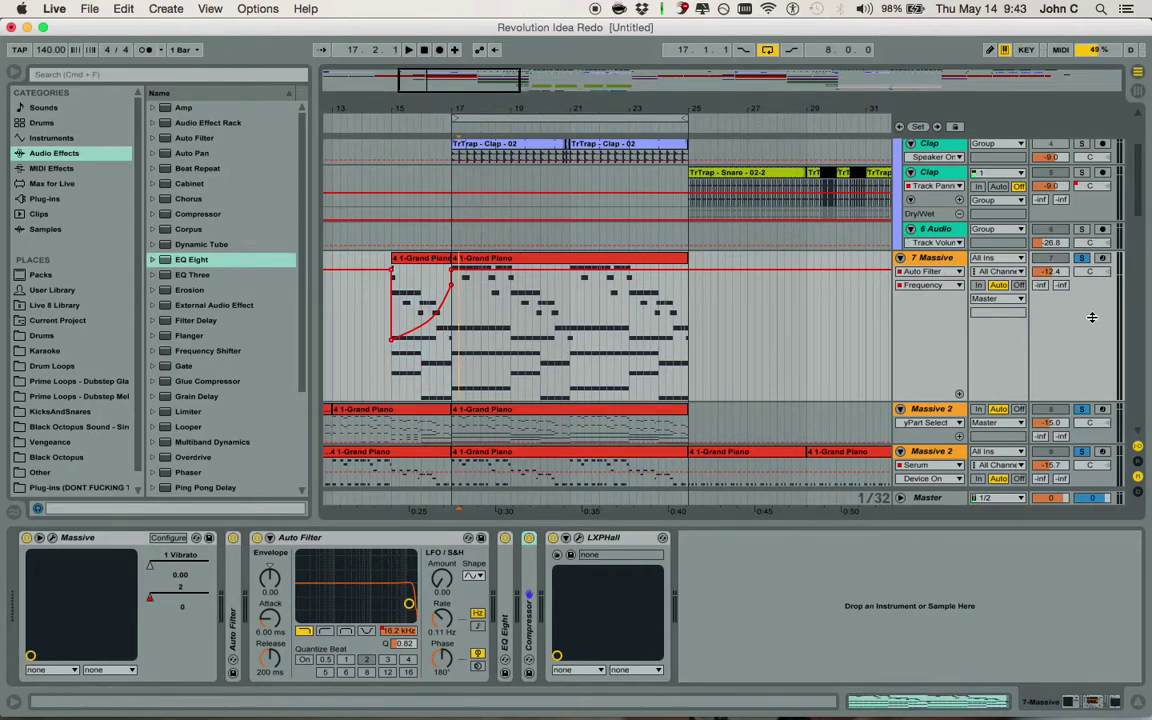
pyautogui.scroll(-3, 1092, 316)
pyautogui.scroll(3, 495, 318)
pyautogui.press('space')
pyautogui.scroll(-4, 937, 322)
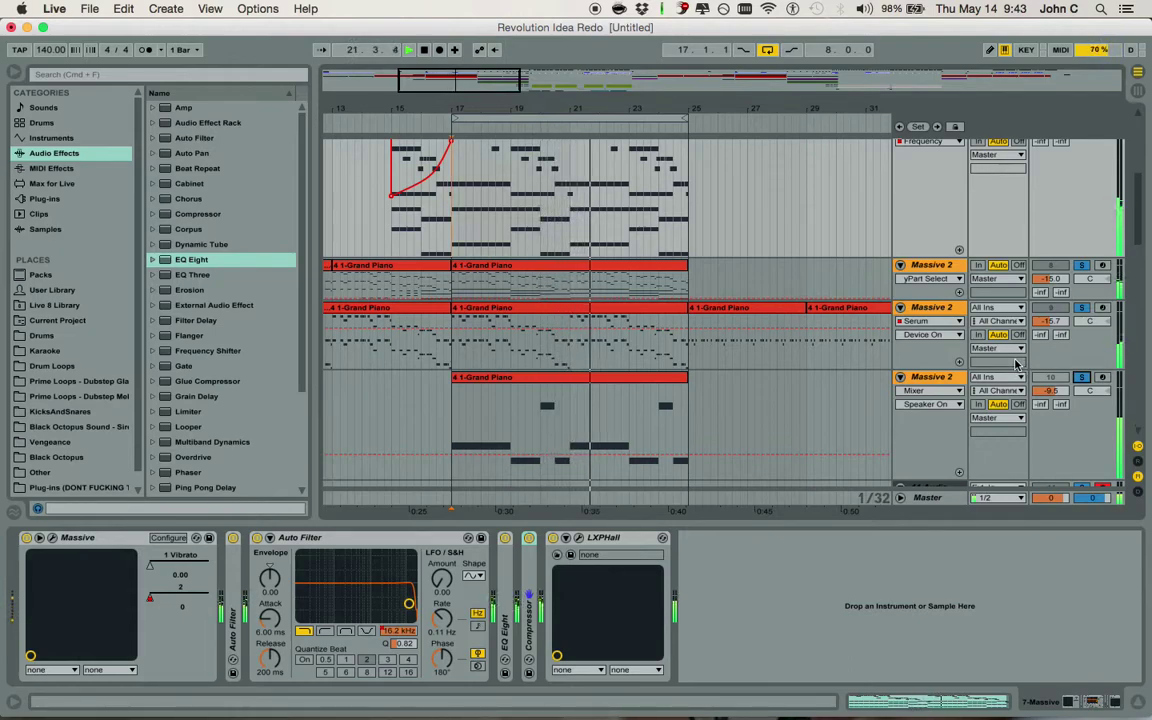
pyautogui.scroll(5, 1015, 364)
pyautogui.scroll(-3, 1073, 262)
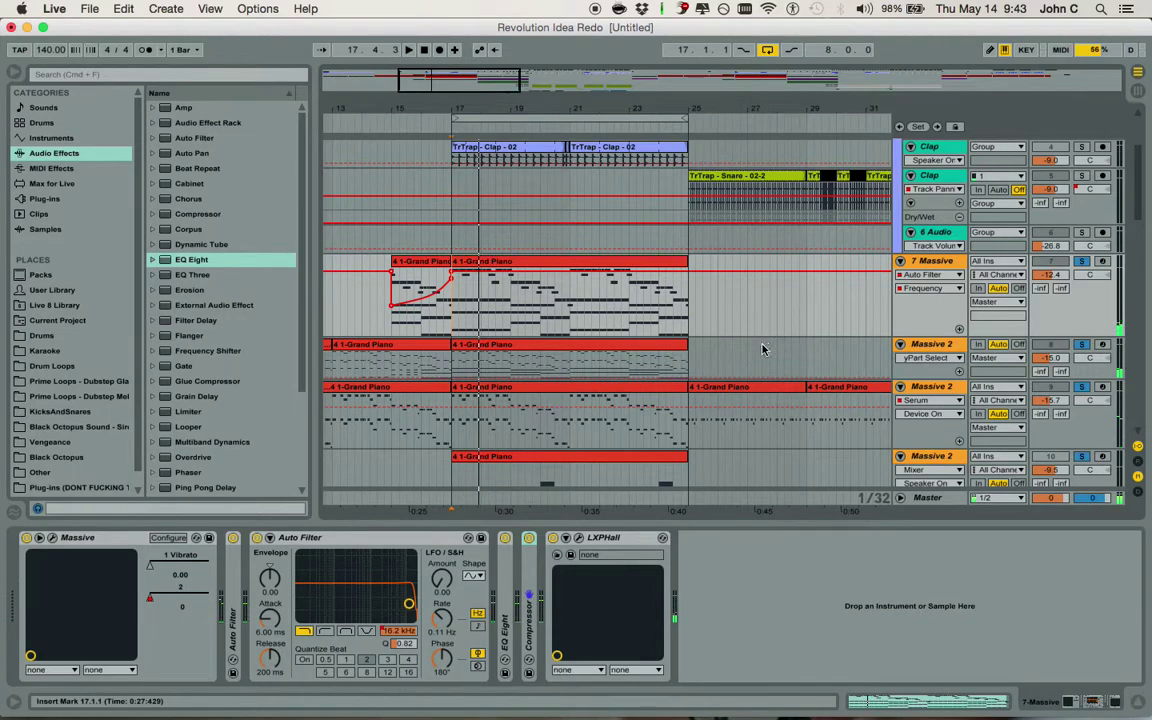
# Select the green clip between bars 17 and 25 on the Massive 2 track (13) and play it with the soloed layers
pyautogui.scroll(-5, 762, 348)
pyautogui.scroll(-4, 691, 313)
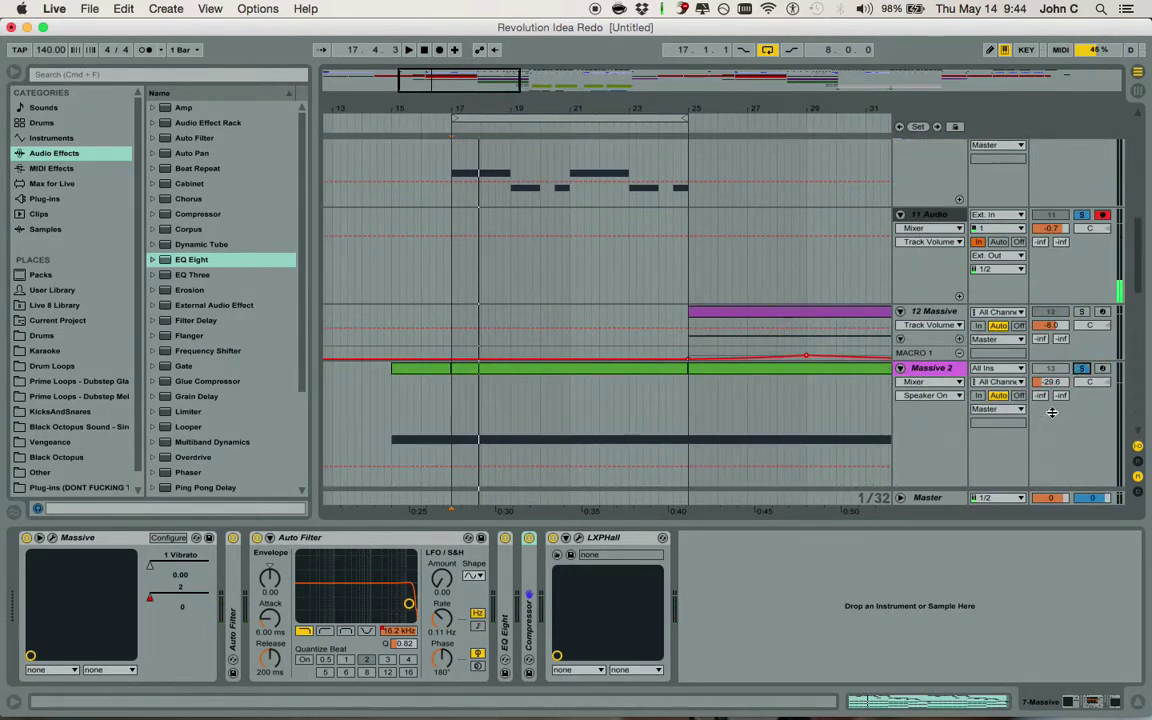
pyautogui.click(675, 373)
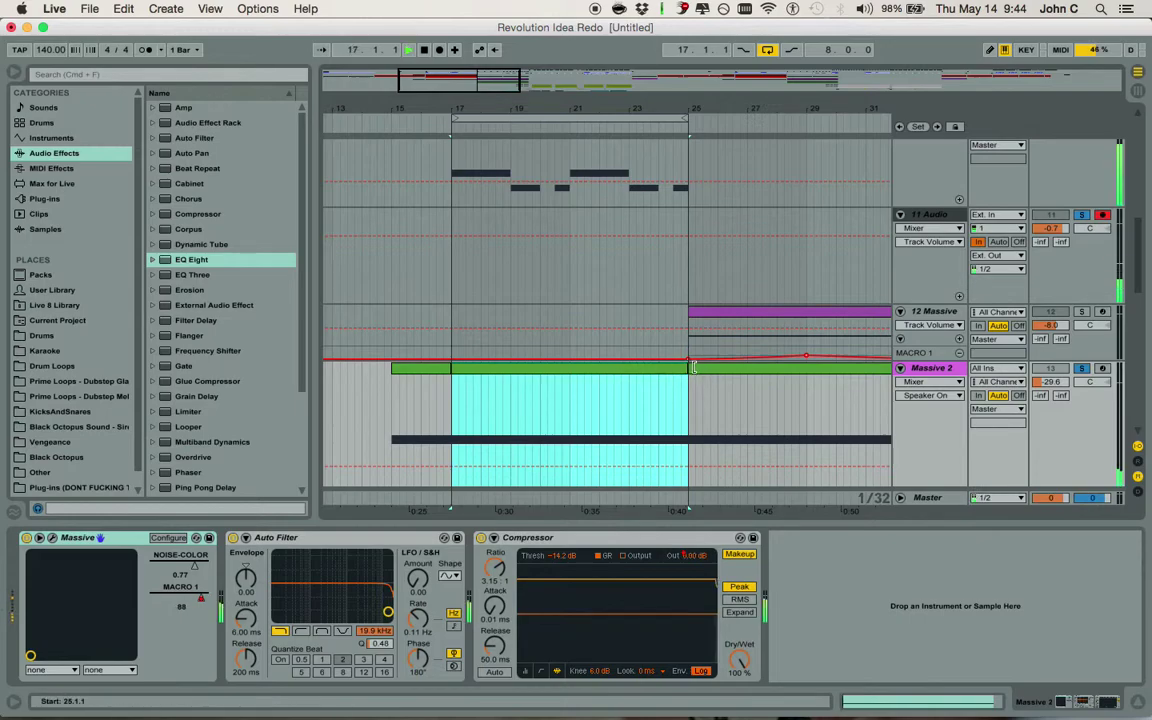
pyautogui.press('space')
# Clear the solos, mute Massive 2 tracks 10 and 13, and play the mix from just before bar 15
pyautogui.scroll(5, 893, 380)
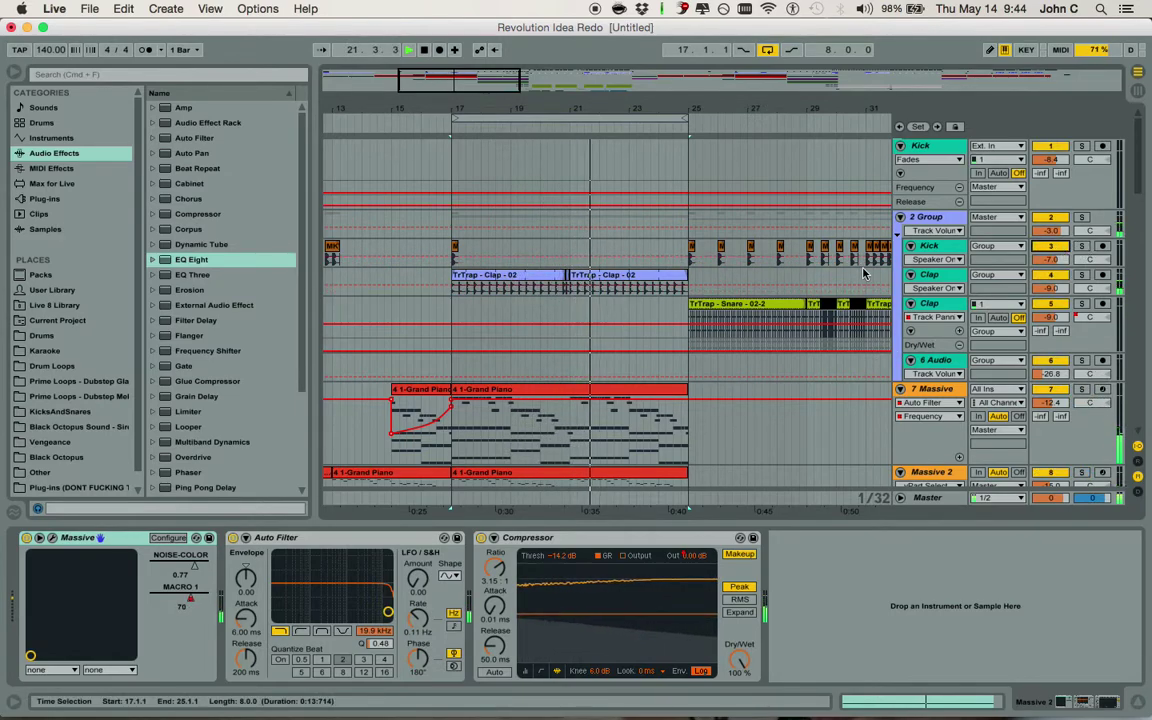
pyautogui.scroll(-5, 390, 204)
pyautogui.click(390, 204)
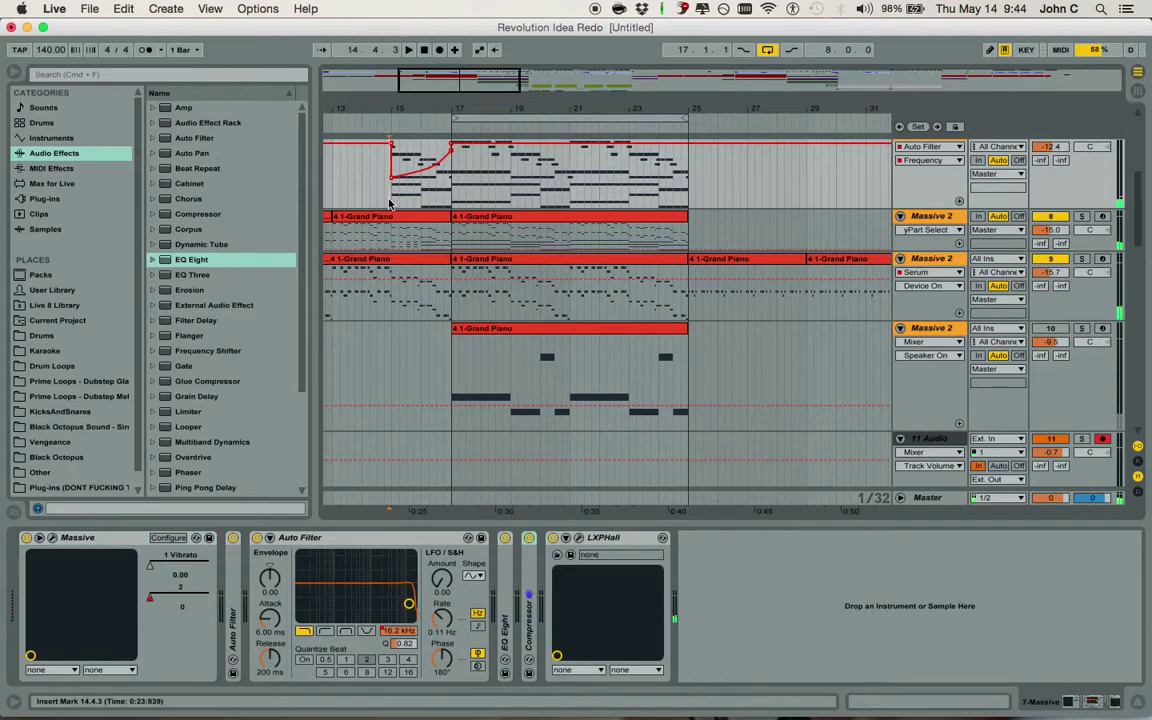
pyautogui.press('space')
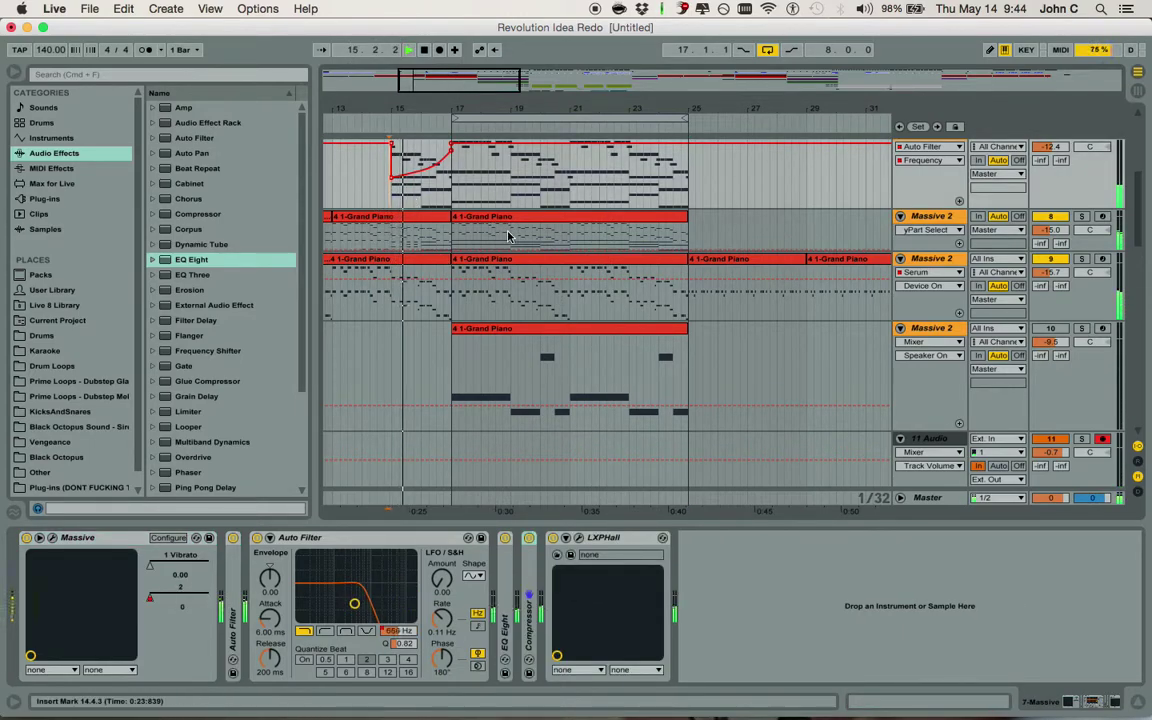
pyautogui.scroll(6, 506, 237)
pyautogui.scroll(-3, 560, 240)
pyautogui.scroll(-5, 580, 241)
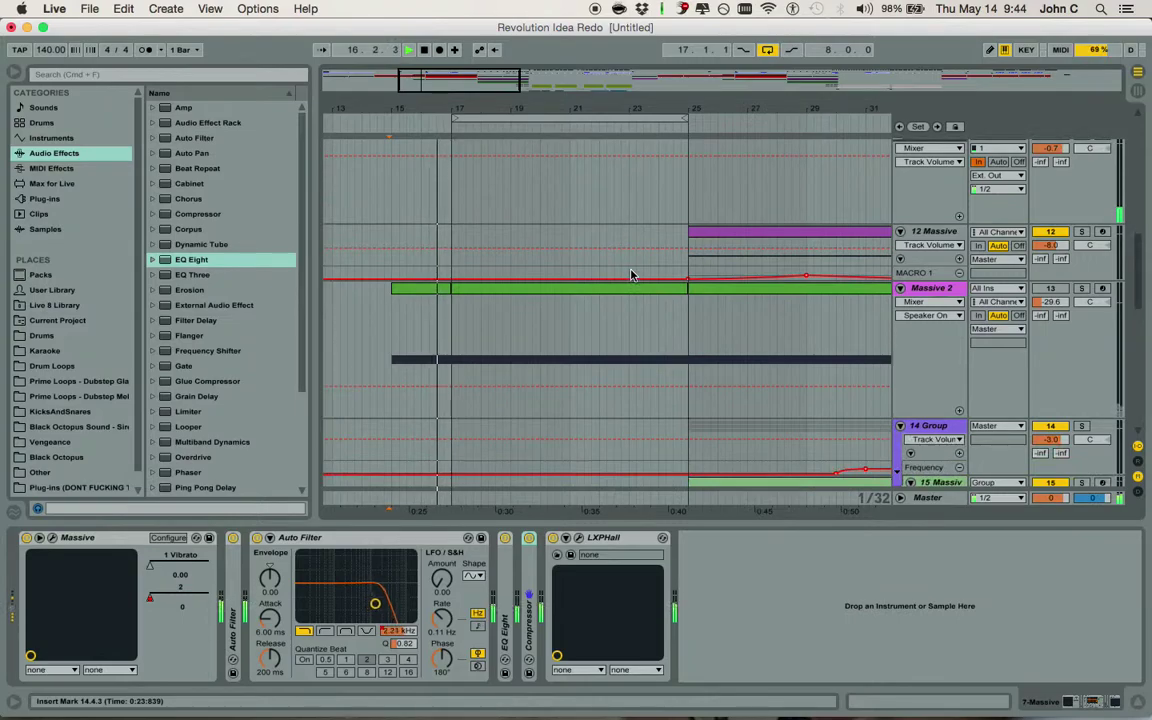
pyautogui.scroll(4, 630, 275)
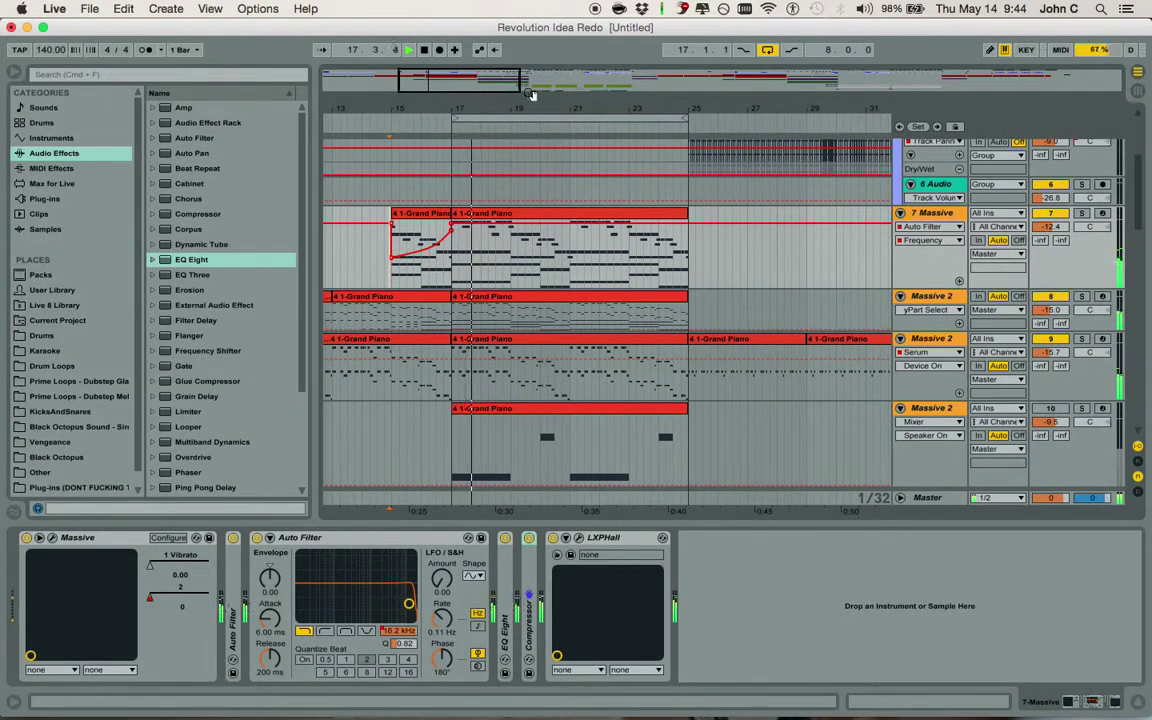
pyautogui.moveTo(532, 103)
pyautogui.mouseDown()
pyautogui.moveTo(532, 118)
pyautogui.moveTo(545, 118)
pyautogui.mouseUp()
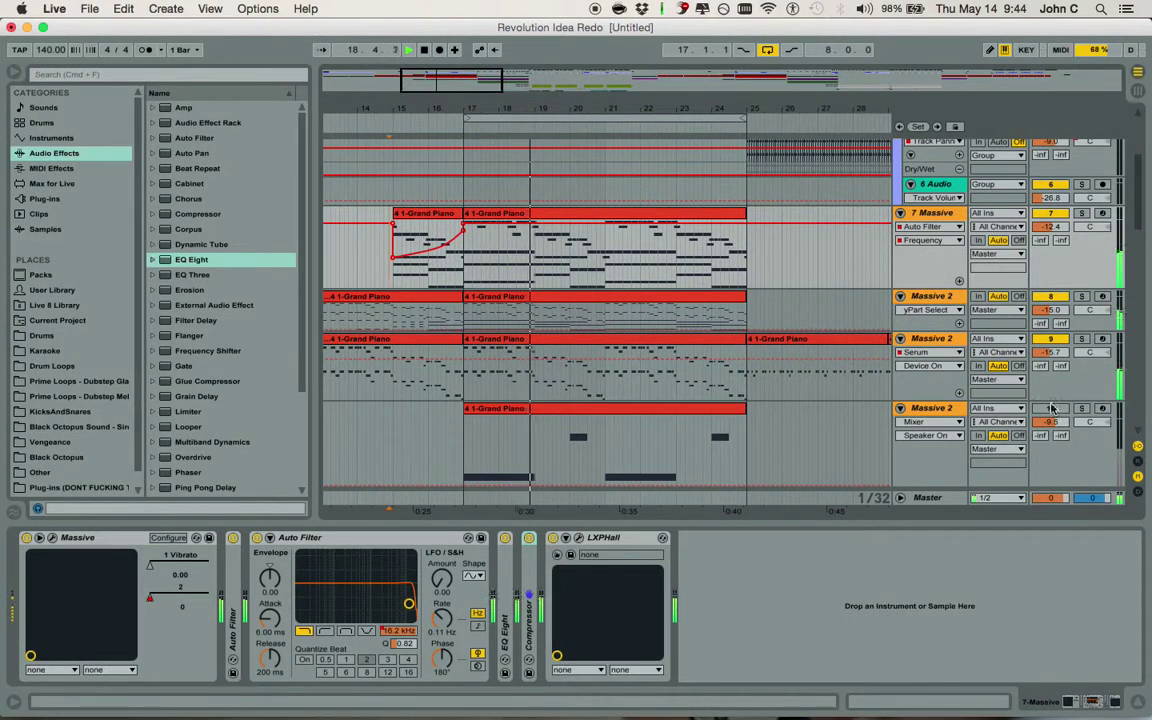
# Reactivate Massive 2 track 10, replay from bar 15, and bring Massive 2 track 13 back in
pyautogui.press('space')
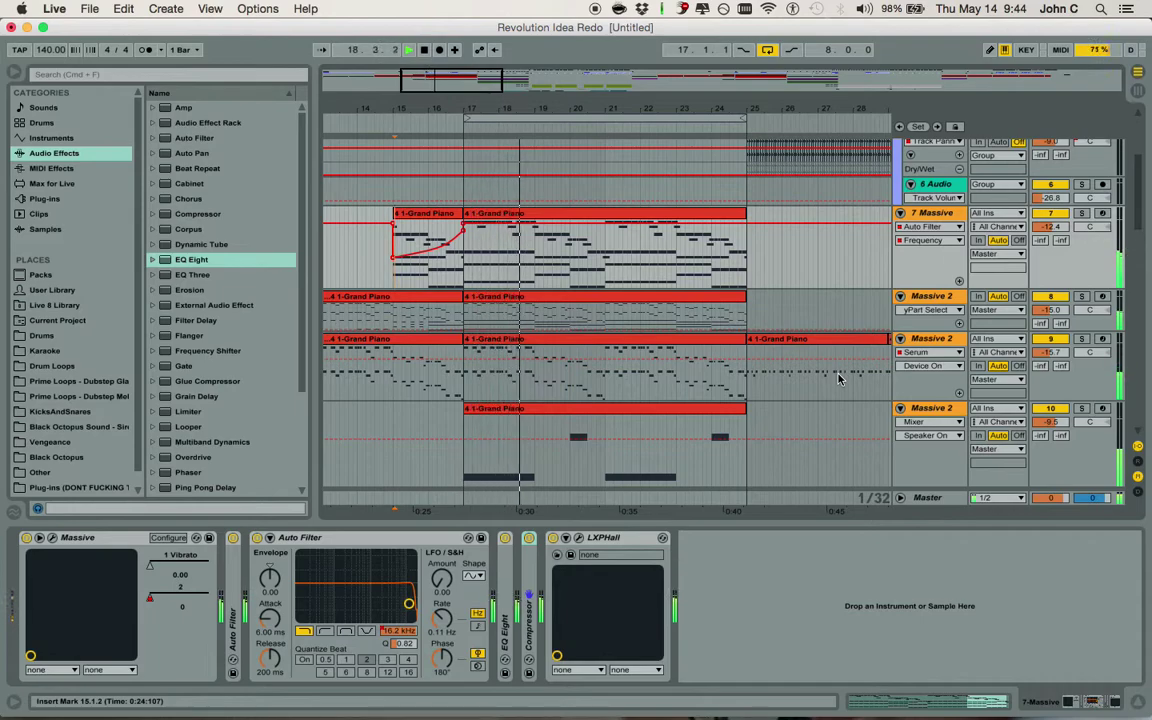
pyautogui.scroll(3, 838, 380)
pyautogui.scroll(-5, 838, 385)
pyautogui.scroll(-9, 838, 385)
pyautogui.scroll(1, 838, 385)
pyautogui.scroll(1, 838, 385)
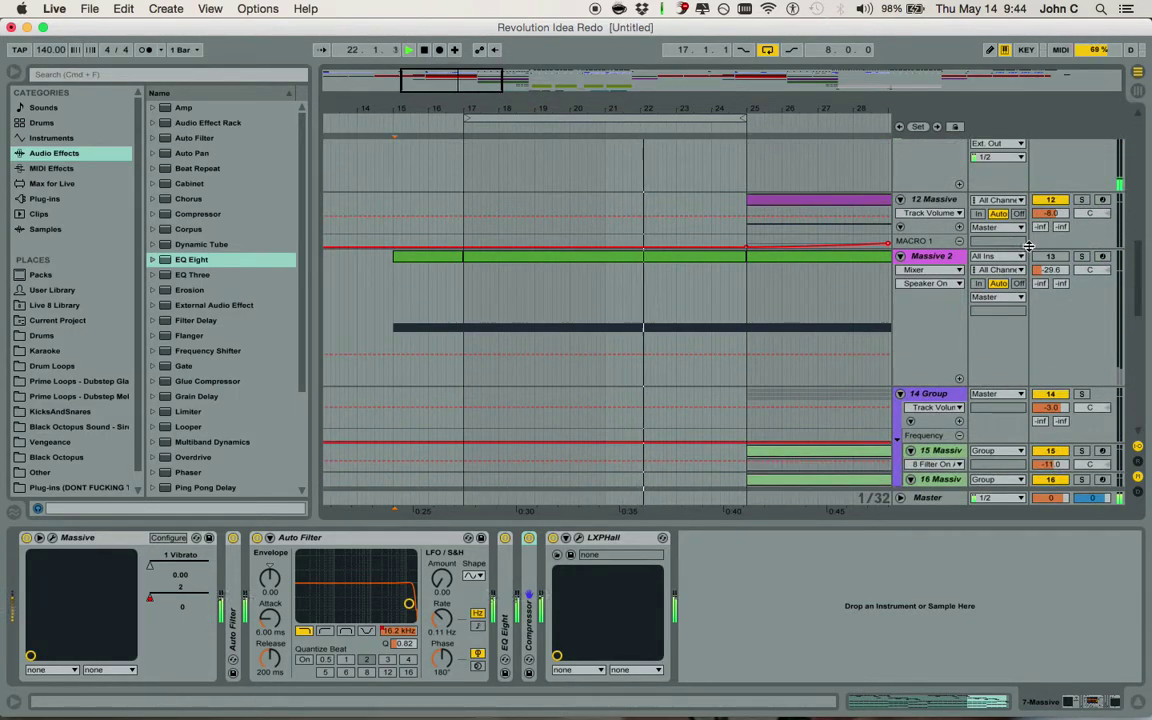
pyautogui.scroll(10, 675, 368)
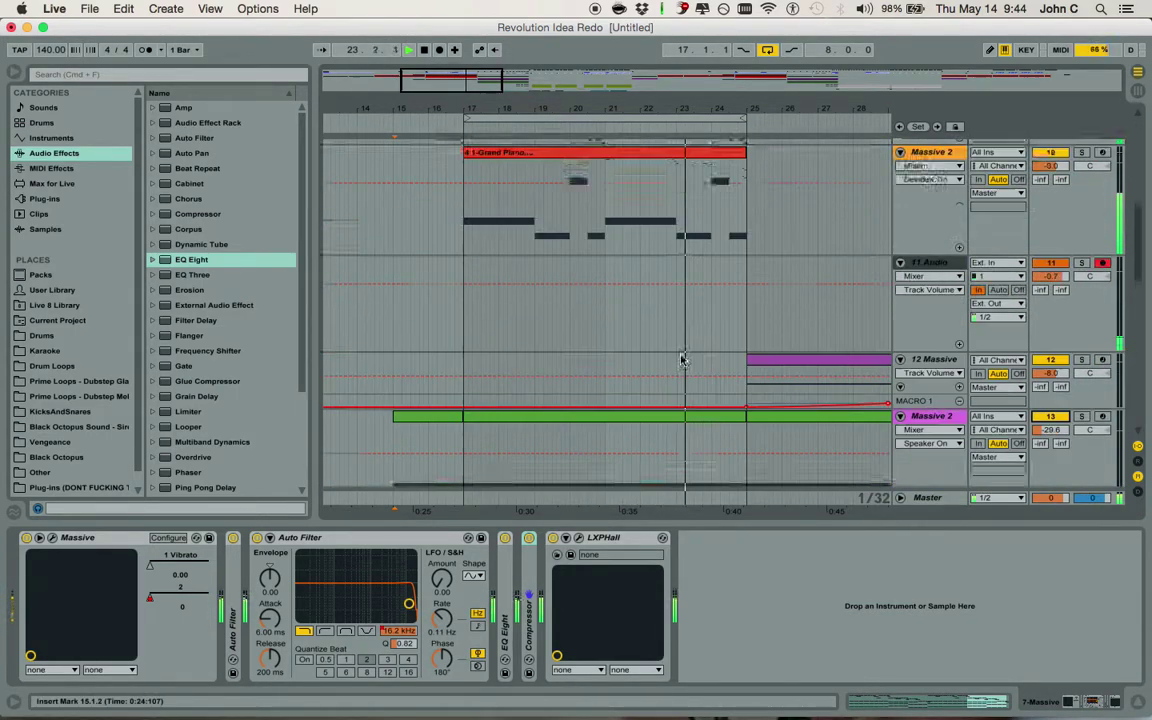
# Reduce the heights of the 7 Massive track, Massive 2 tracks 9 and 10, and the 11 Audio track while the loop plays
pyautogui.moveTo(1087, 358); pyautogui.dragTo(1087, 344)
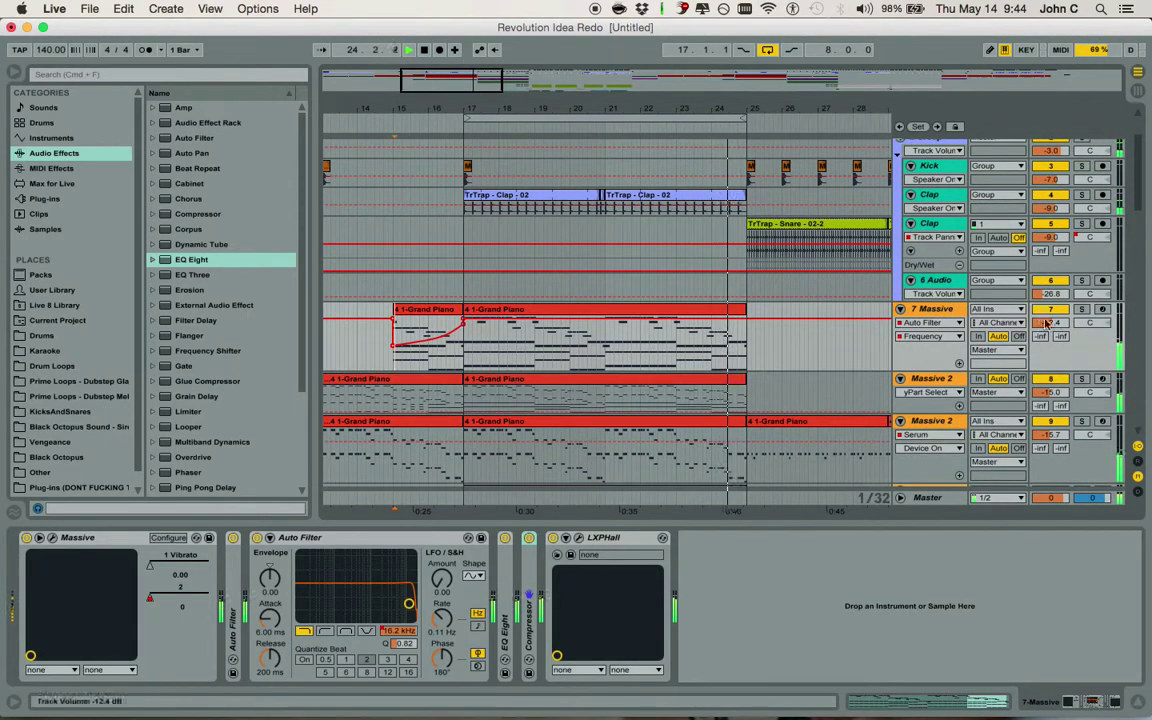
pyautogui.moveTo(642, 85); pyautogui.dragTo(642, 110)
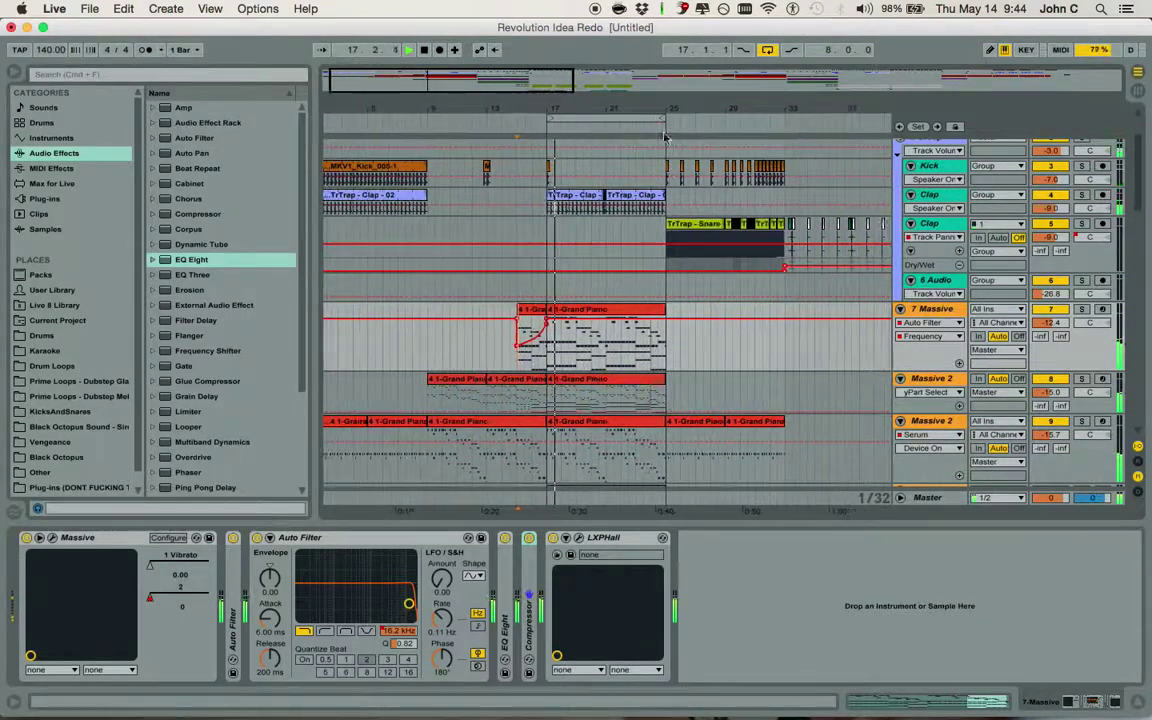
pyautogui.scroll(-3, 1006, 340)
pyautogui.click(1110, 355)
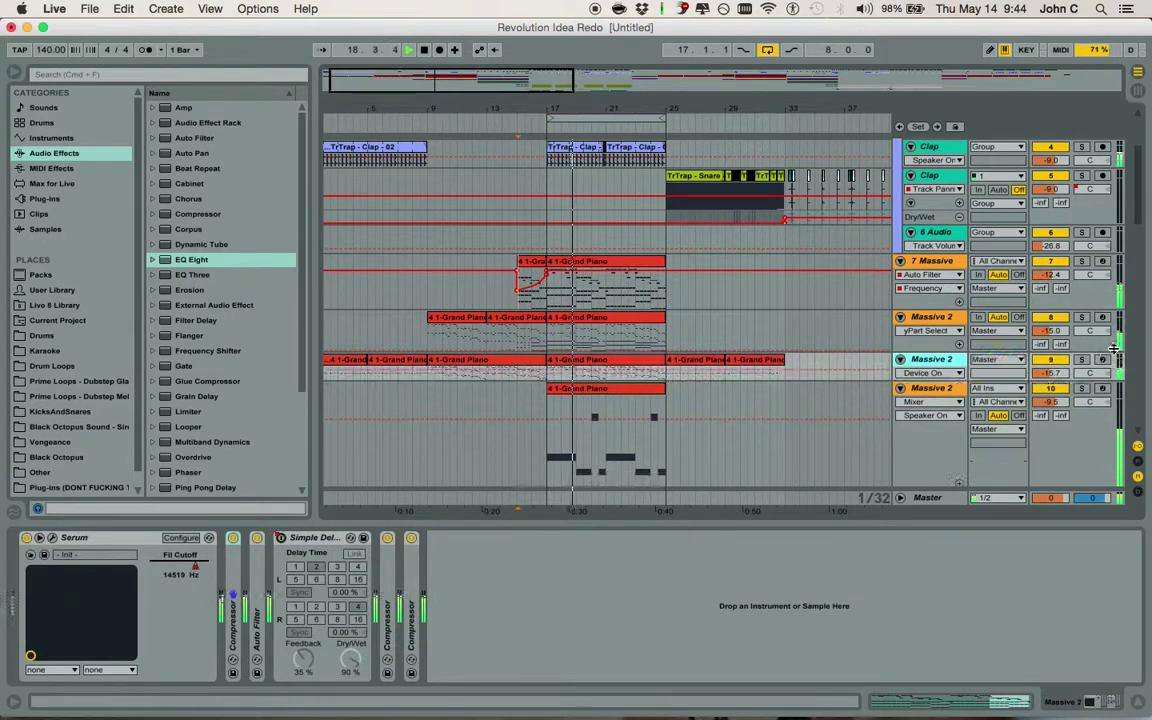
pyautogui.moveTo(1110, 425); pyautogui.dragTo(1110, 376)
pyautogui.scroll(-3, 1110, 390)
pyautogui.scroll(-3, 1110, 390)
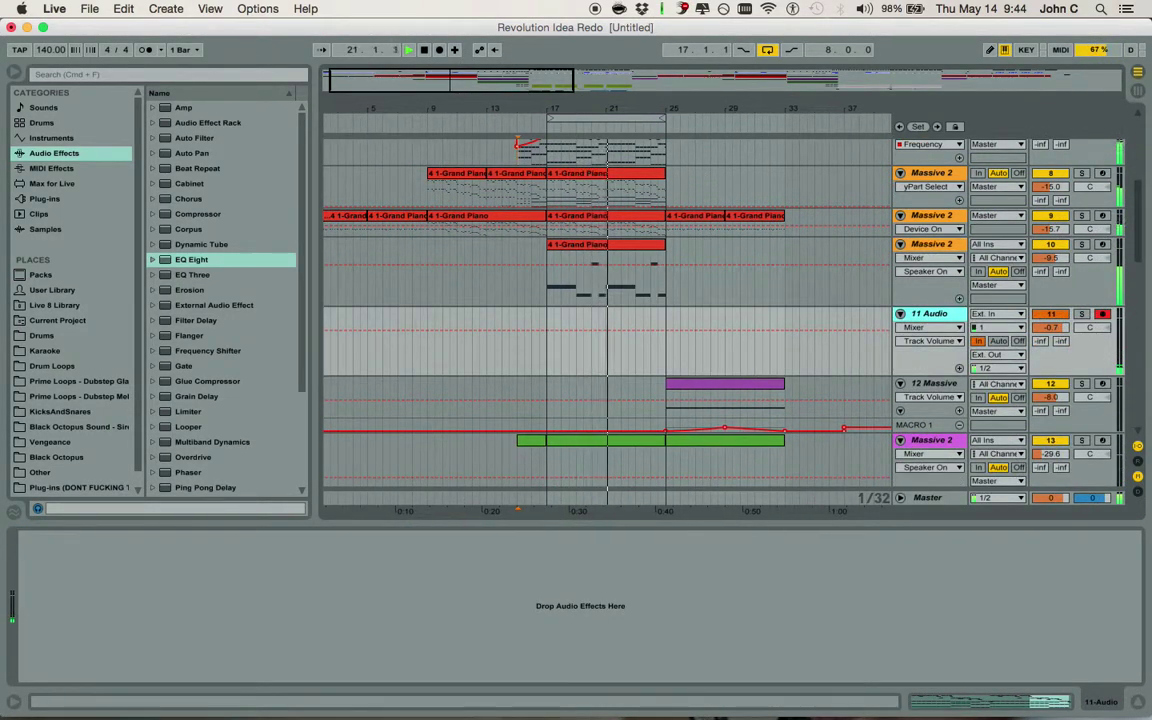
# Stop the playback and frame bars 14 to 30 of the arrangement
pyautogui.moveTo(643, 108); pyautogui.dragTo(600, 125)
pyautogui.scroll(4, 584, 238)
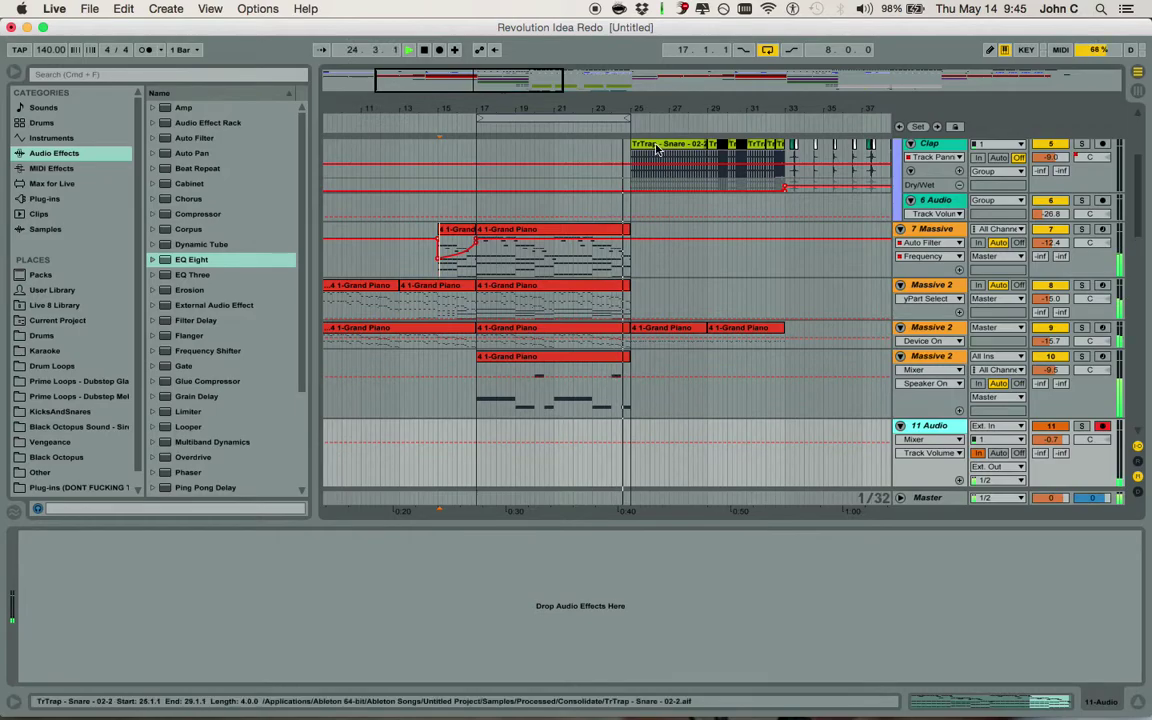
pyautogui.press('space')
pyautogui.moveTo(543, 107); pyautogui.dragTo(563, 107)
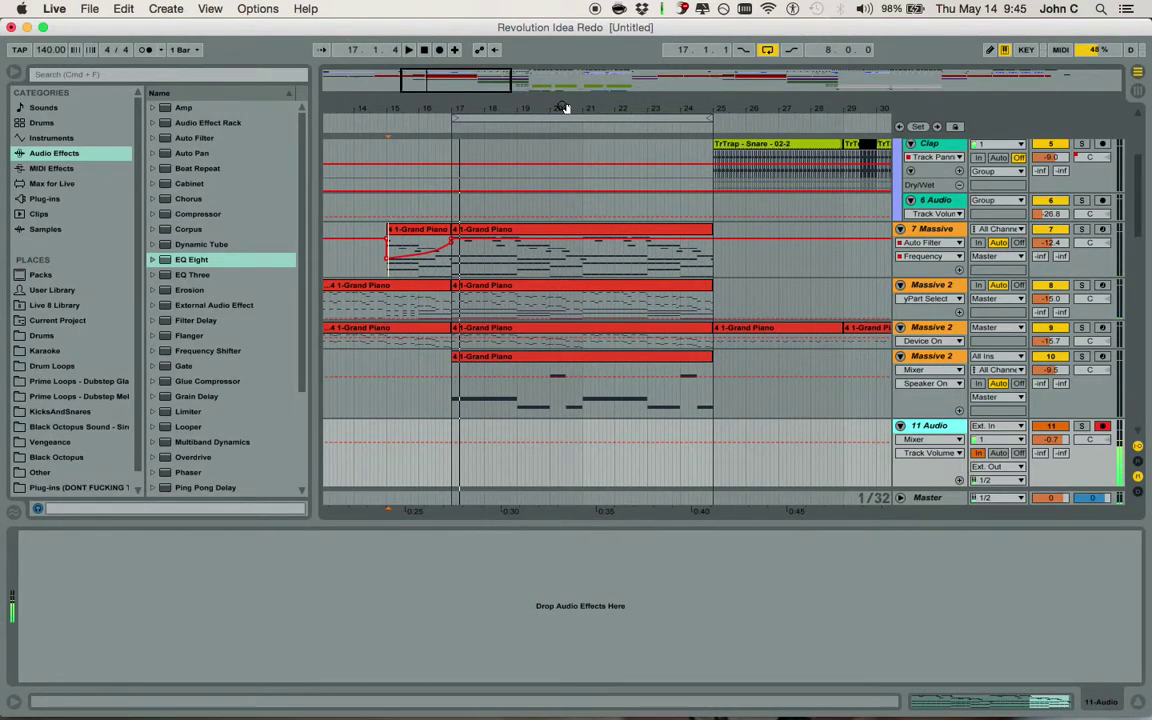